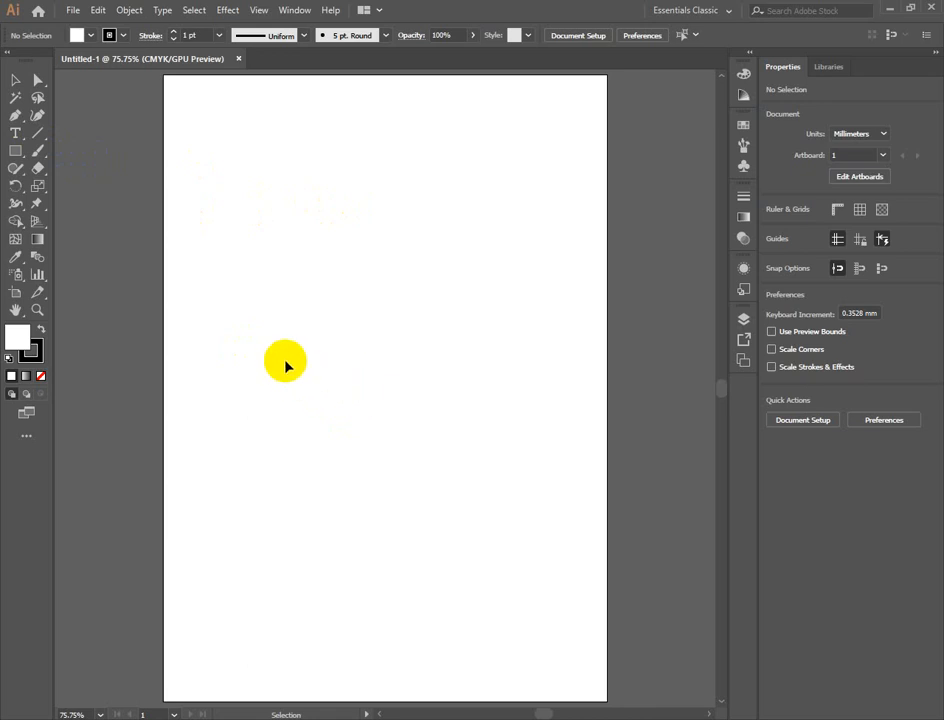
Step: Draw a portrait rectangle about 102 by 130 mm on the artboard with no fill and a 1 pt black stroke
{"action": "left_click", "coordinate": [14, 151]}
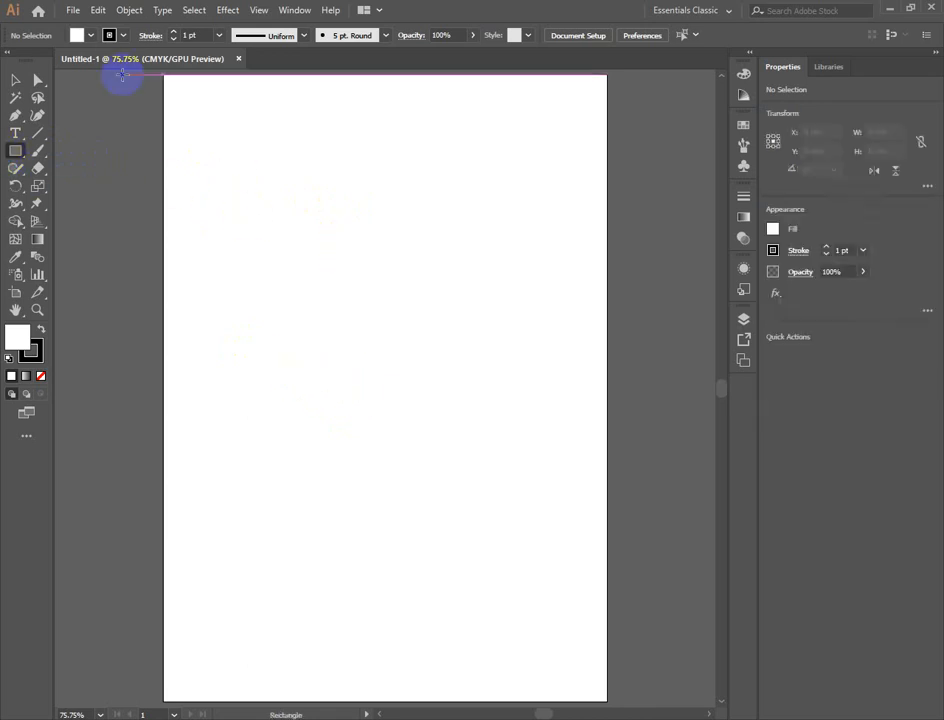
{"action": "left_click", "coordinate": [90, 35]}
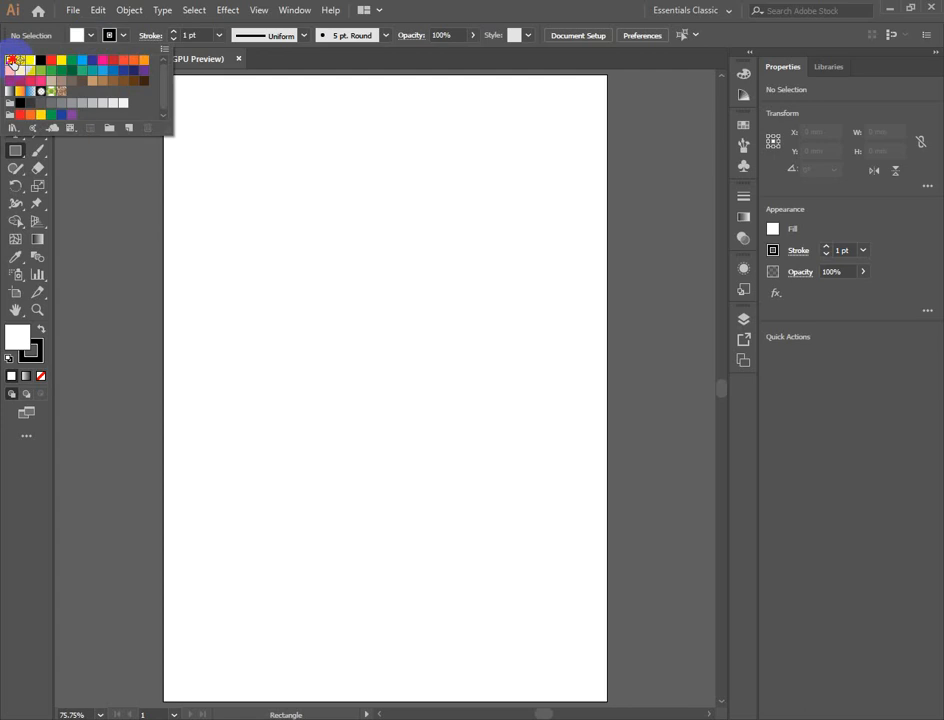
{"action": "left_click", "coordinate": [11, 52]}
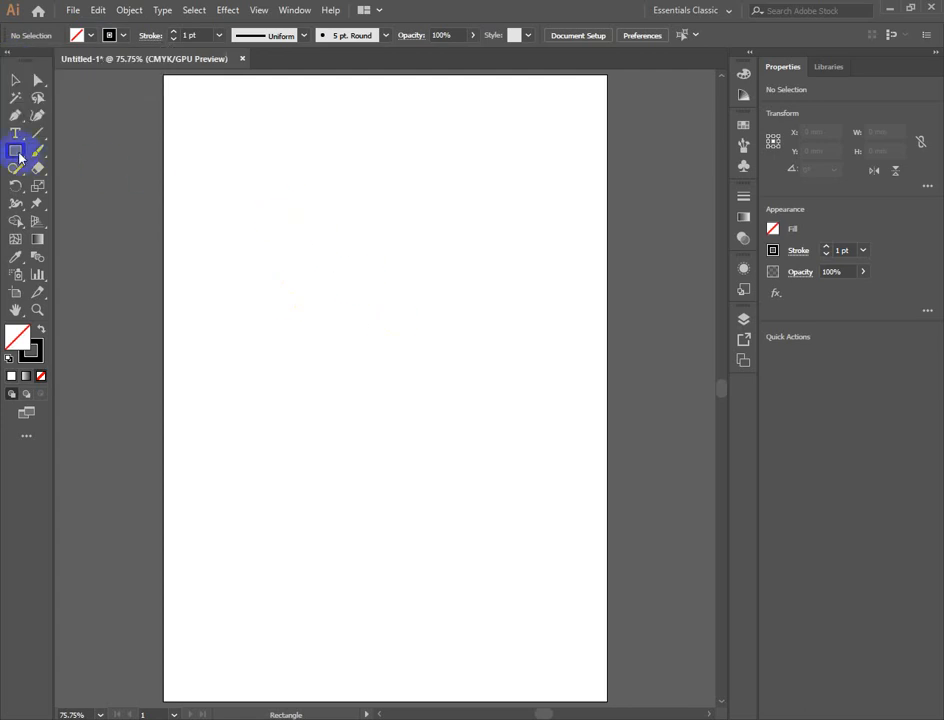
{"action": "left_click_drag", "start_coordinate": [267, 207], "coordinate": [482, 479]}
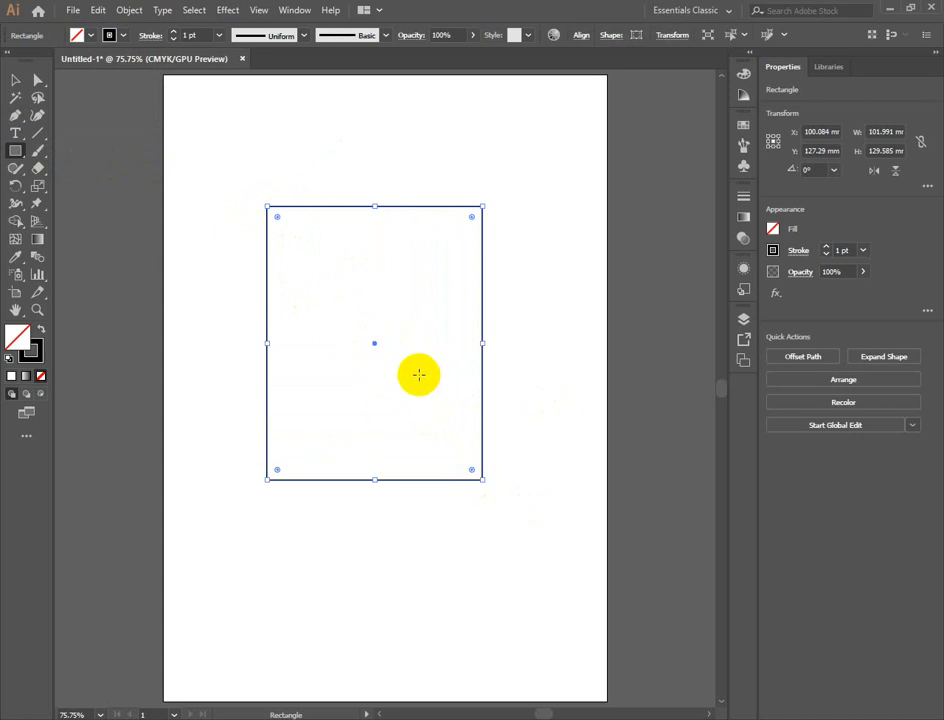
Step: Move the rectangle toward the artboard's right side and place an overlapping duplicate of it slightly offset
{"action": "left_click", "coordinate": [15, 80]}
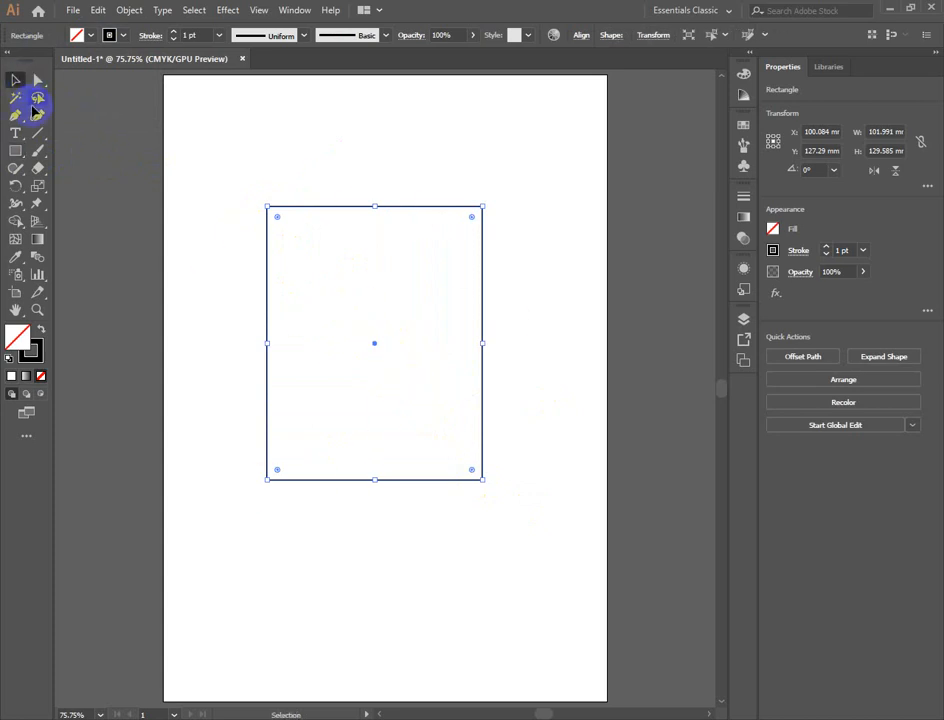
{"action": "left_click_drag", "start_coordinate": [323, 212], "coordinate": [389, 224]}
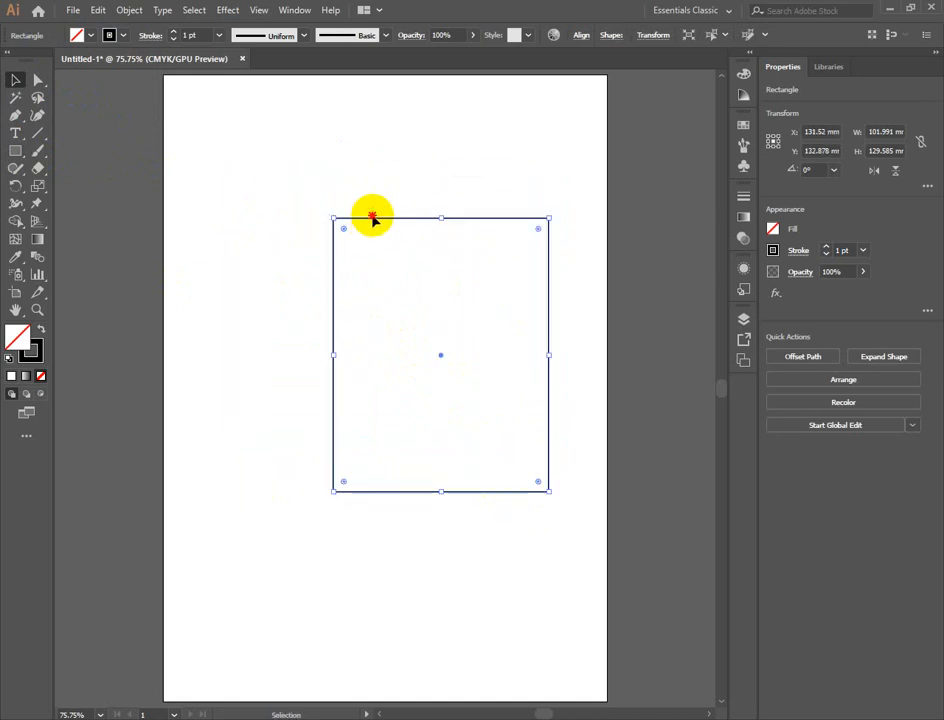
{"action": "left_click", "coordinate": [369, 232]}
{"action": "mouse_move", "coordinate": [386, 218]}
{"action": "left_mouse_down"}
{"action": "mouse_move", "coordinate": [307, 213]}
{"action": "mouse_move", "coordinate": [383, 214]}
{"action": "left_mouse_up"}
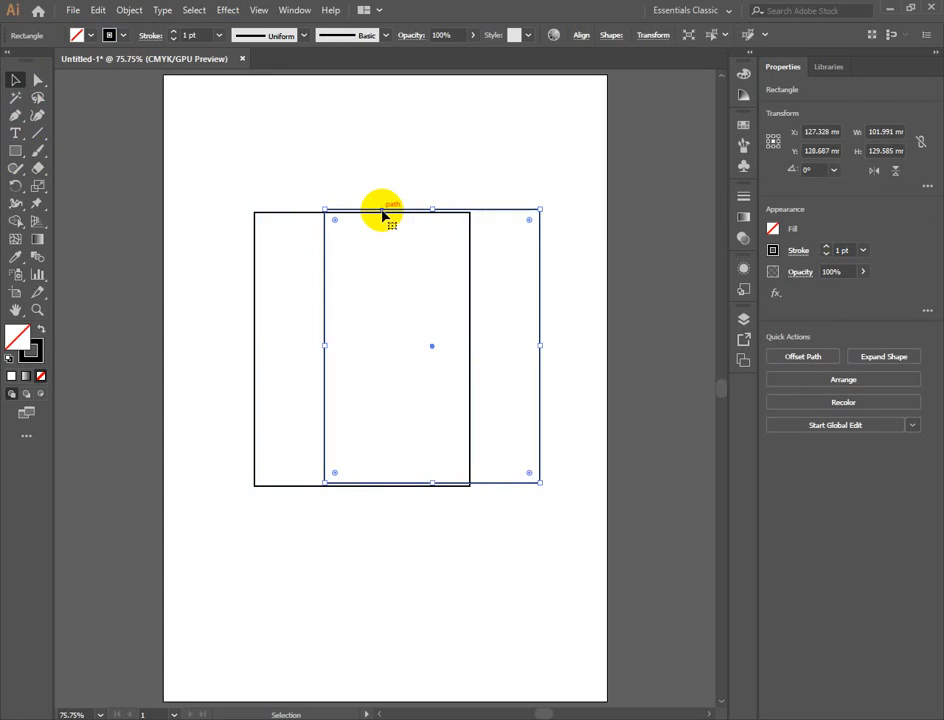
Step: Add two more overlapping rectangle copies offset up and to the left, and delete the lower-left rectangle of the four
{"action": "left_click", "coordinate": [440, 180]}
{"action": "left_click_drag", "start_coordinate": [485, 212], "coordinate": [372, 156]}
{"action": "left_click", "coordinate": [558, 185]}
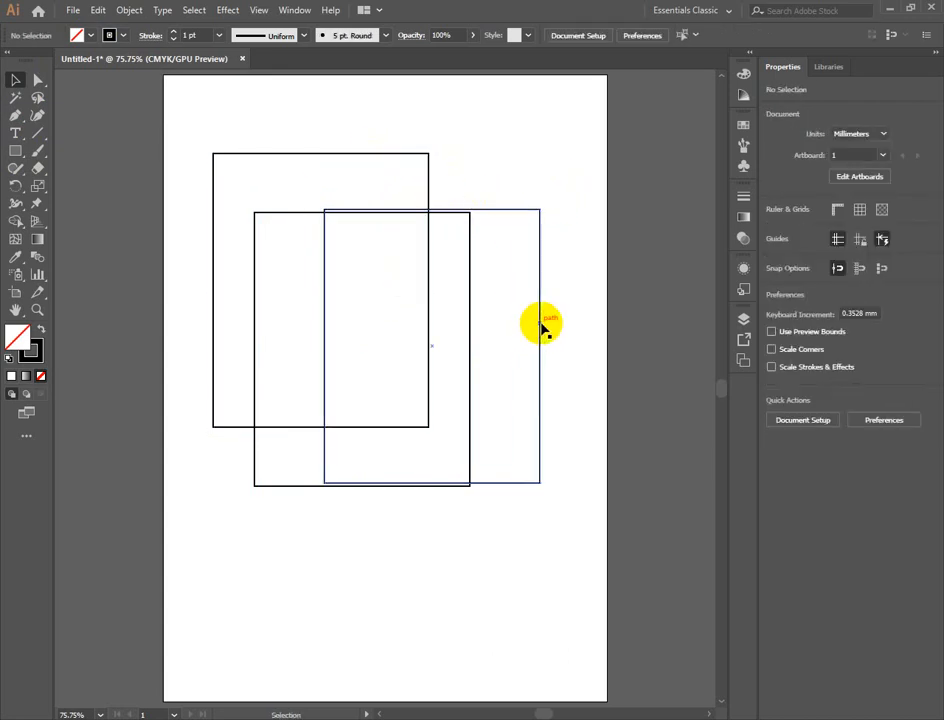
{"action": "left_click_drag", "start_coordinate": [541, 327], "coordinate": [499, 232]}
{"action": "left_click", "coordinate": [577, 333]}
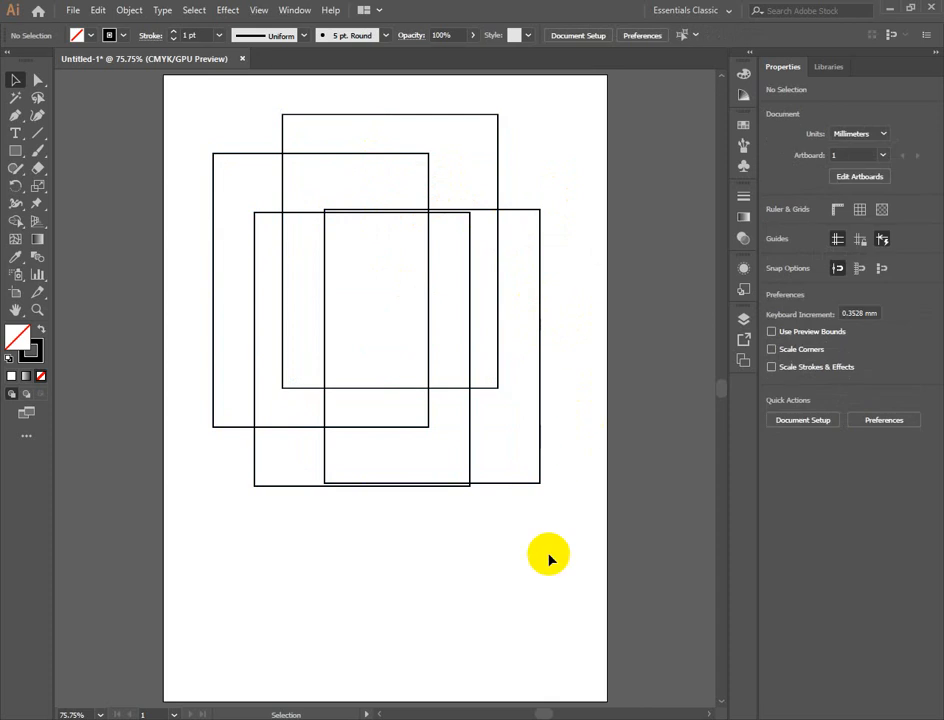
{"action": "left_click", "coordinate": [468, 470]}
{"action": "key", "text": "Delete"}
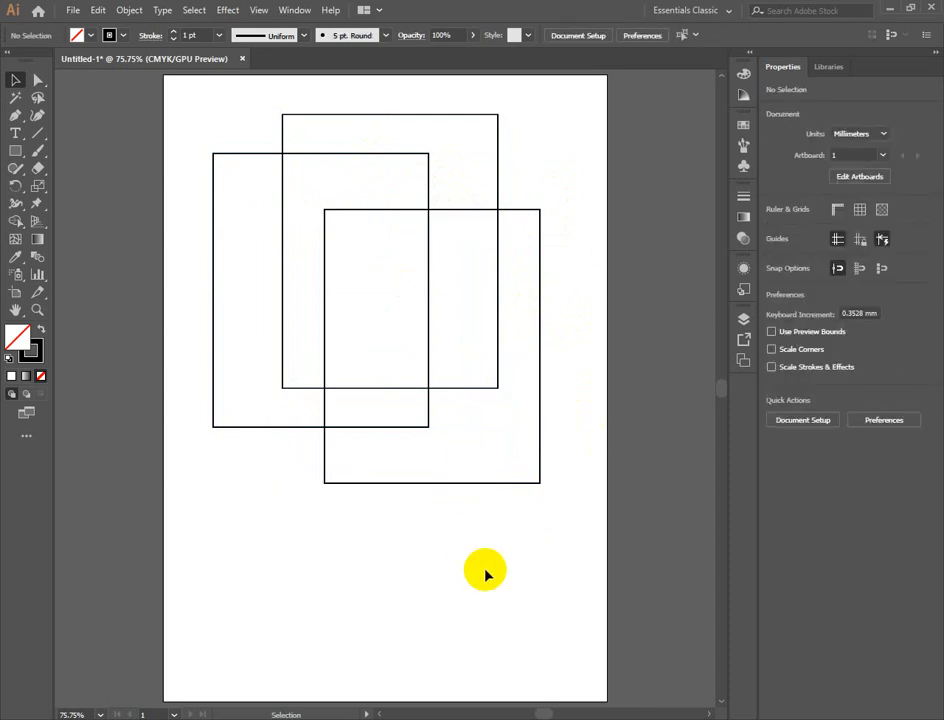
Step: Try rounding the corners of all three selected rectangles to 6.77 mm at once, and undo the rounding
{"action": "left_click_drag", "start_coordinate": [205, 135], "coordinate": [410, 360]}
{"action": "left_click", "coordinate": [38, 80]}
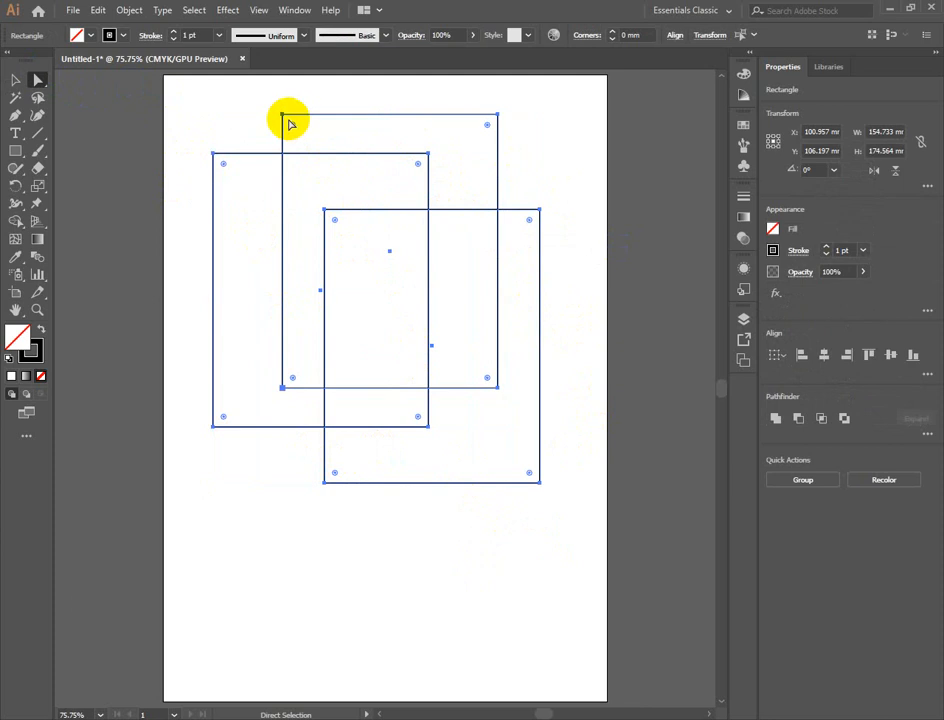
{"action": "left_click_drag", "start_coordinate": [291, 123], "coordinate": [298, 135]}
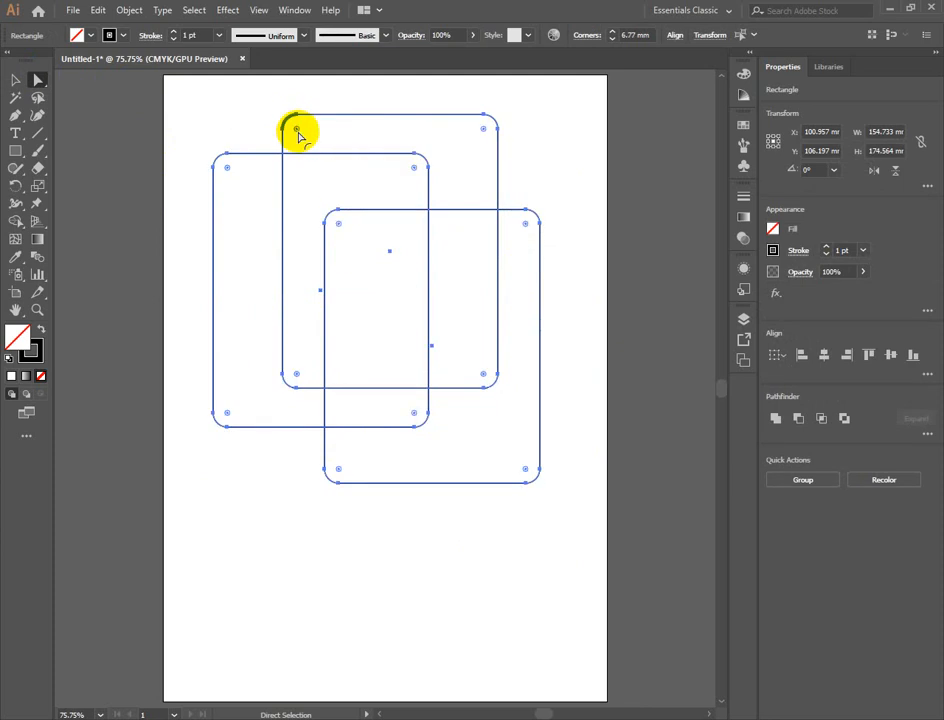
{"action": "key", "text": "ctrl+z"}
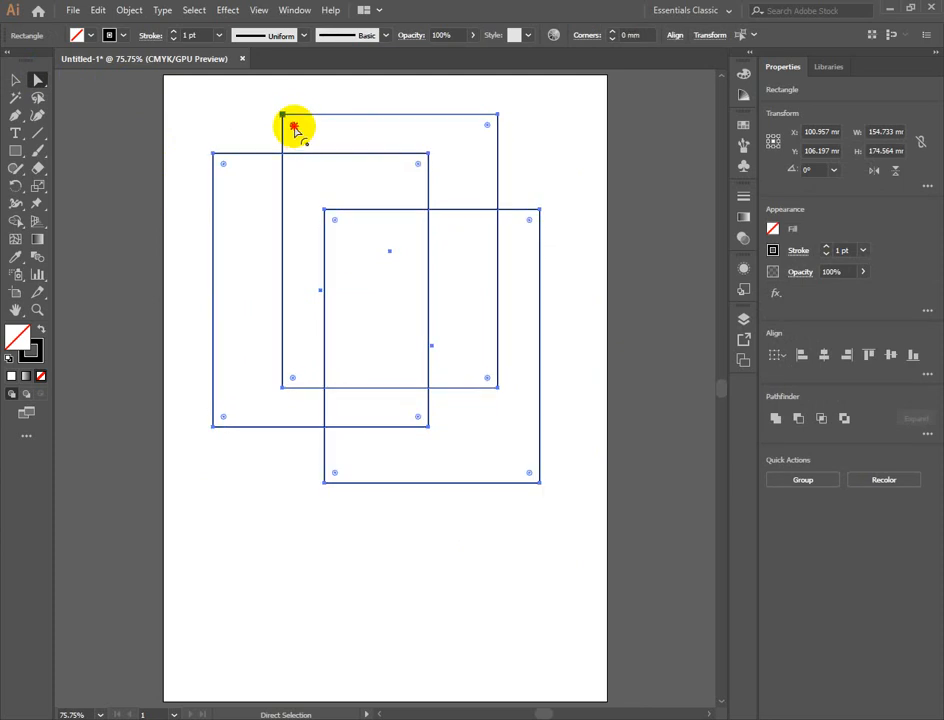
Step: Round only the upper-left corner of the topmost rectangle using its live corner, and clear the selection
{"action": "double_click", "coordinate": [294, 127]}
{"action": "left_click", "coordinate": [508, 405]}
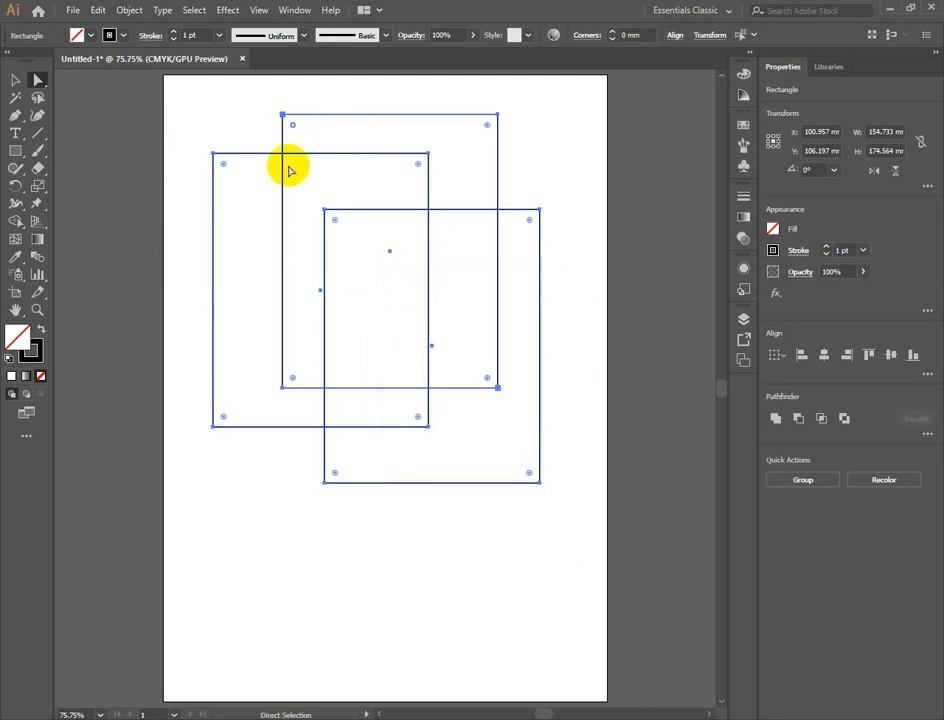
{"action": "left_click_drag", "start_coordinate": [297, 133], "coordinate": [298, 136]}
{"action": "left_click", "coordinate": [596, 516]}
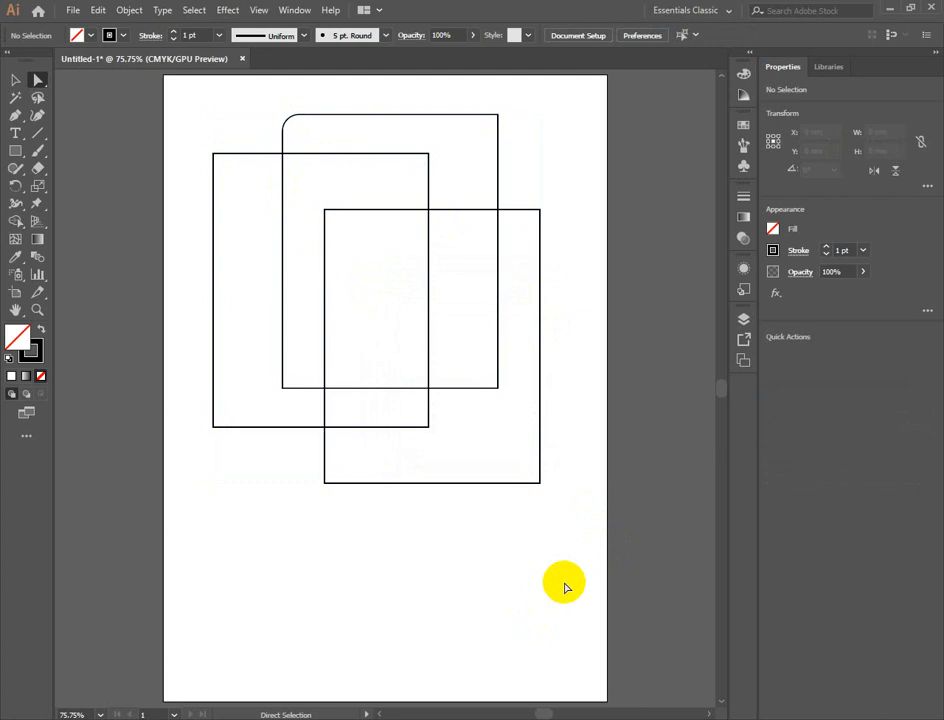
Step: Select the lower-right rectangle's upper-left anchor point, deselect it, and select all three rectangles as whole objects
{"action": "left_click", "coordinate": [324, 212]}
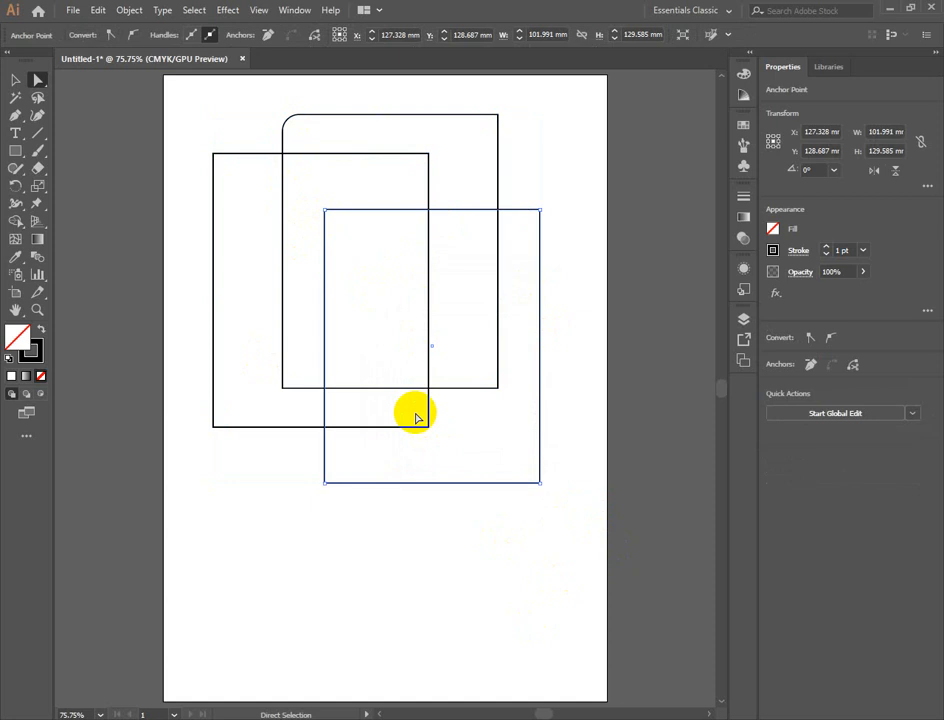
{"action": "left_click", "coordinate": [217, 120]}
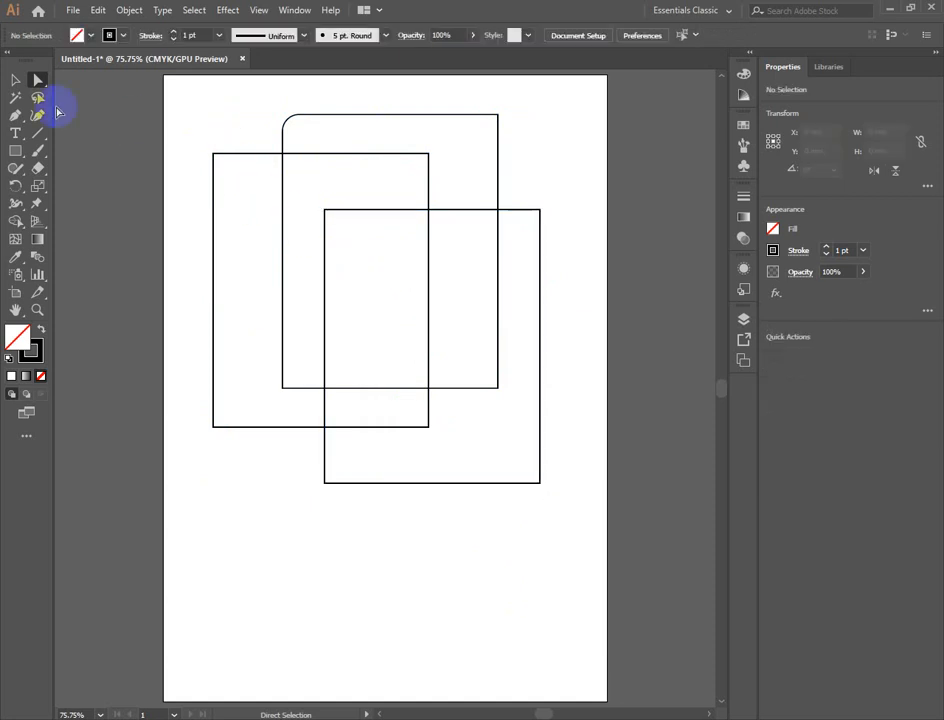
{"action": "left_click", "coordinate": [15, 79]}
{"action": "left_click_drag", "start_coordinate": [196, 124], "coordinate": [548, 478]}
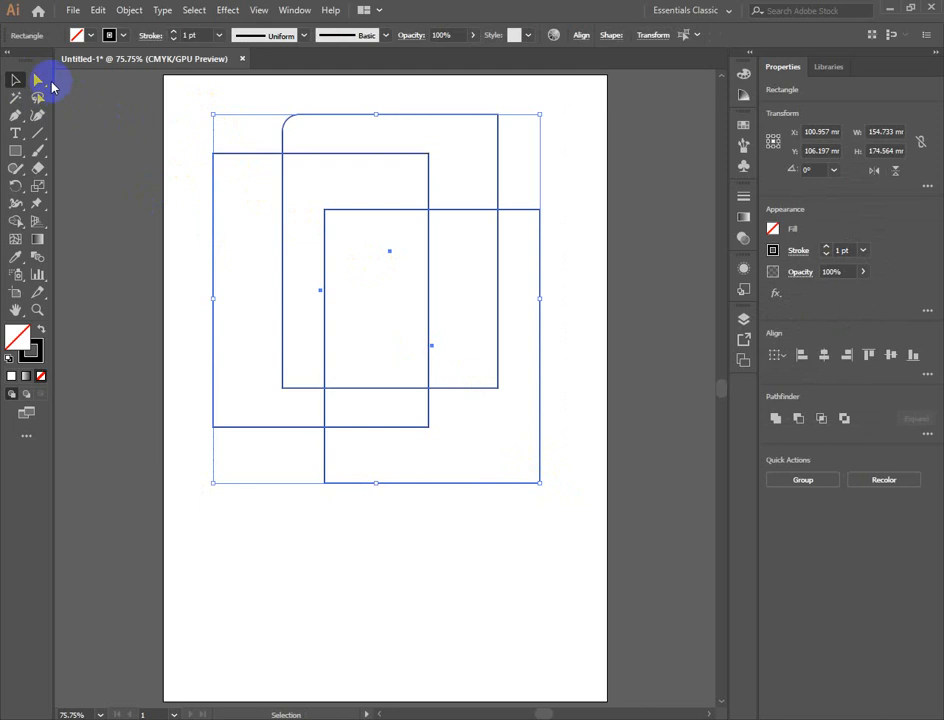
Step: Activate the Group Selection tool, select the lower-right rectangle with it, and clear the selection
{"action": "left_click", "coordinate": [40, 80]}
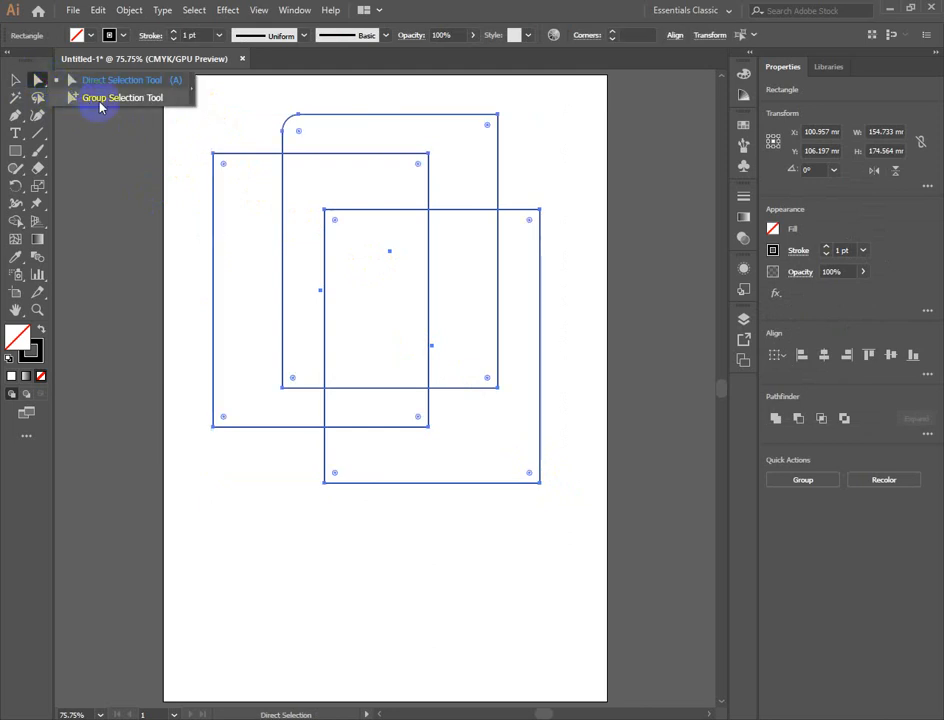
{"action": "left_click", "coordinate": [120, 100]}
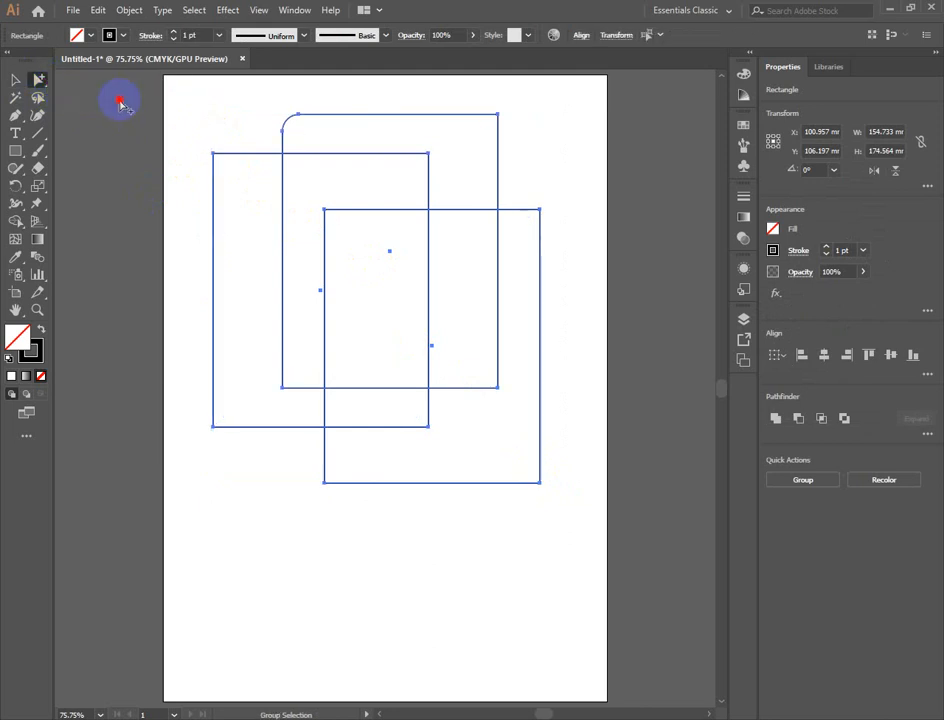
{"action": "left_click", "coordinate": [154, 139]}
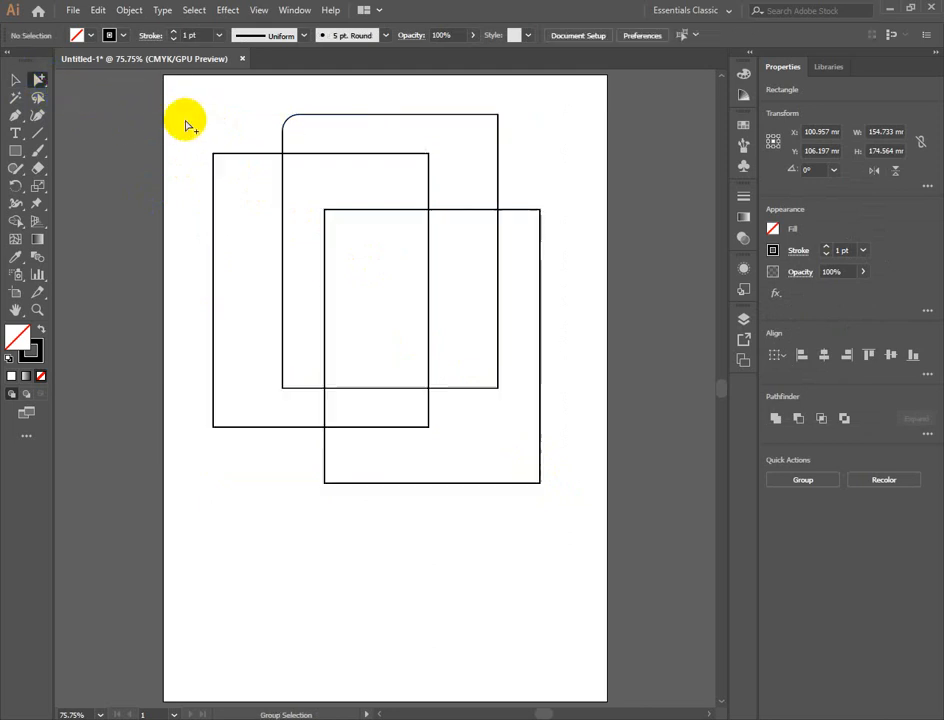
{"action": "left_click", "coordinate": [327, 215]}
{"action": "left_click", "coordinate": [217, 122]}
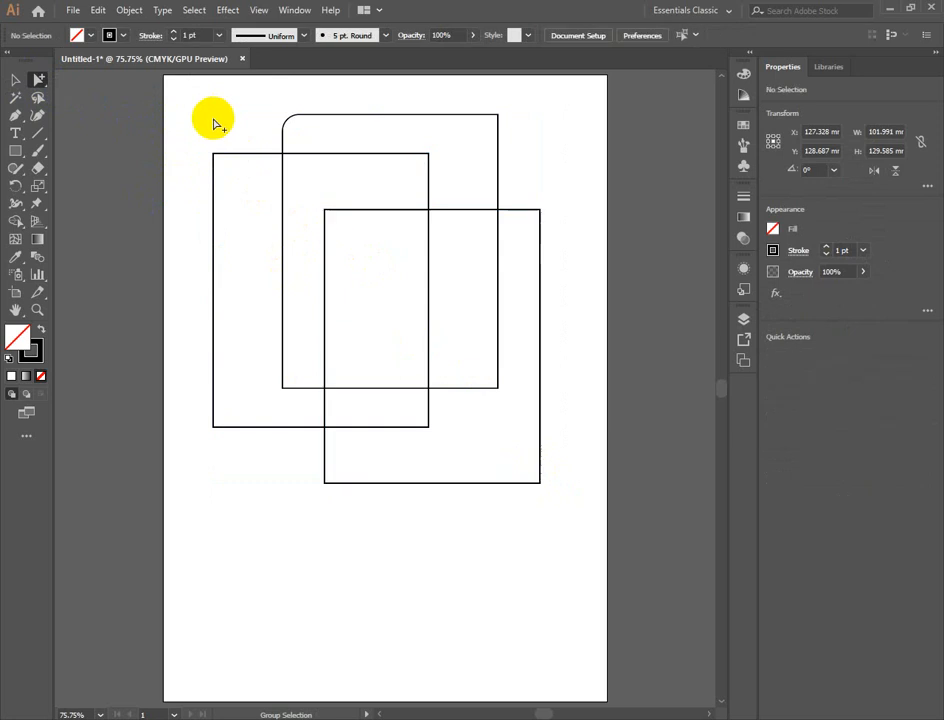
Step: Select single rectangles with Group Selection, and extend the selection to all three rectangles
{"action": "left_click", "coordinate": [325, 257]}
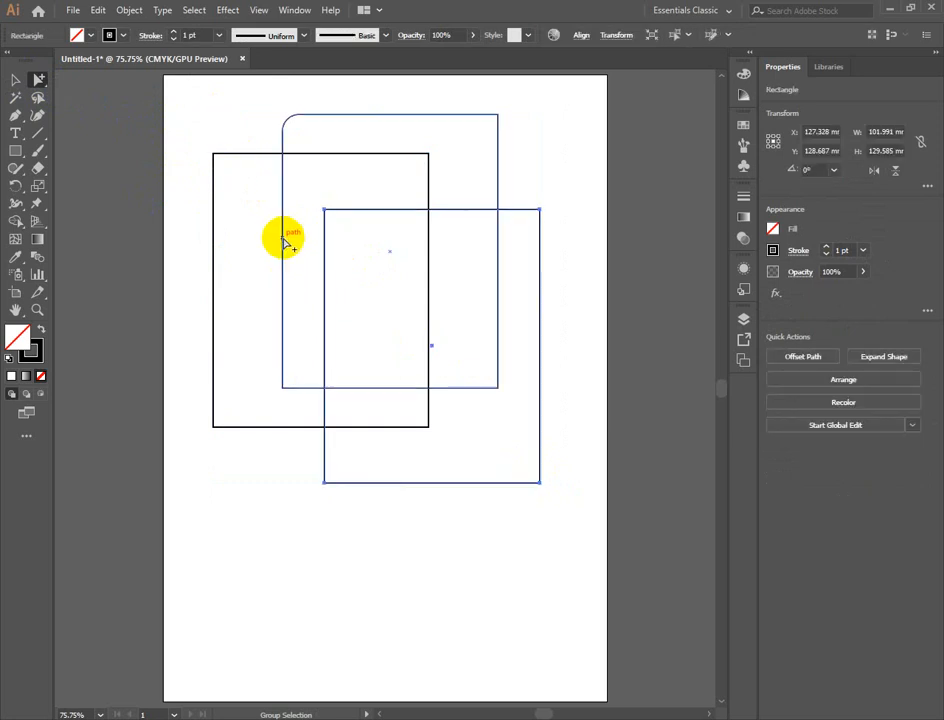
{"action": "left_click", "coordinate": [283, 242]}
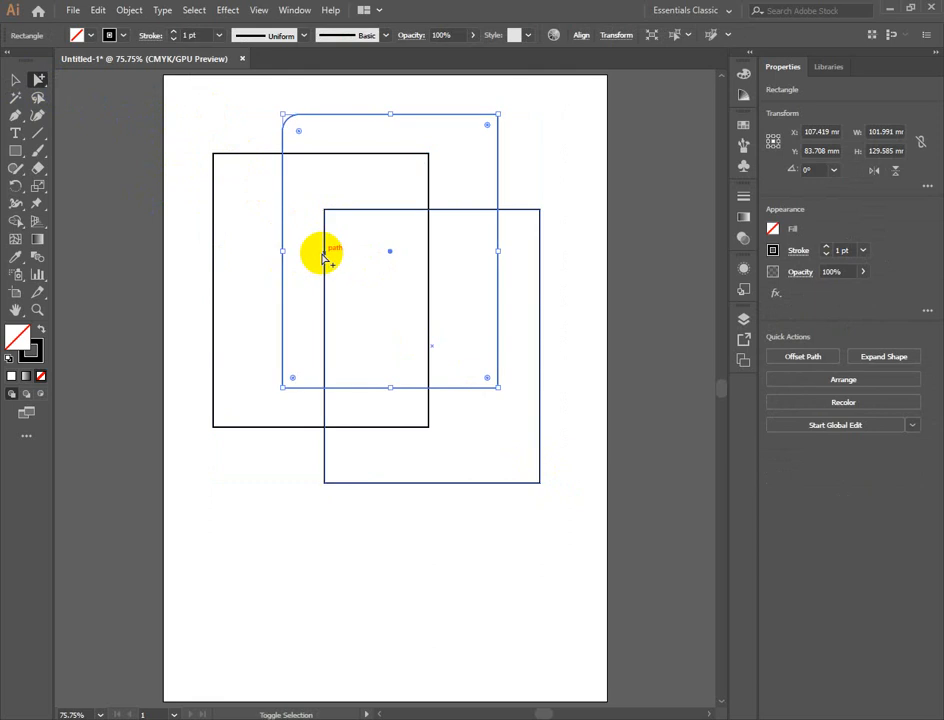
{"action": "left_click", "coordinate": [323, 256], "text": "shift"}
{"action": "left_click", "coordinate": [214, 266], "text": "shift"}
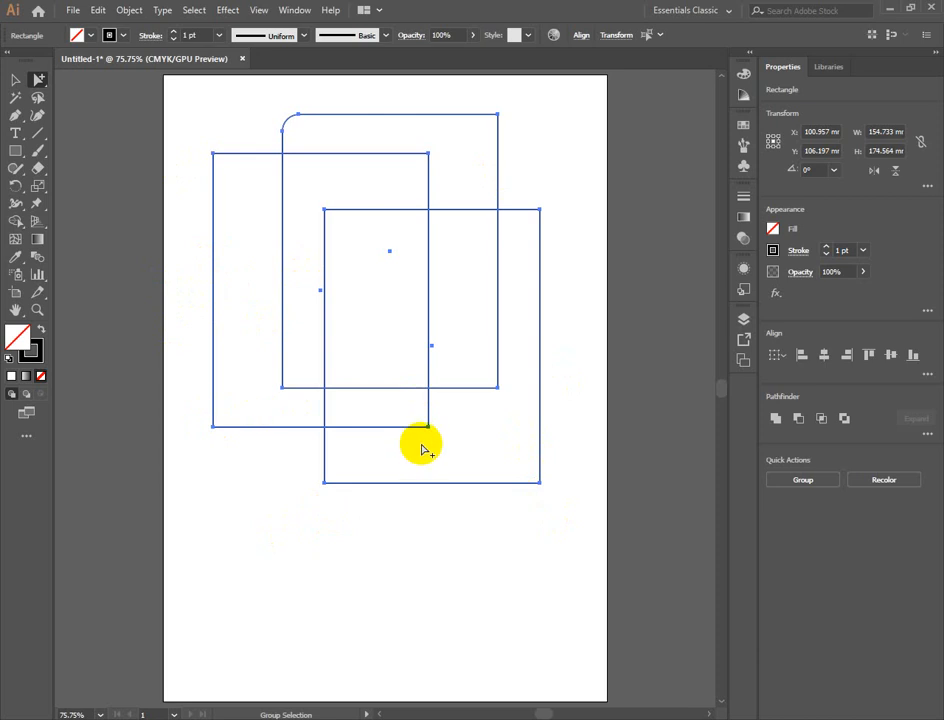
{"action": "left_click_drag", "start_coordinate": [183, 143], "coordinate": [540, 490]}
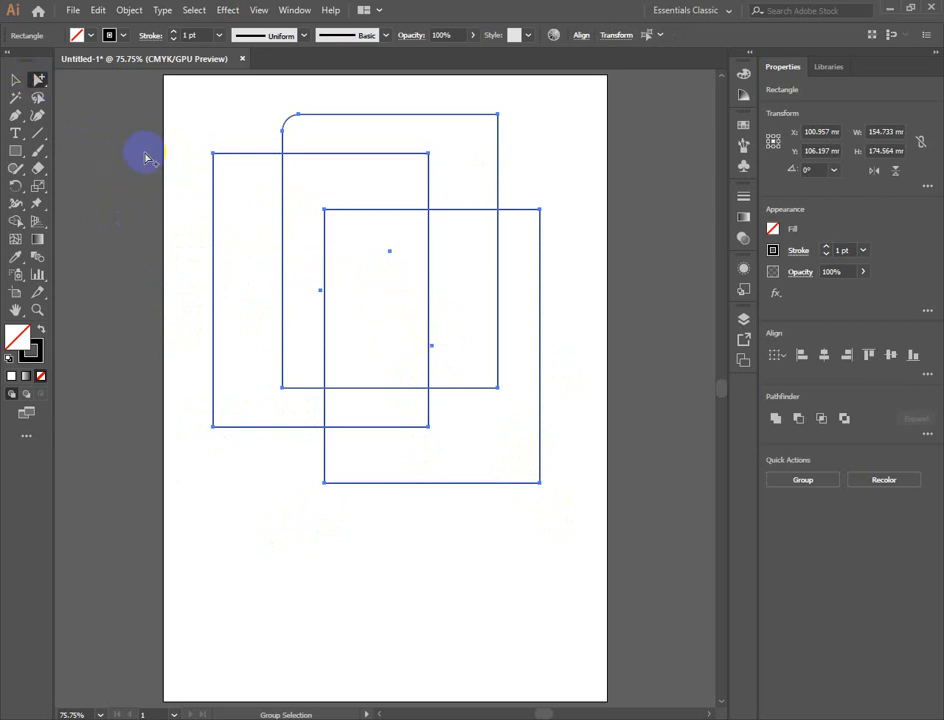
Step: Use Group Selection again to add the left, upper and lower-right rectangles to the selection in turn, and deselect everything
{"action": "left_click", "coordinate": [38, 78]}
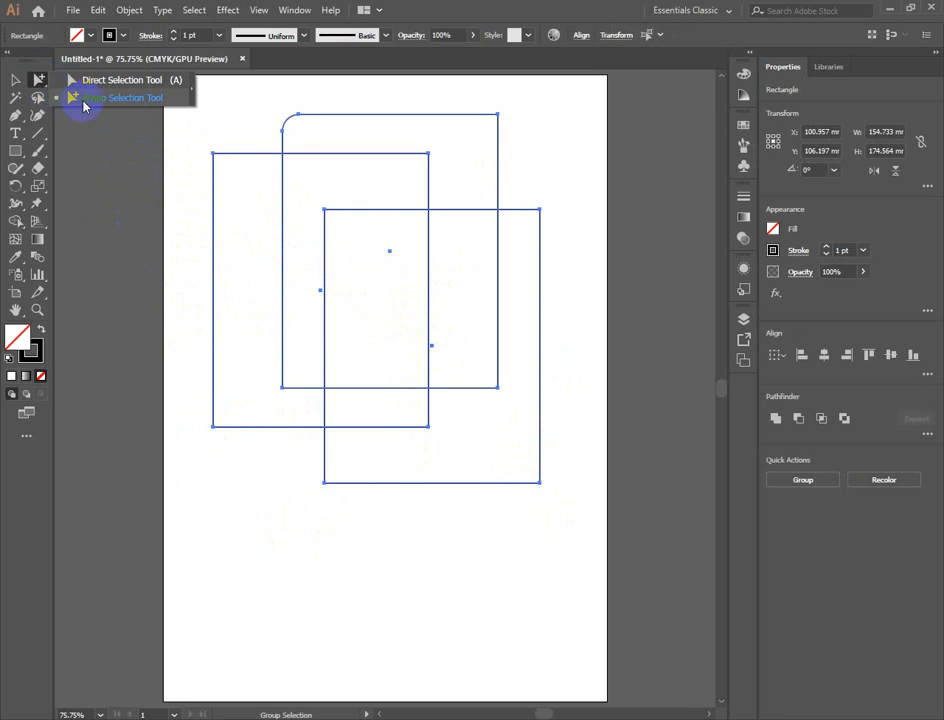
{"action": "left_click", "coordinate": [92, 100]}
{"action": "left_click", "coordinate": [190, 188]}
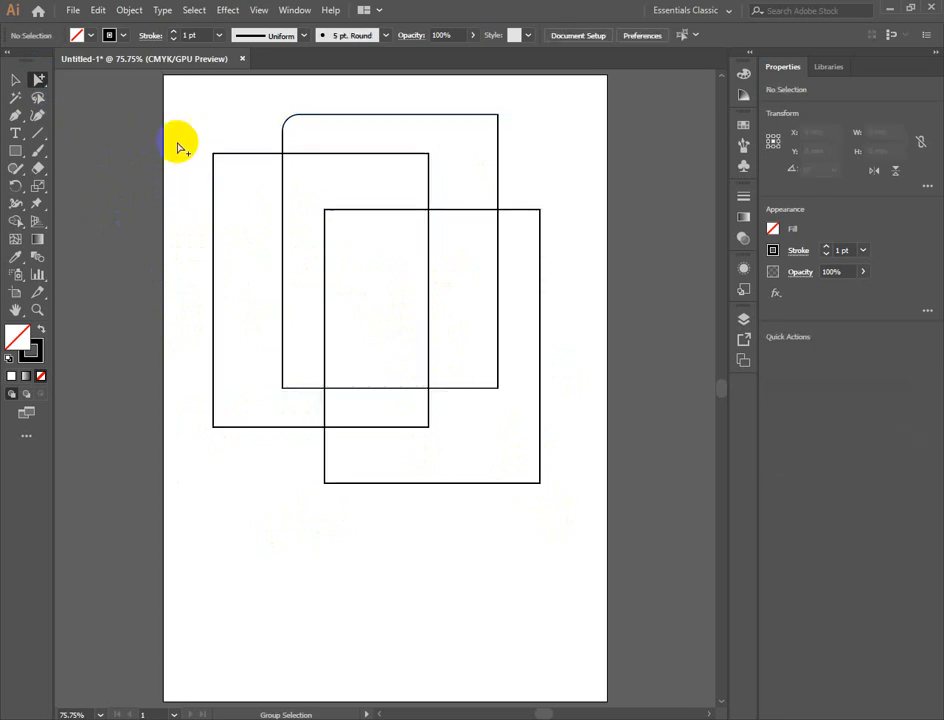
{"action": "left_click", "coordinate": [249, 156]}
{"action": "left_click", "coordinate": [250, 158], "text": "shift"}
{"action": "left_click", "coordinate": [263, 154]}
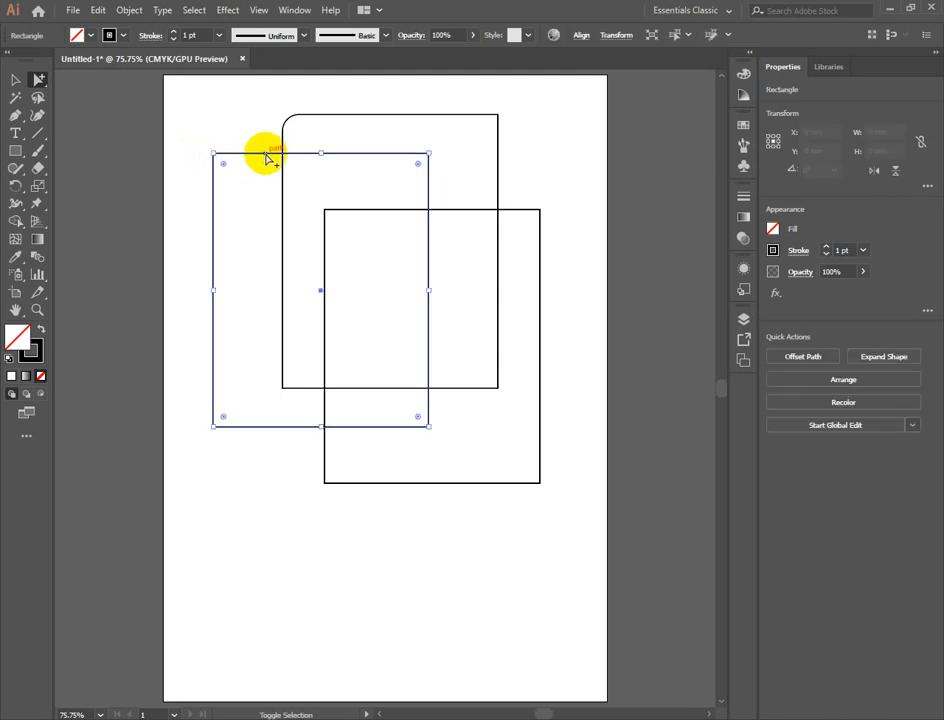
{"action": "left_click", "coordinate": [497, 138], "text": "shift"}
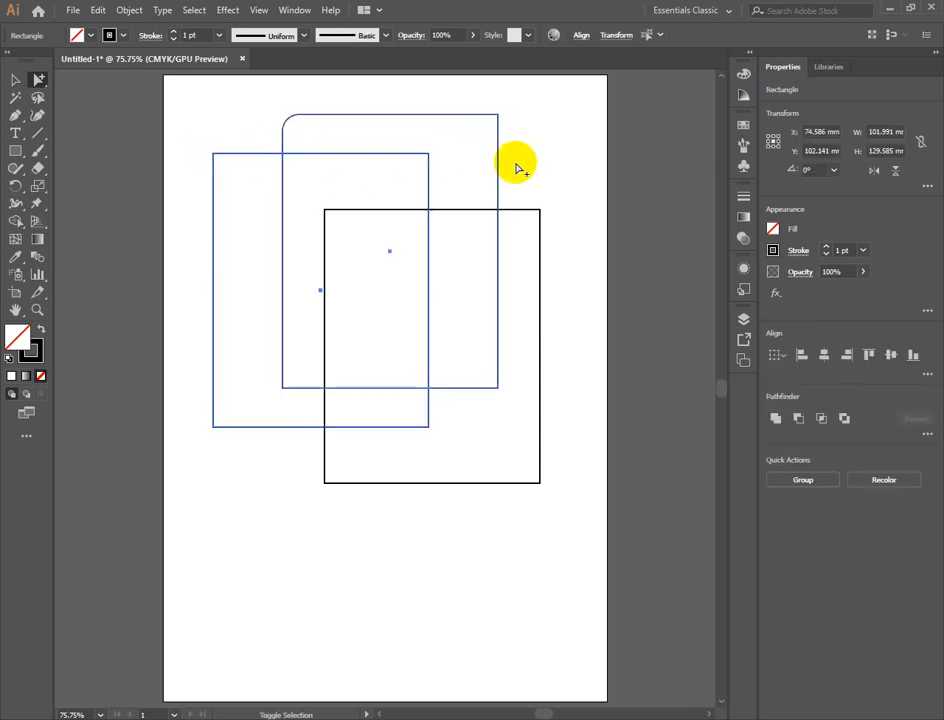
{"action": "left_click", "coordinate": [538, 212], "text": "shift"}
{"action": "left_click", "coordinate": [605, 260]}
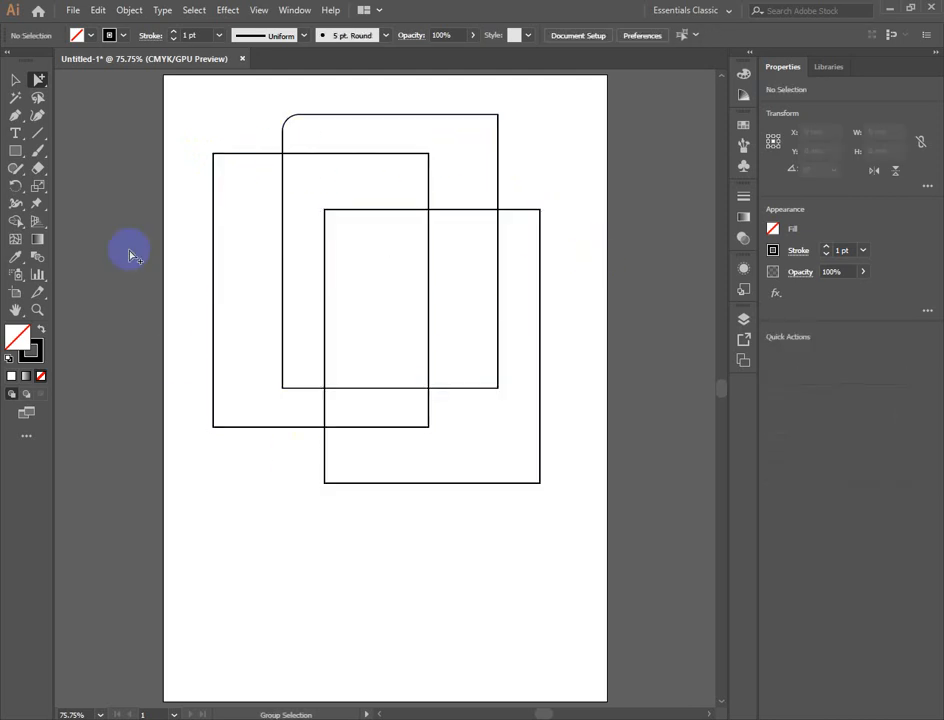
Step: Reset the topmost rectangle's rounded corner to 0 mm with Direct Selection, and reselect all three rectangles
{"action": "left_click_drag", "start_coordinate": [200, 111], "coordinate": [560, 520]}
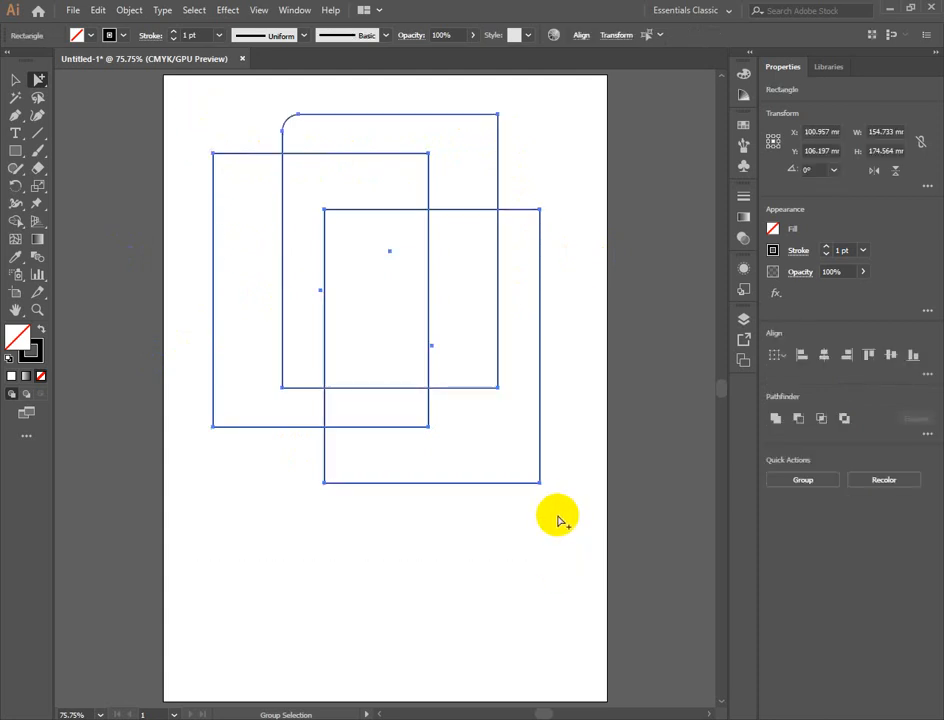
{"action": "left_click_drag", "start_coordinate": [40, 82], "coordinate": [75, 80]}
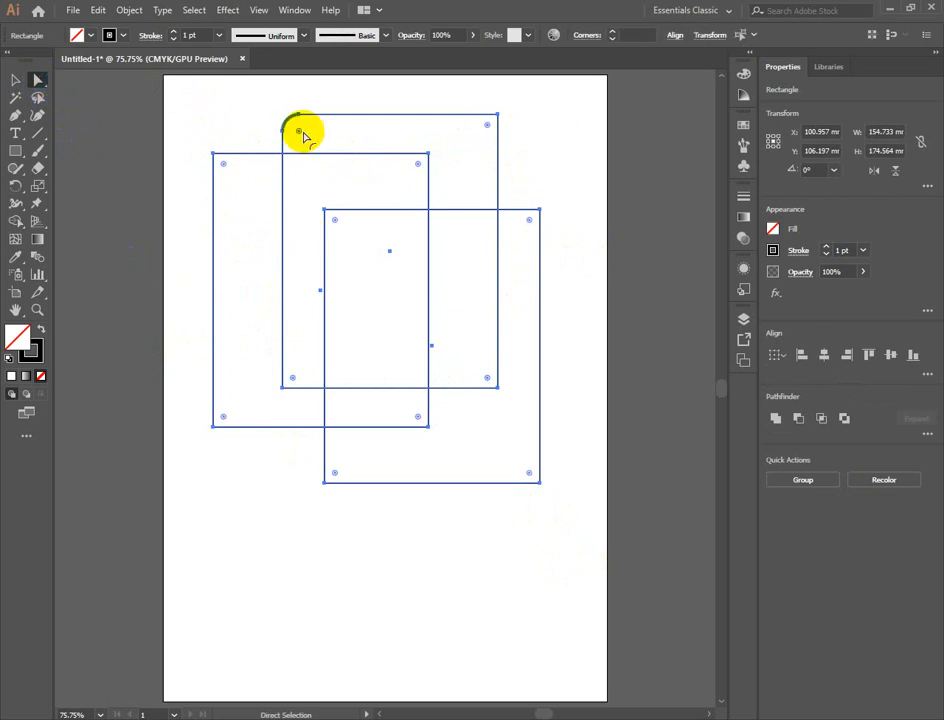
{"action": "left_click_drag", "start_coordinate": [303, 136], "coordinate": [276, 110]}
{"action": "left_click", "coordinate": [250, 236]}
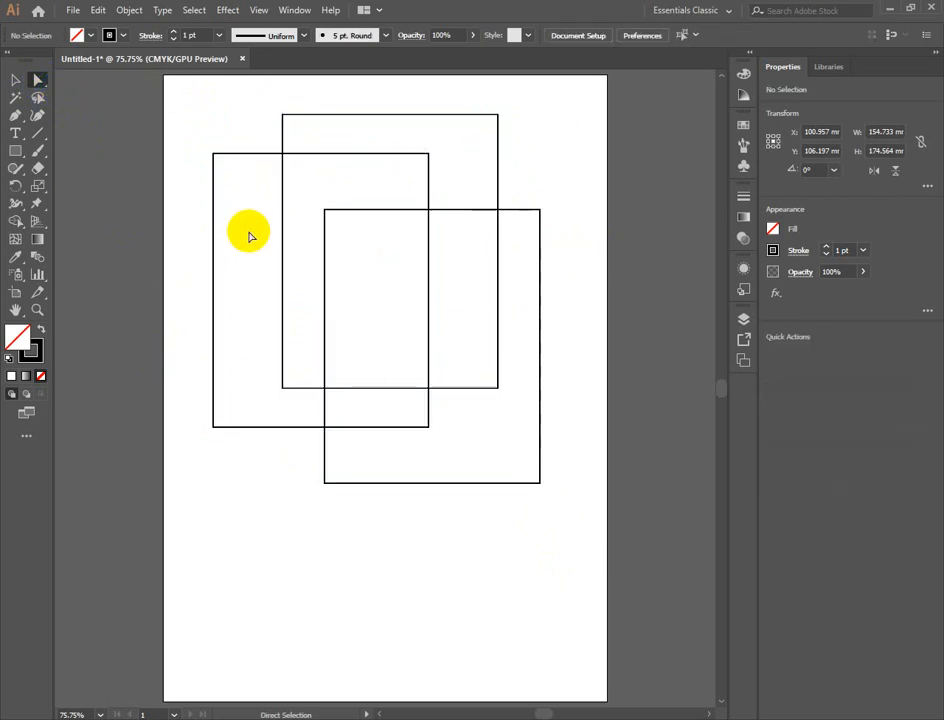
{"action": "left_click_drag", "start_coordinate": [185, 95], "coordinate": [565, 523]}
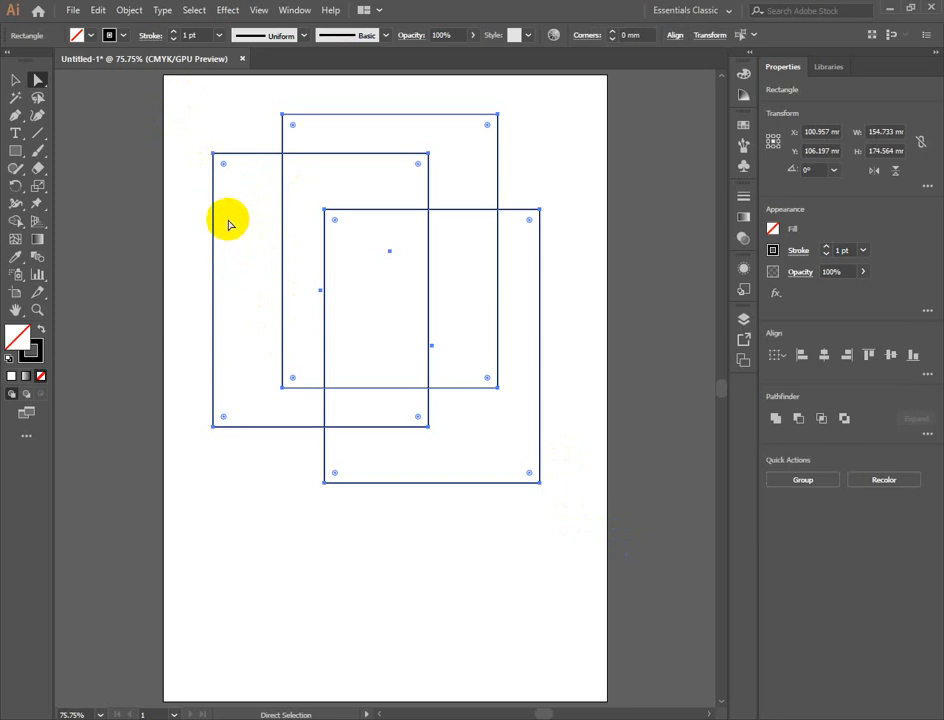
Step: Try the inverted round style on the left rectangle's upper-left corner, and undo a freehand rounding of about 13.1 mm there
{"action": "double_click", "coordinate": [224, 168]}
{"action": "left_click", "coordinate": [478, 328]}
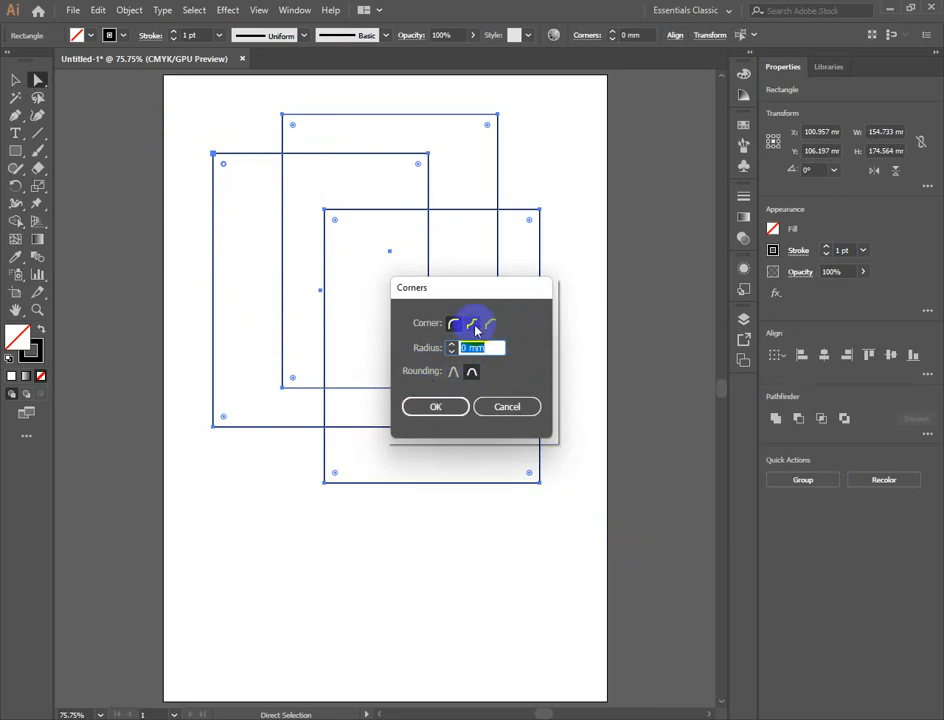
{"action": "left_click", "coordinate": [474, 326]}
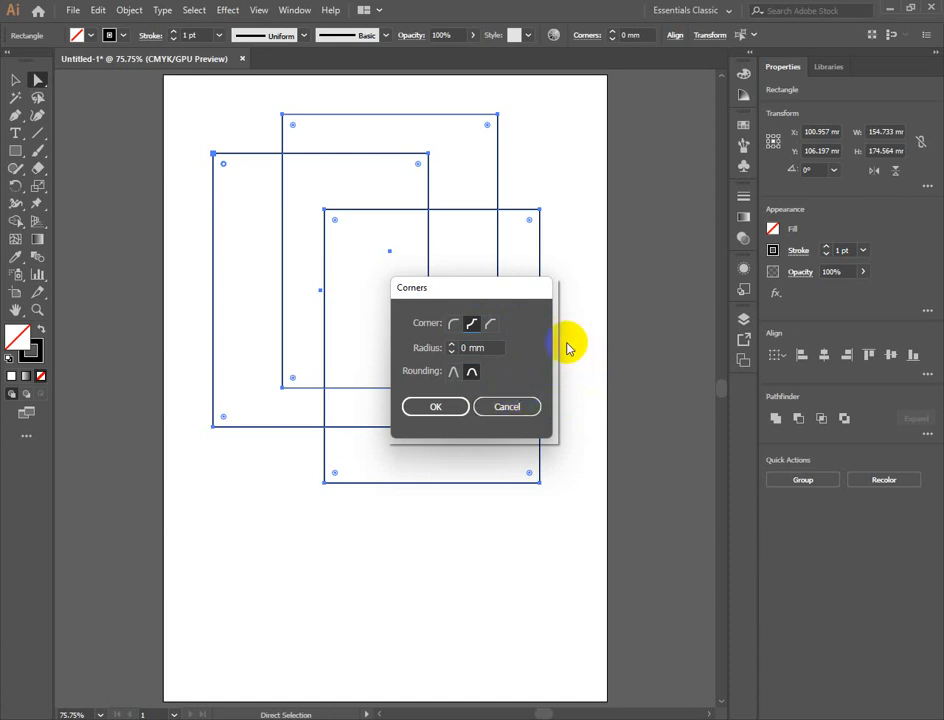
{"action": "left_click", "coordinate": [446, 412]}
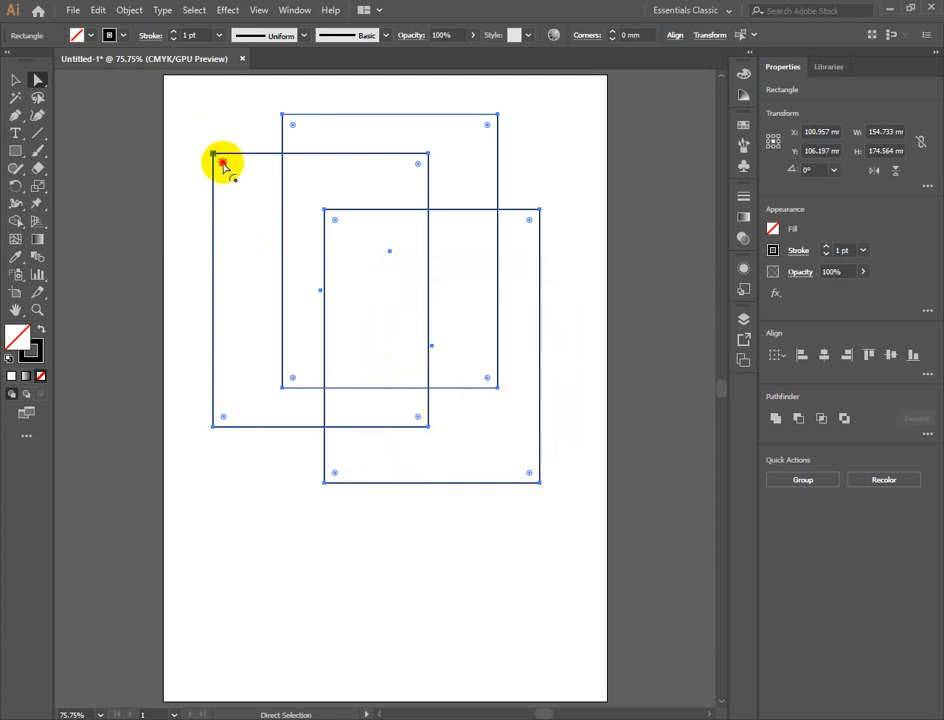
{"action": "left_click_drag", "start_coordinate": [223, 166], "coordinate": [254, 213]}
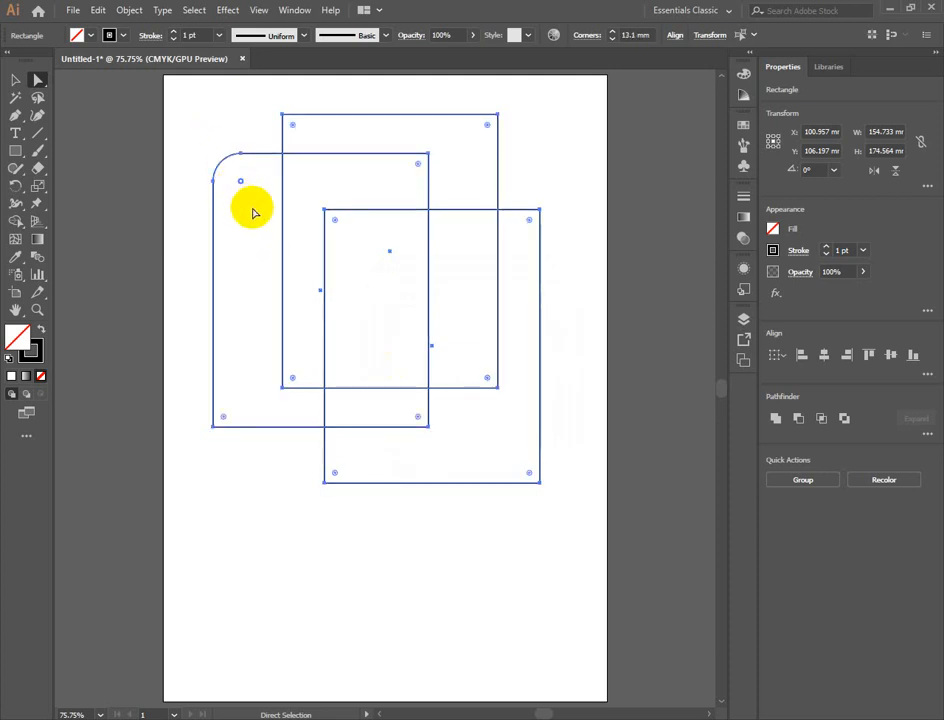
{"action": "key", "text": "ctrl+z"}
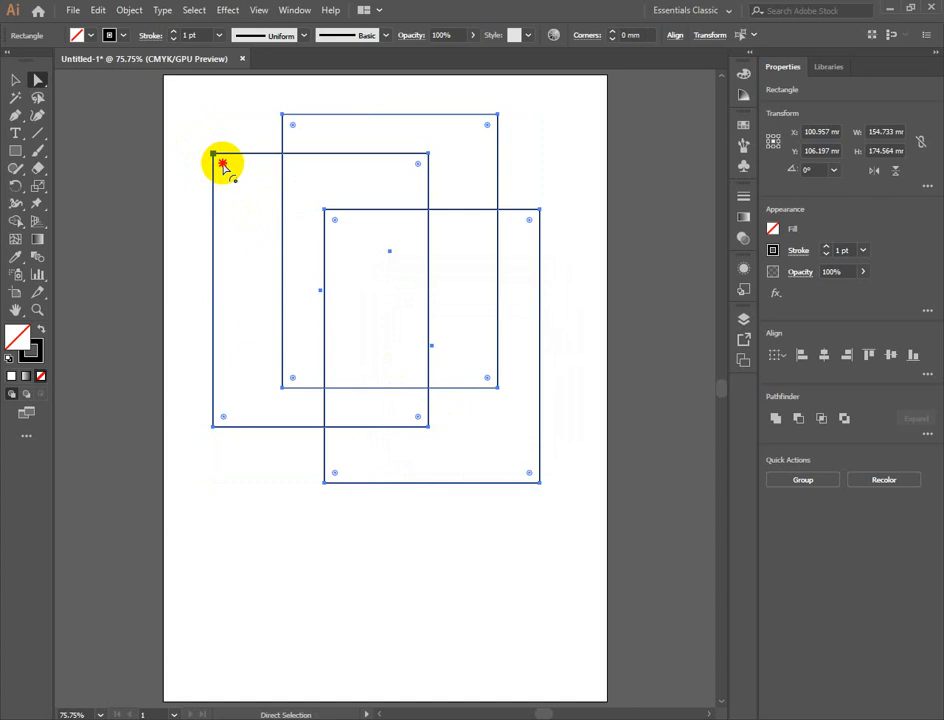
Step: Give the left rectangle's upper-left corner an inverted round shape with a 10 mm radius
{"action": "double_click", "coordinate": [223, 165]}
{"action": "left_click", "coordinate": [455, 338]}
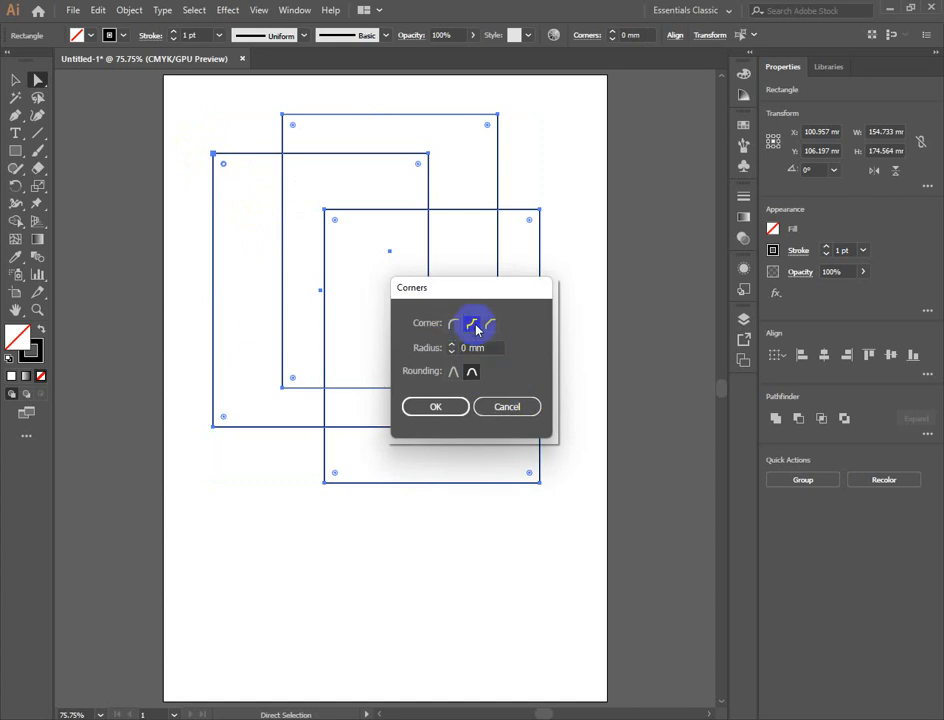
{"action": "left_click", "coordinate": [472, 371]}
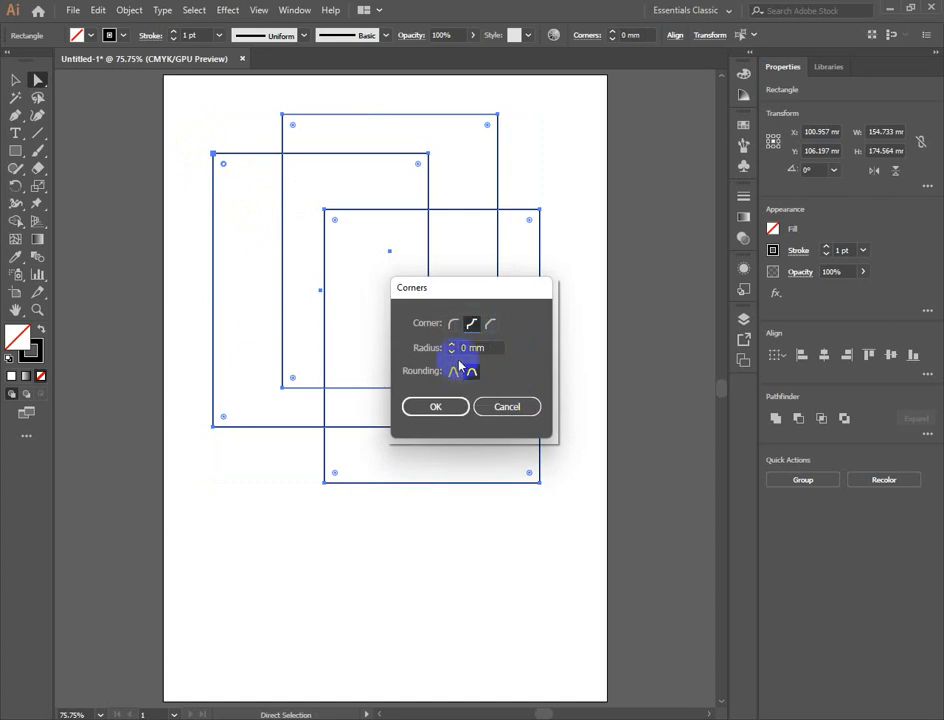
{"action": "left_click", "coordinate": [452, 345]}
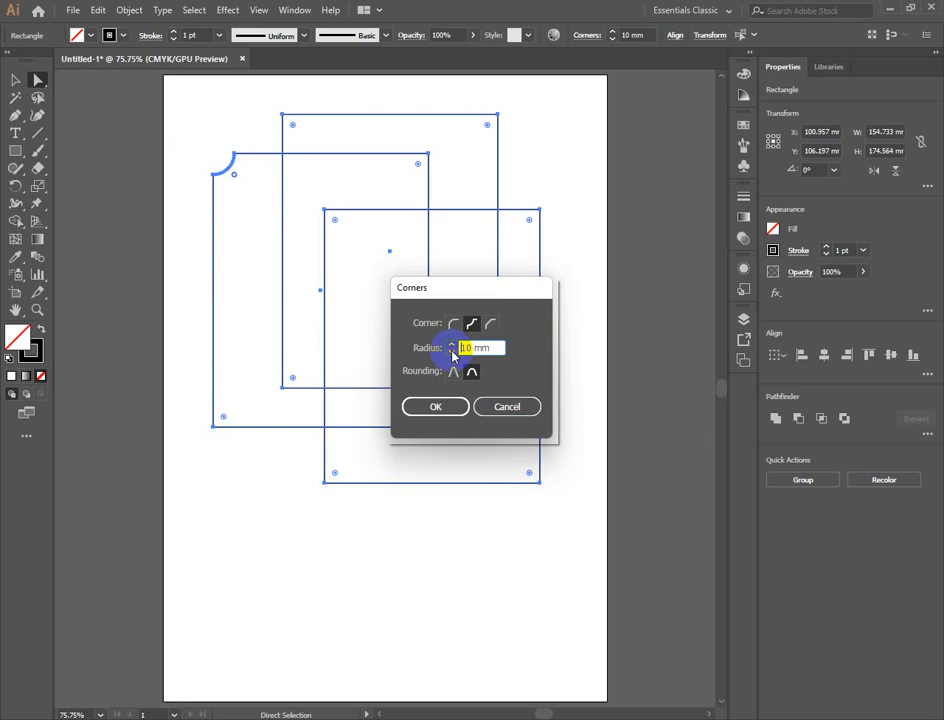
{"action": "left_click", "coordinate": [436, 406]}
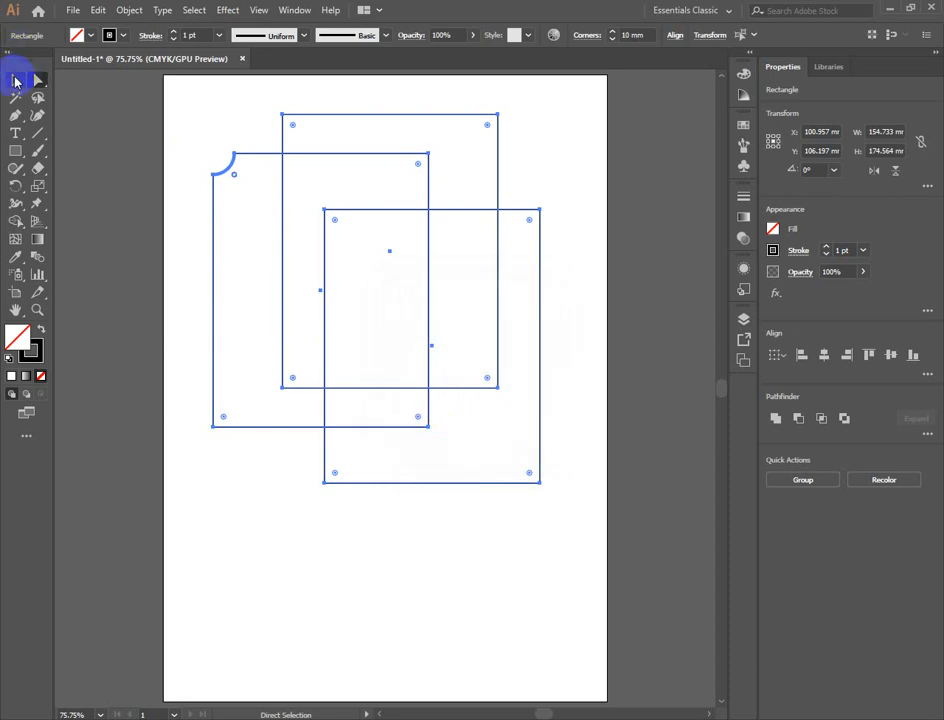
Step: Reselect all three rectangles, round the left rectangle's lower-right corner with a 15 mm radius, and clear the selection
{"action": "left_click", "coordinate": [16, 80]}
{"action": "left_click", "coordinate": [198, 305]}
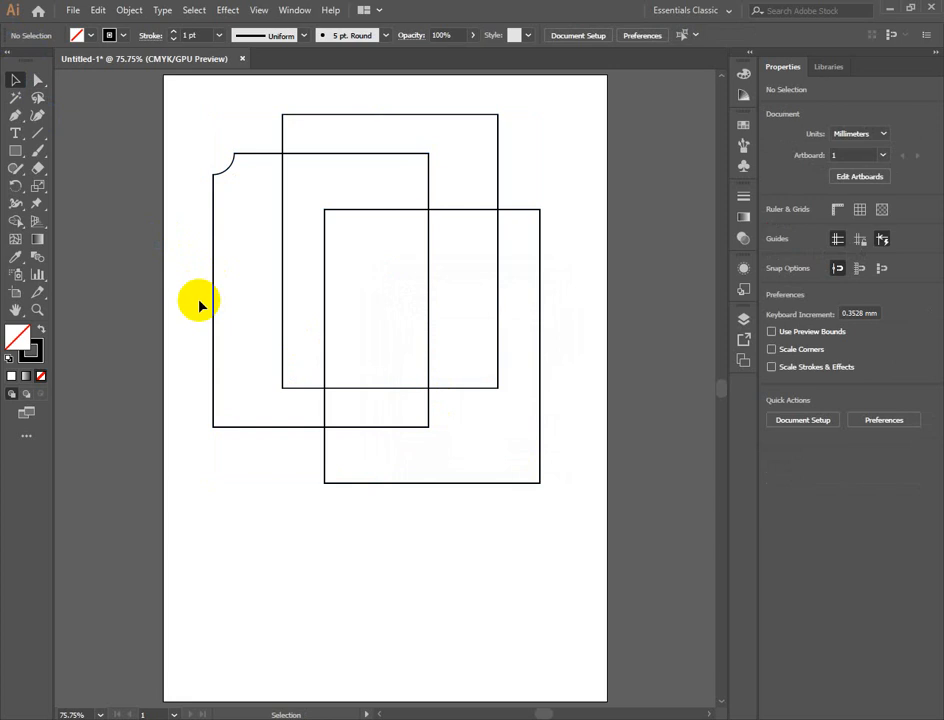
{"action": "left_click_drag", "start_coordinate": [190, 131], "coordinate": [542, 470]}
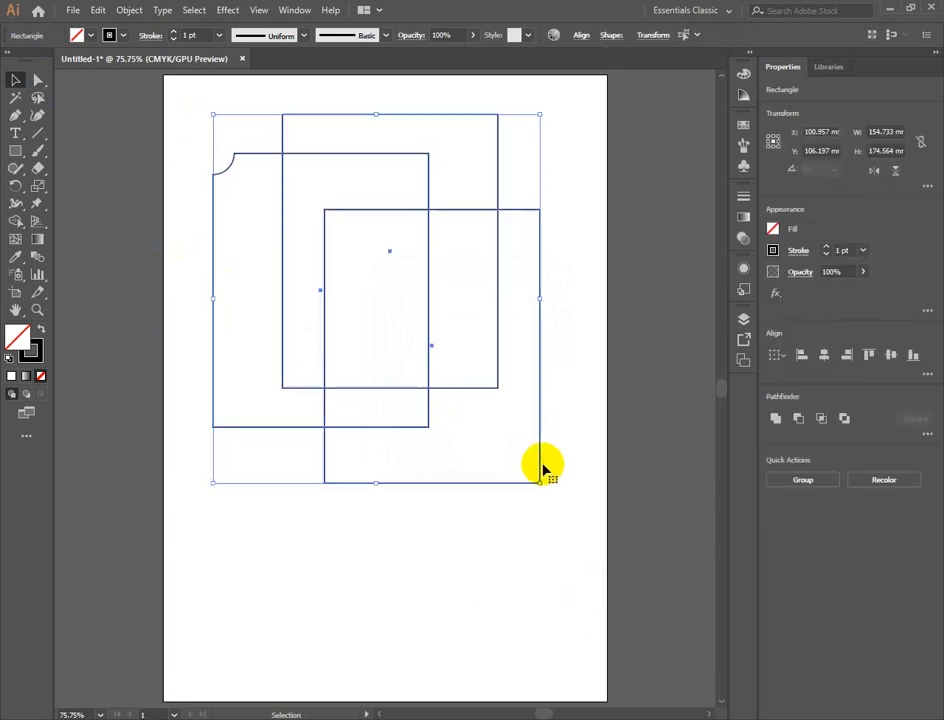
{"action": "left_click", "coordinate": [36, 79]}
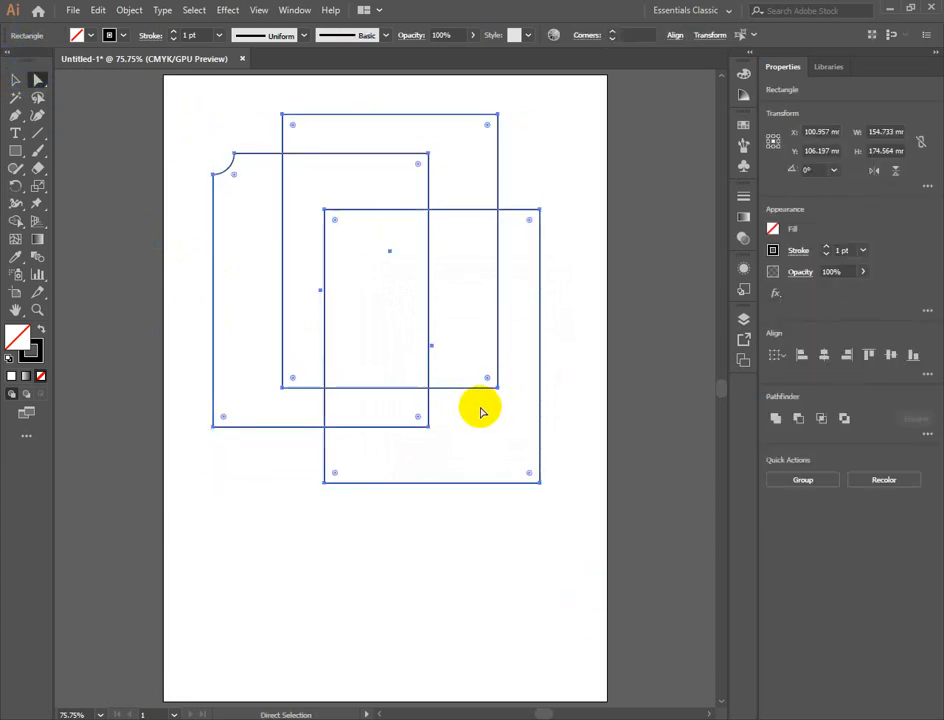
{"action": "double_click", "coordinate": [421, 421]}
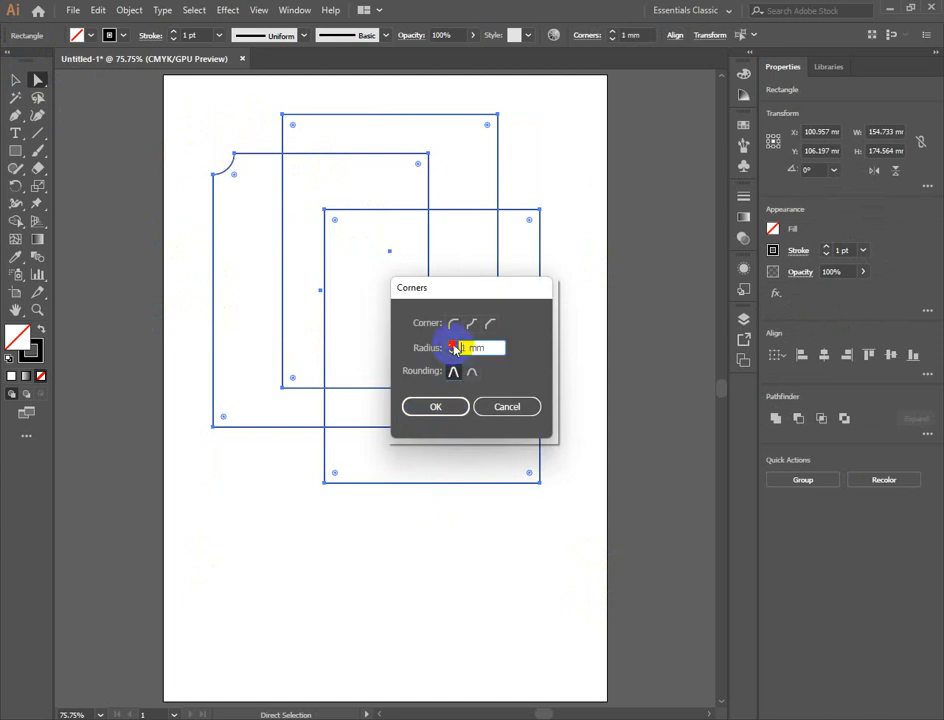
{"action": "left_click", "coordinate": [453, 345]}
{"action": "left_click", "coordinate": [453, 345]}
{"action": "left_click_drag", "start_coordinate": [480, 289], "coordinate": [497, 217]}
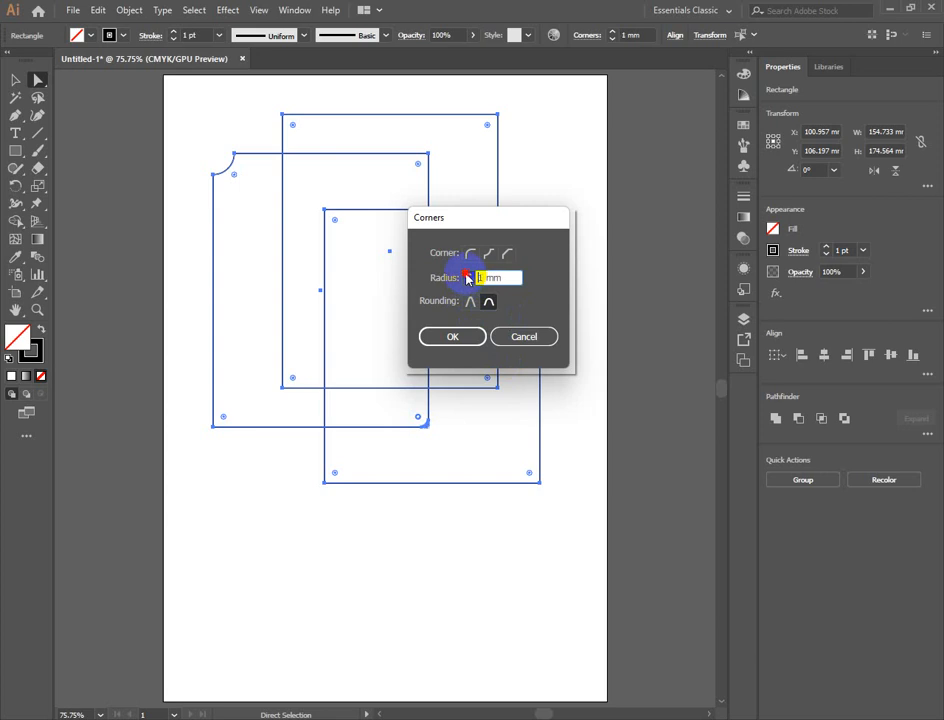
{"action": "left_click", "coordinate": [500, 338]}
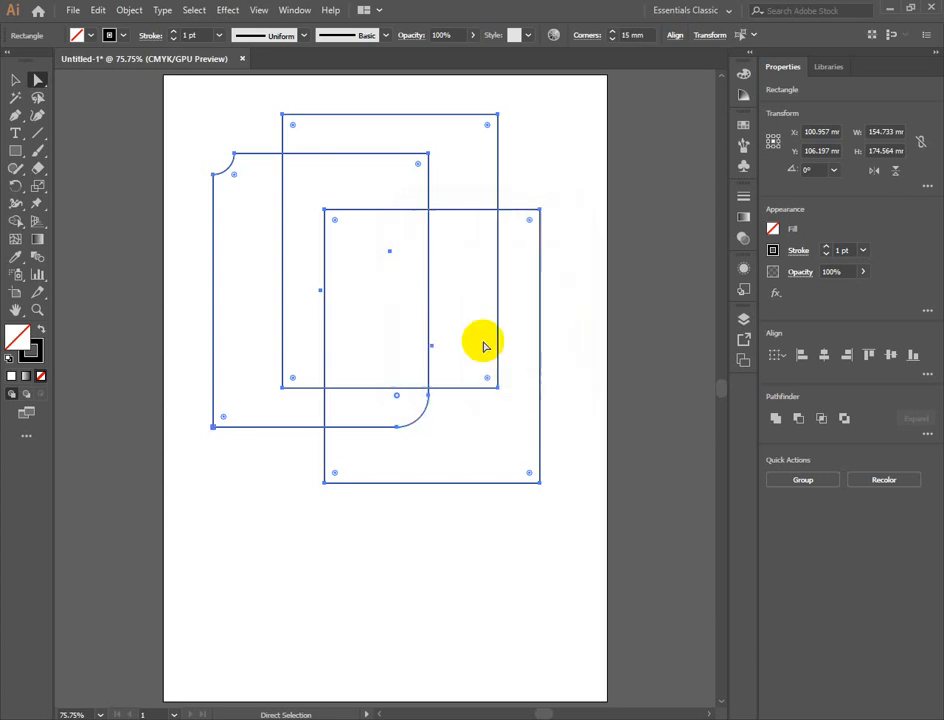
{"action": "left_click", "coordinate": [459, 569]}
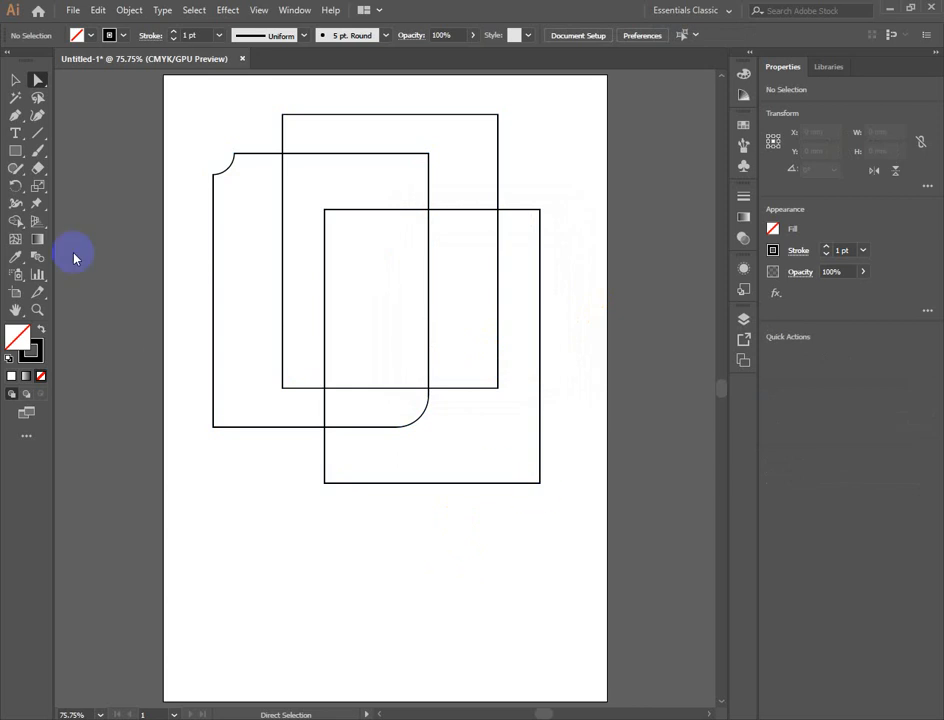
Step: Reselect all three rectangles, switch the left rectangle's corner style to Chamfer through its upper-right corner, and deselect everything
{"action": "left_click", "coordinate": [15, 82]}
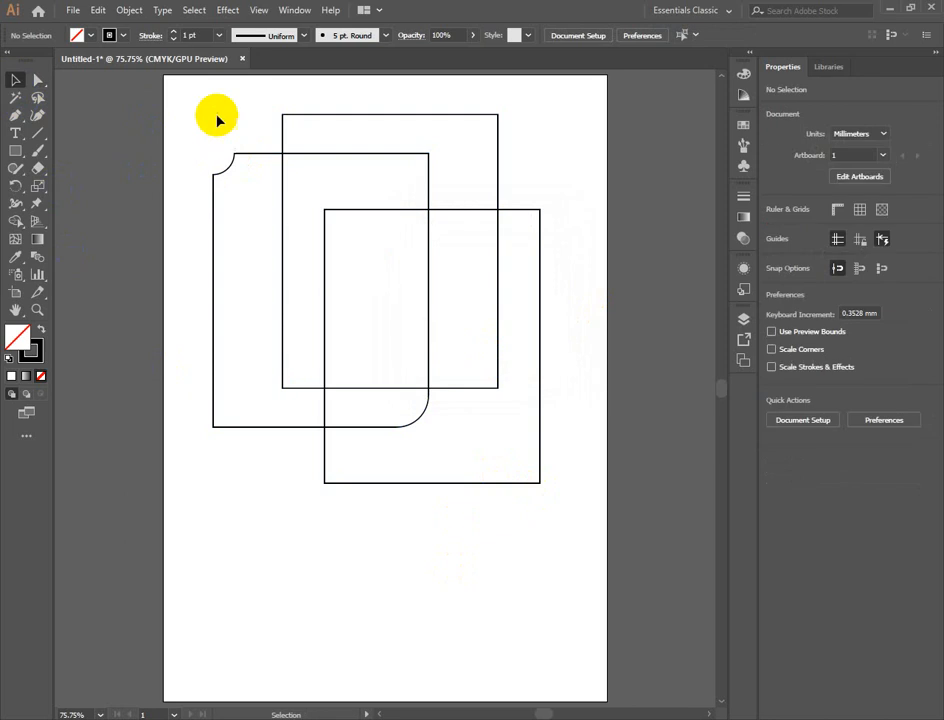
{"action": "left_click_drag", "start_coordinate": [202, 105], "coordinate": [565, 460]}
{"action": "left_click", "coordinate": [38, 80]}
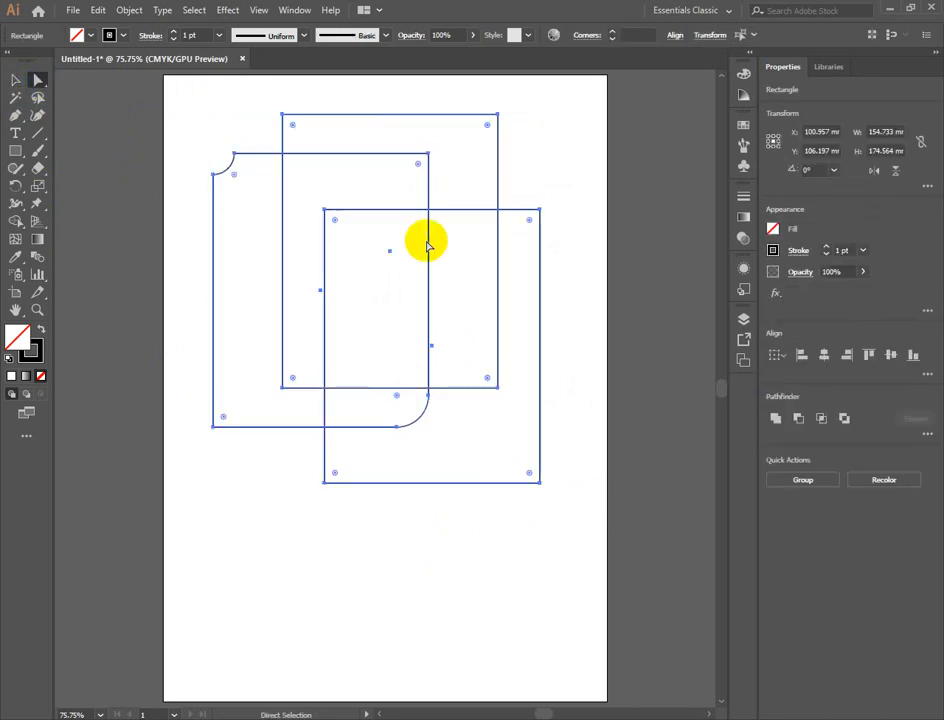
{"action": "double_click", "coordinate": [421, 166]}
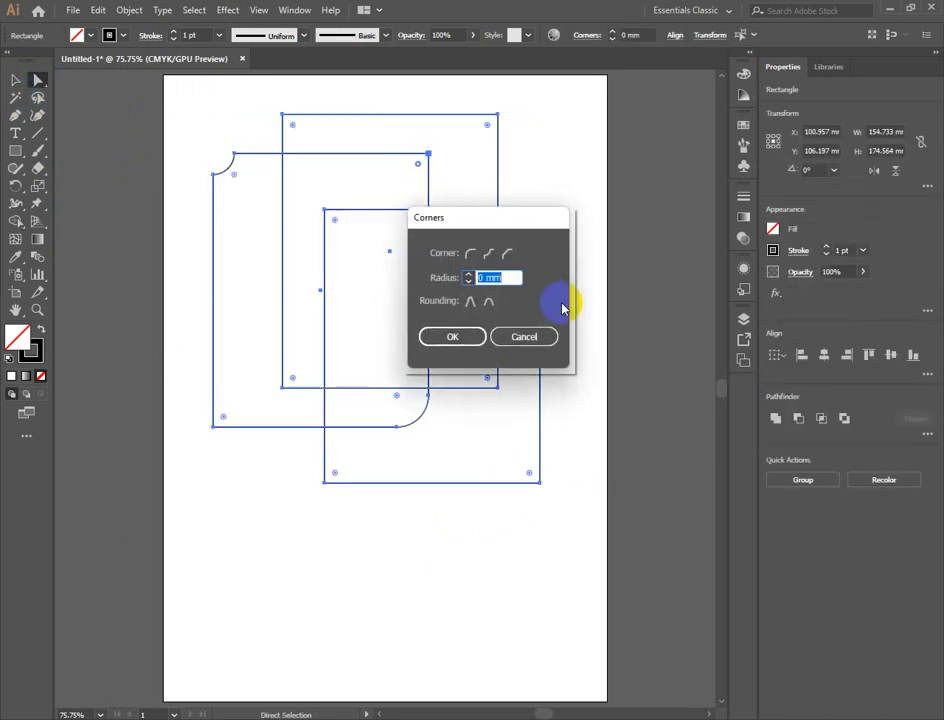
{"action": "left_click", "coordinate": [507, 257]}
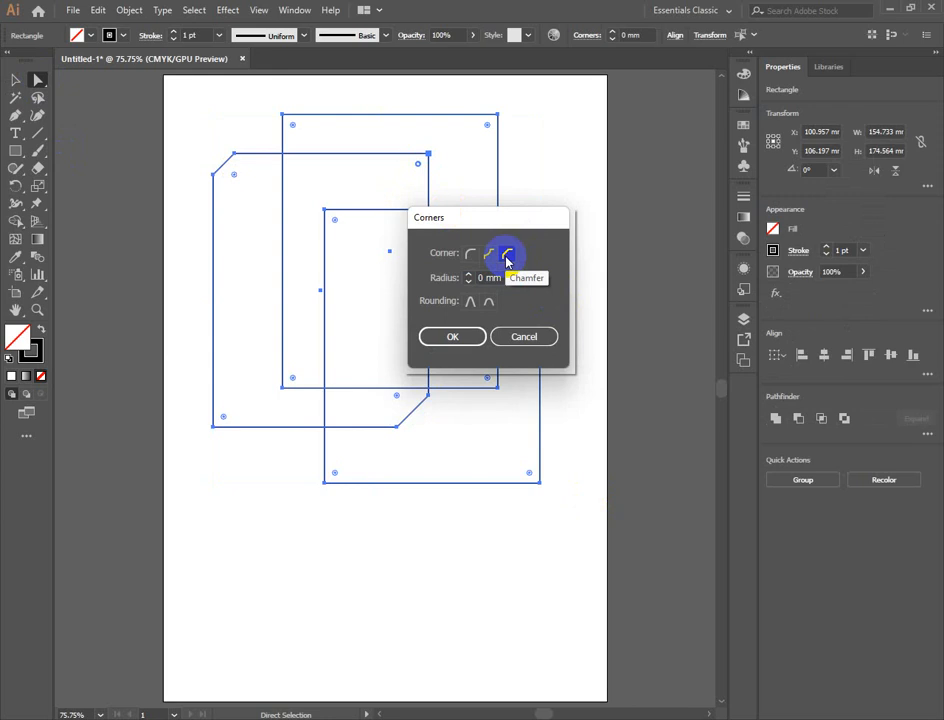
{"action": "left_click", "coordinate": [477, 340]}
{"action": "left_click", "coordinate": [491, 562]}
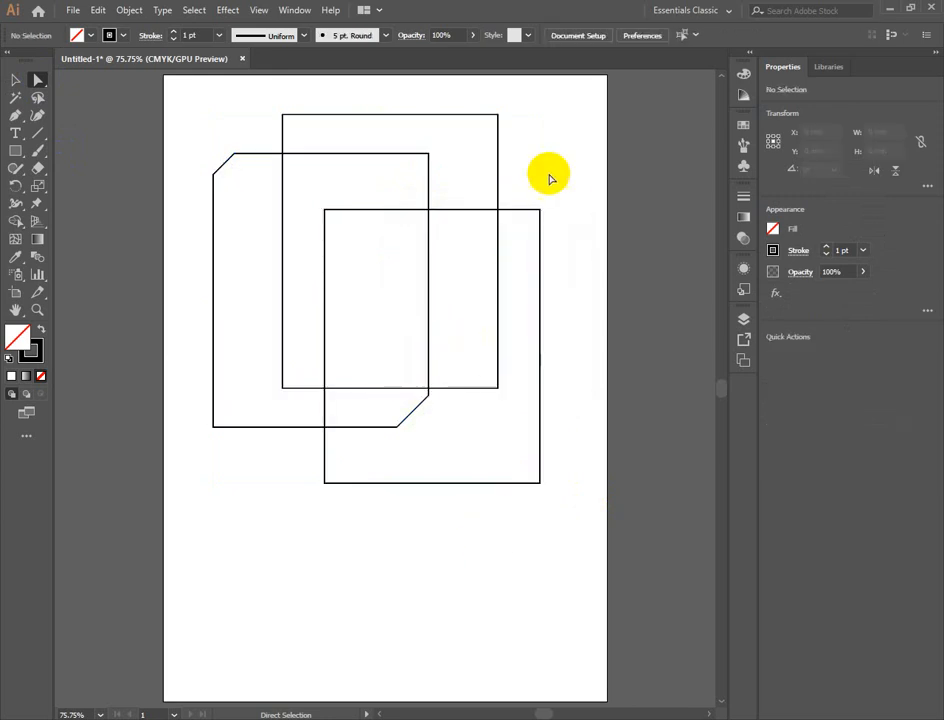
Step: Delete the upper and lower-right rectangles completely using Direct Selection, keeping only the chamfered rectangle
{"action": "left_click_drag", "start_coordinate": [495, 98], "coordinate": [540, 248]}
{"action": "key", "text": "Delete"}
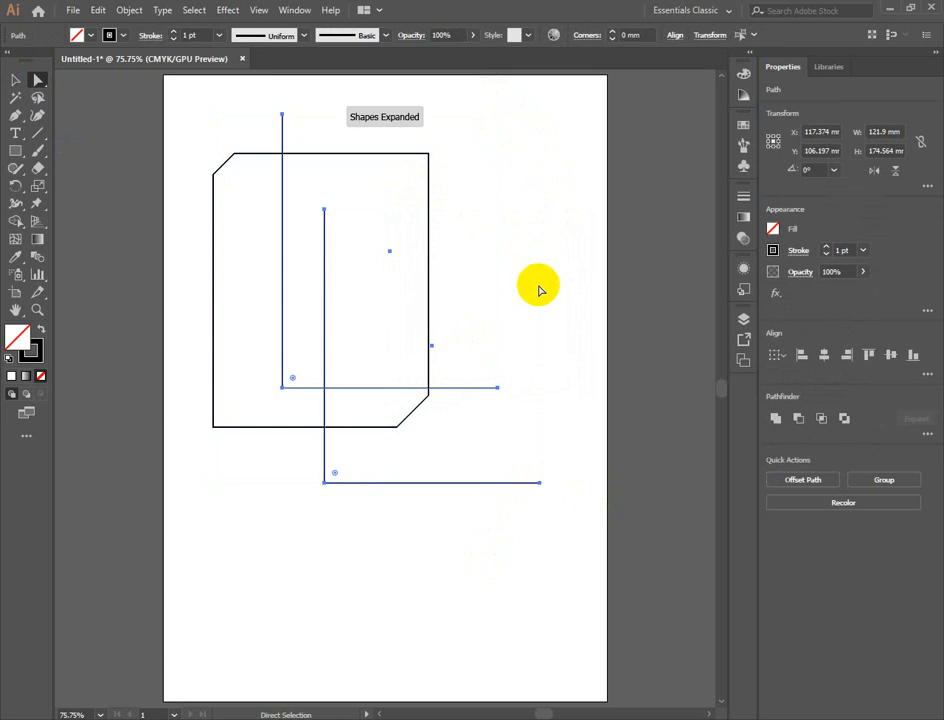
{"action": "key", "text": "Delete"}
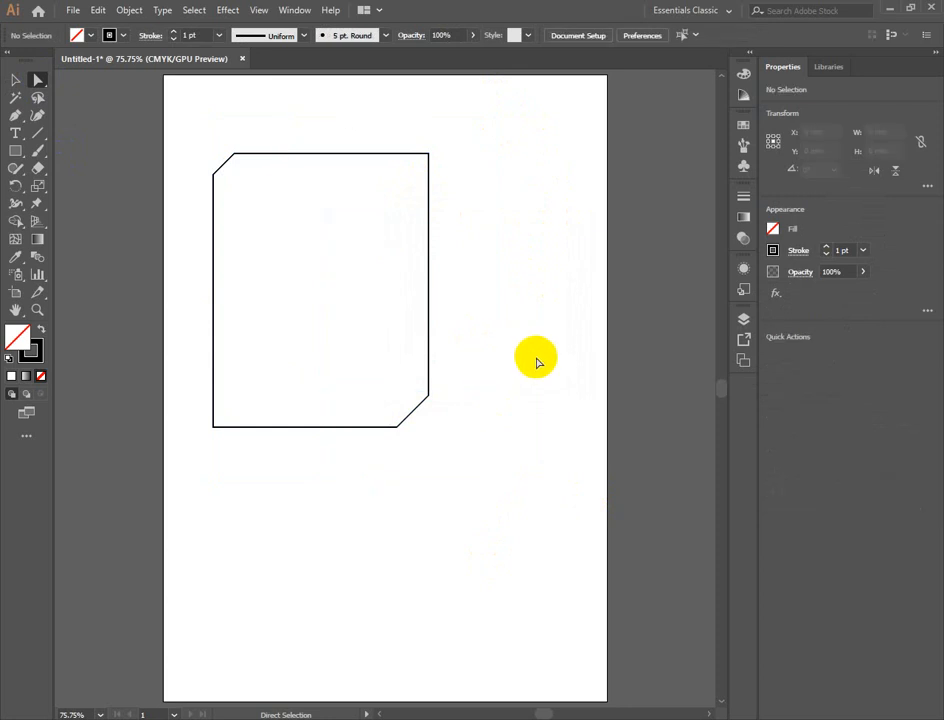
Step: Move the chamfered rectangle's top edge sideways with Direct Selection, and undo the distortion
{"action": "left_click_drag", "start_coordinate": [295, 157], "coordinate": [356, 148]}
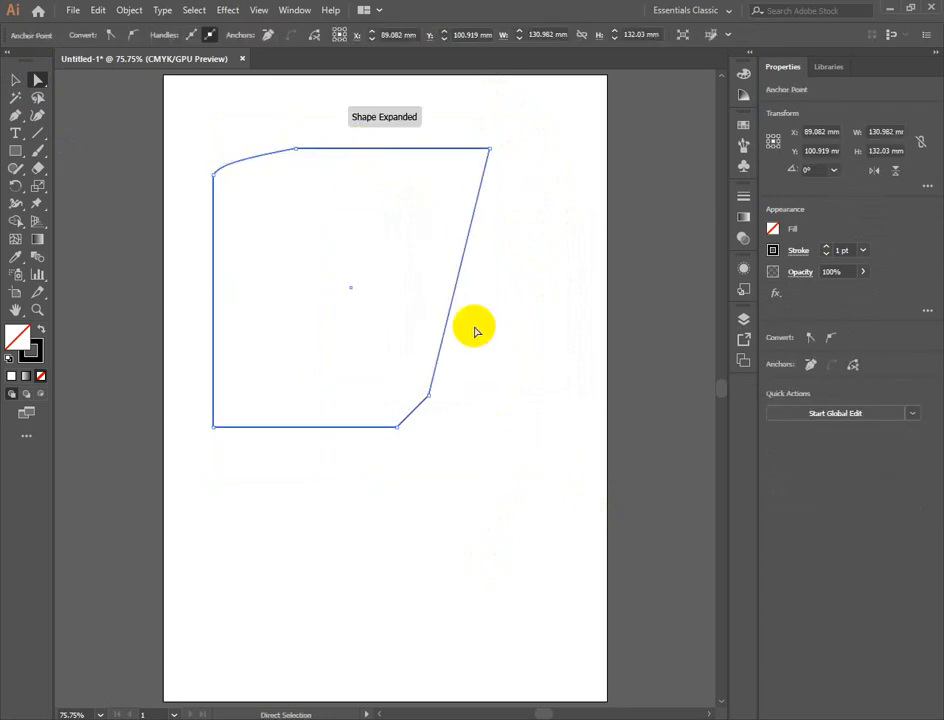
{"action": "left_click", "coordinate": [495, 336]}
{"action": "key", "text": "ctrl+z"}
{"action": "left_click", "coordinate": [499, 372]}
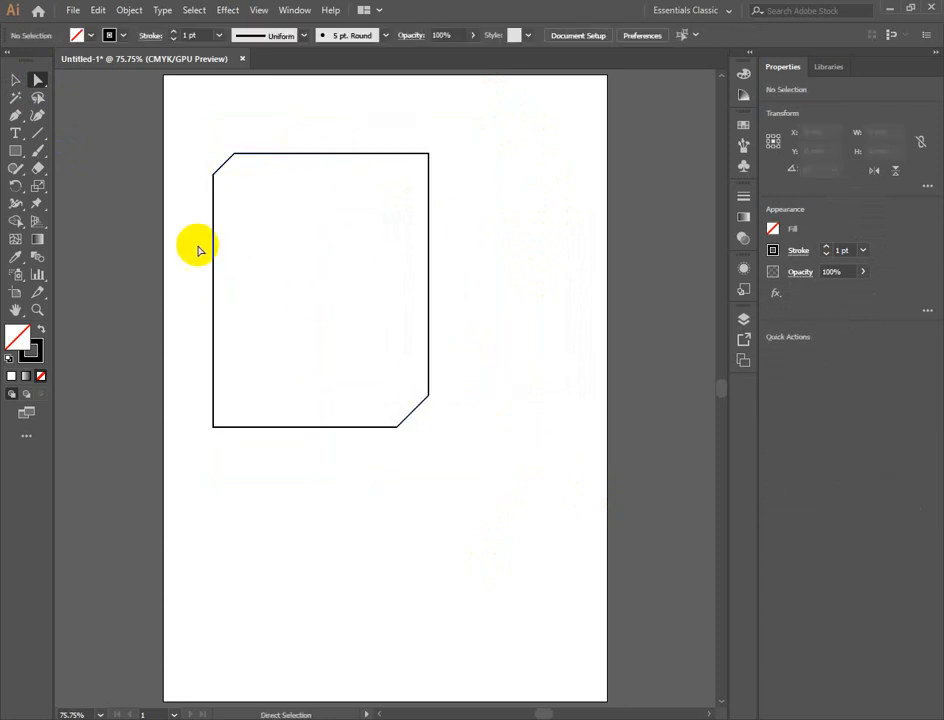
Step: Pull the chamfered shape's lower-left anchor point down to about X 26.7 mm, Y 231.2 mm, and deselect the shape
{"action": "left_click_drag", "start_coordinate": [200, 133], "coordinate": [418, 430]}
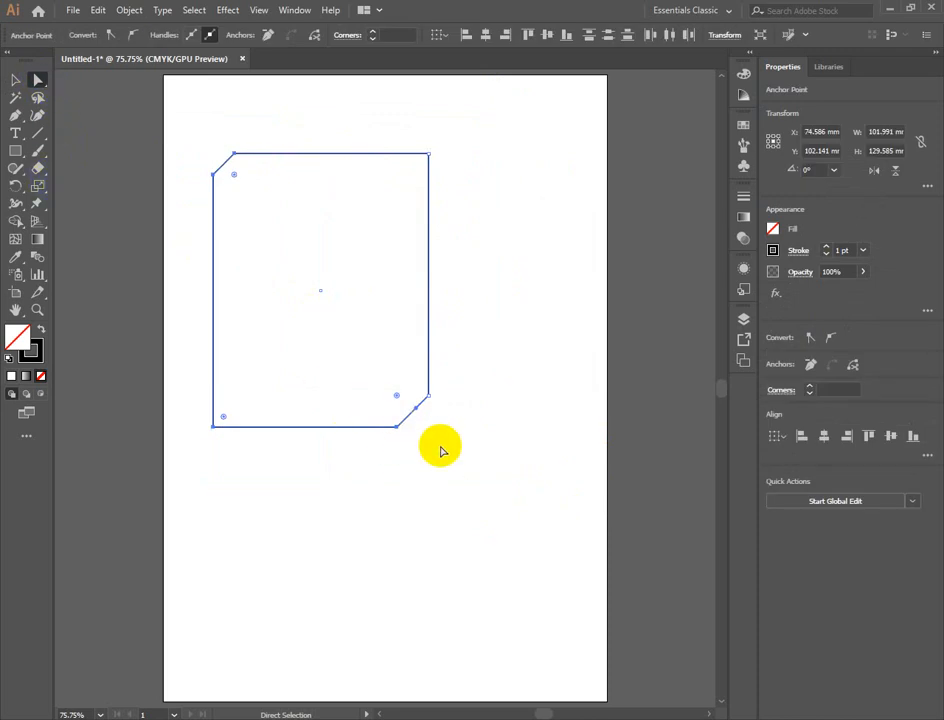
{"action": "left_click", "coordinate": [214, 428]}
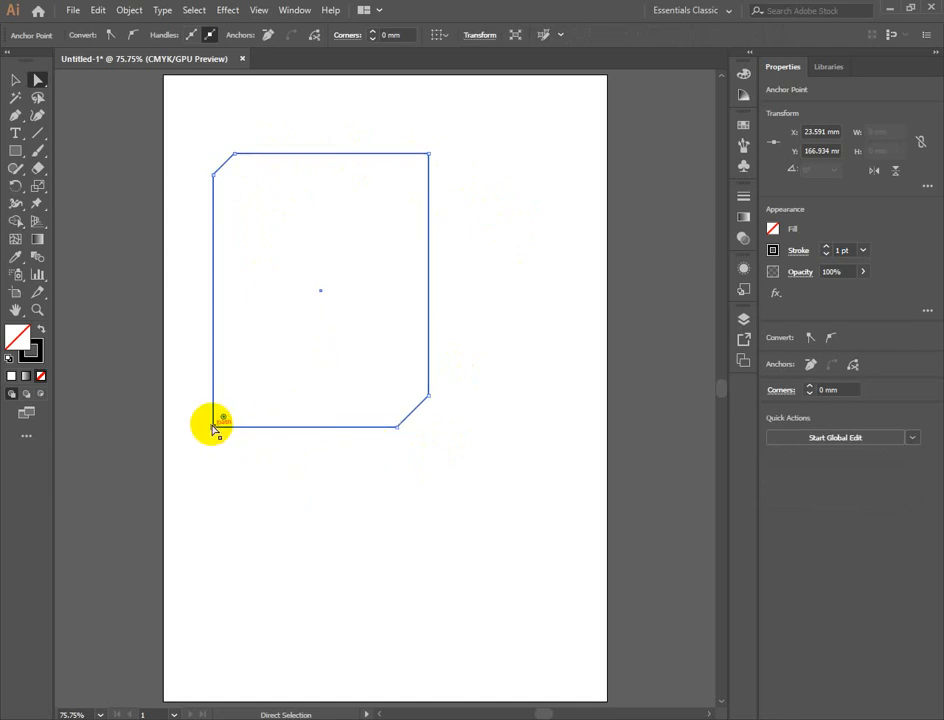
{"action": "left_click_drag", "start_coordinate": [214, 428], "coordinate": [220, 561]}
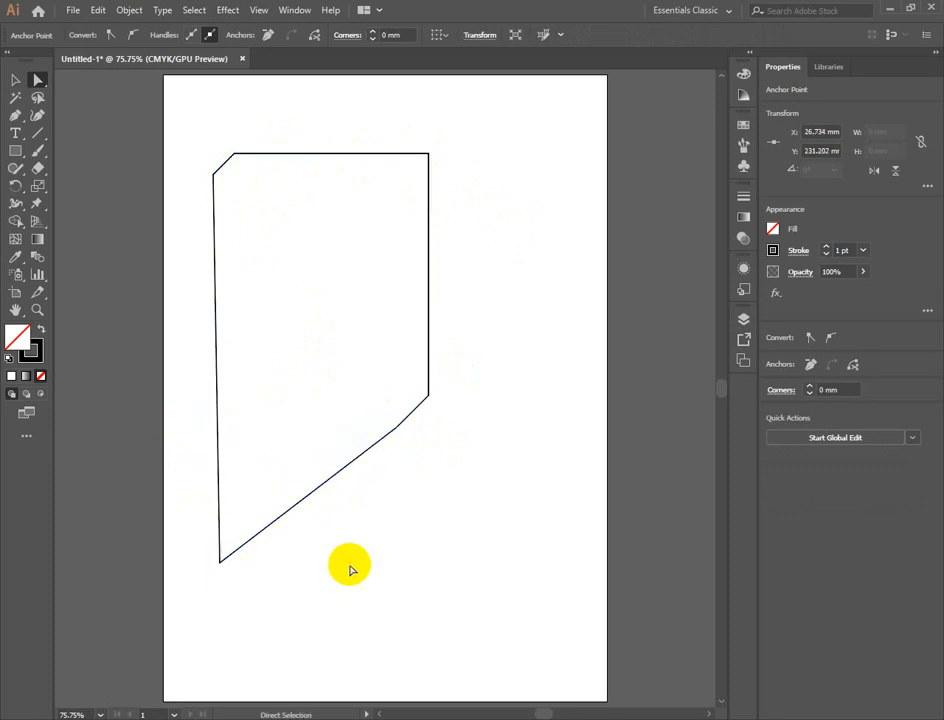
{"action": "left_click", "coordinate": [223, 556]}
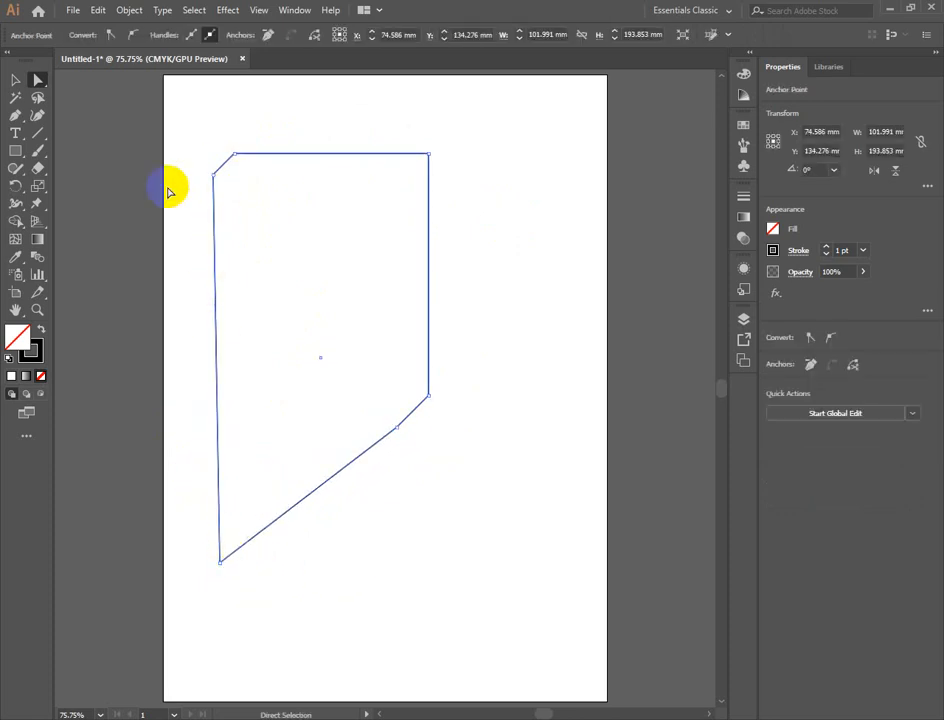
{"action": "left_click", "coordinate": [491, 482]}
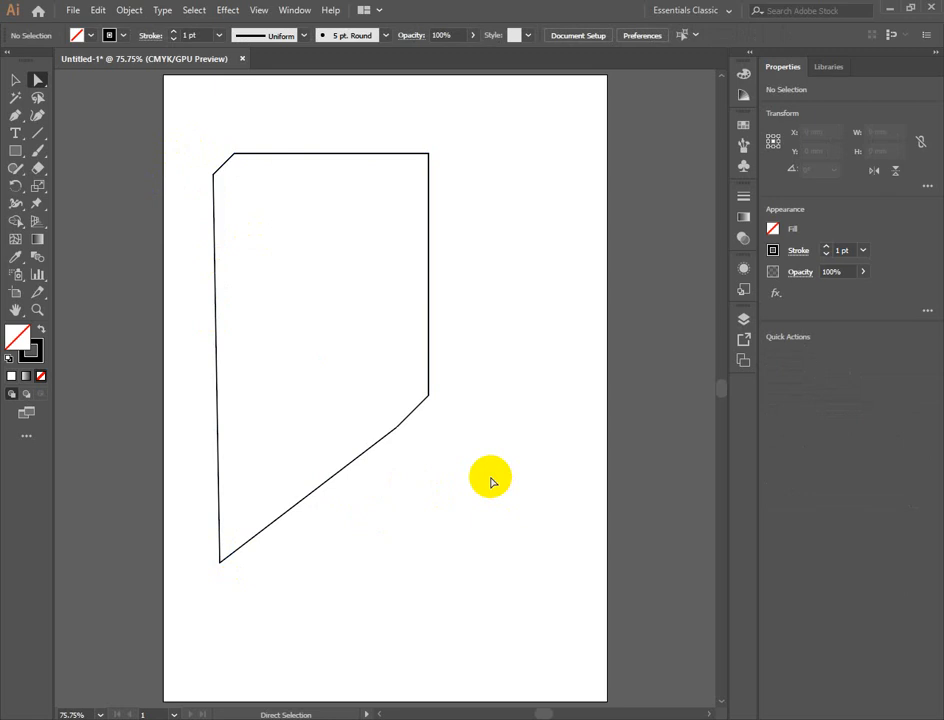
Step: Open and close the Average options for the shape's lowest anchor point, and move that point slightly to the right
{"action": "left_click_drag", "start_coordinate": [177, 190], "coordinate": [300, 405]}
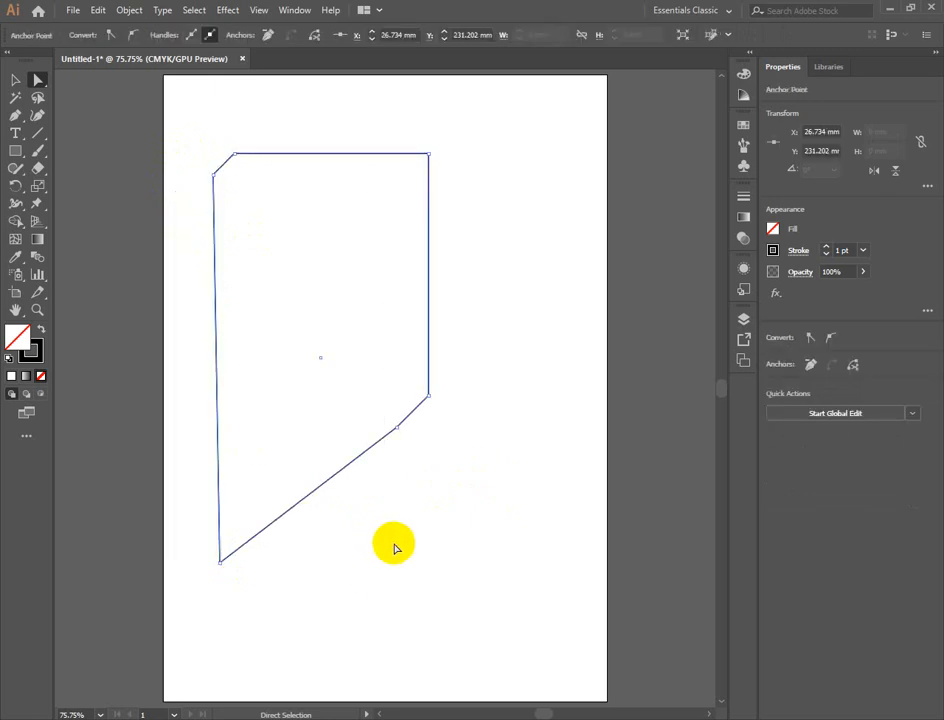
{"action": "left_click", "coordinate": [221, 563]}
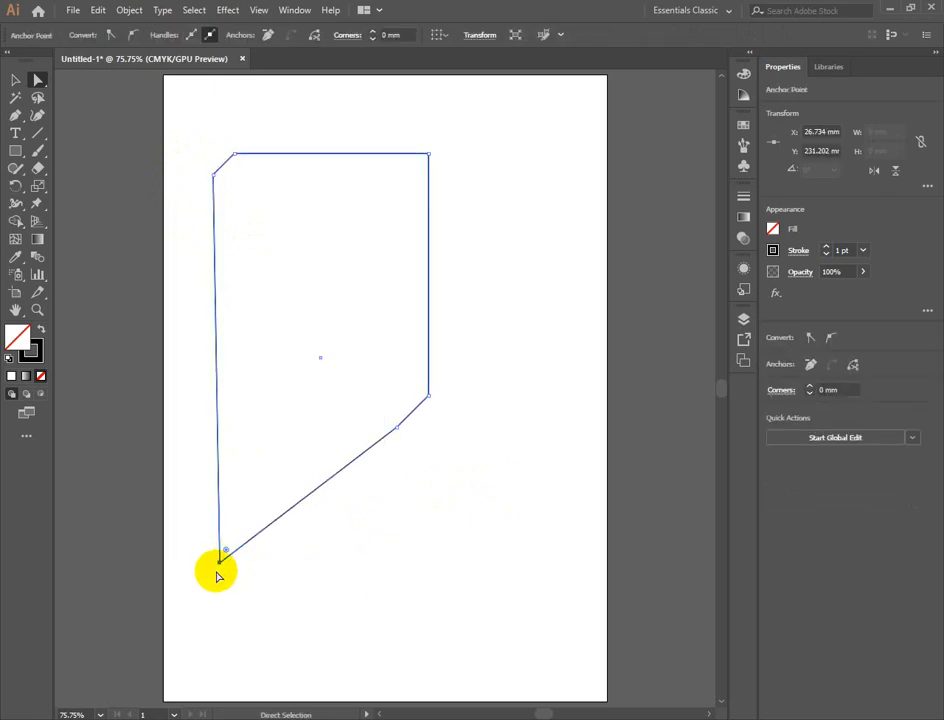
{"action": "right_click", "coordinate": [221, 565]}
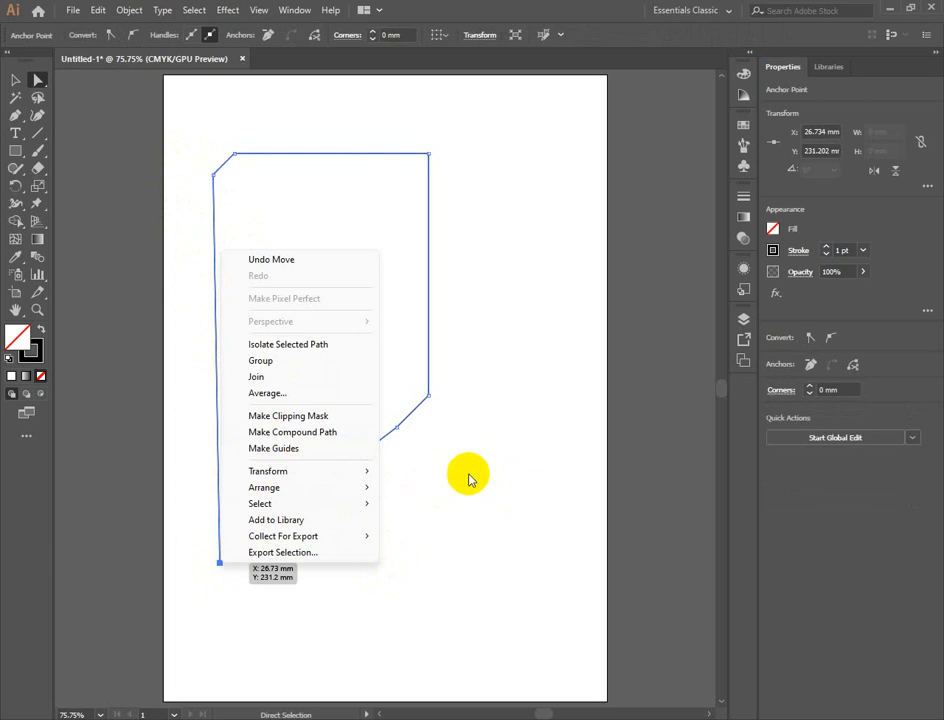
{"action": "left_click", "coordinate": [318, 394]}
{"action": "left_click", "coordinate": [541, 389]}
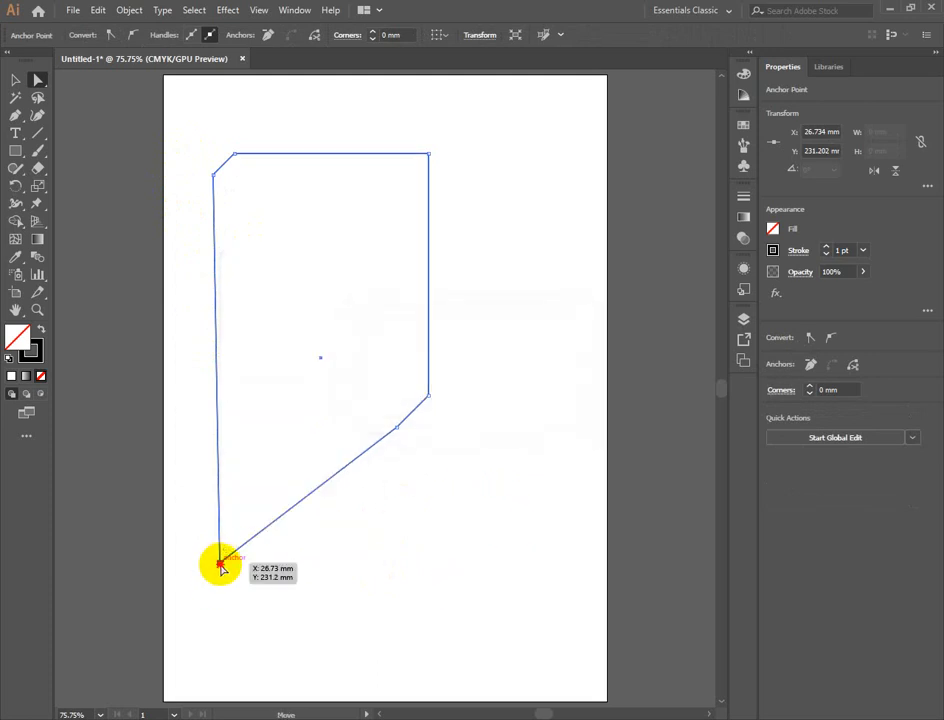
{"action": "left_click_drag", "start_coordinate": [221, 567], "coordinate": [253, 573]}
{"action": "left_click", "coordinate": [373, 565]}
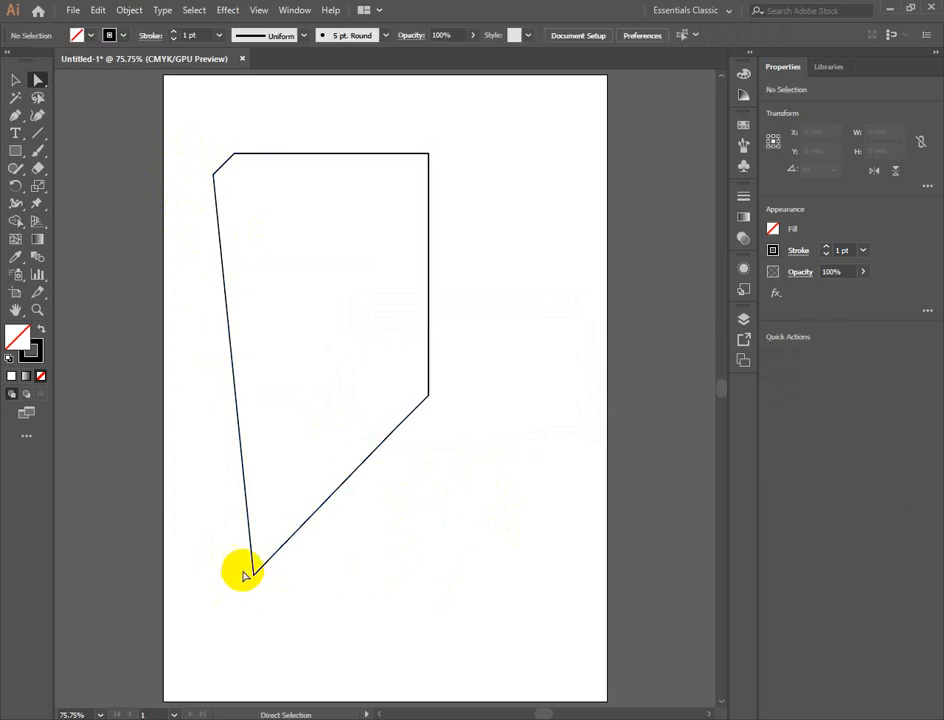
Step: Move the shape's lowest anchor point to about X 97.6 mm, Y 70.5 mm, and its upper-right anchor to about X 130.5 mm, Y 50.3 mm
{"action": "left_click", "coordinate": [252, 573]}
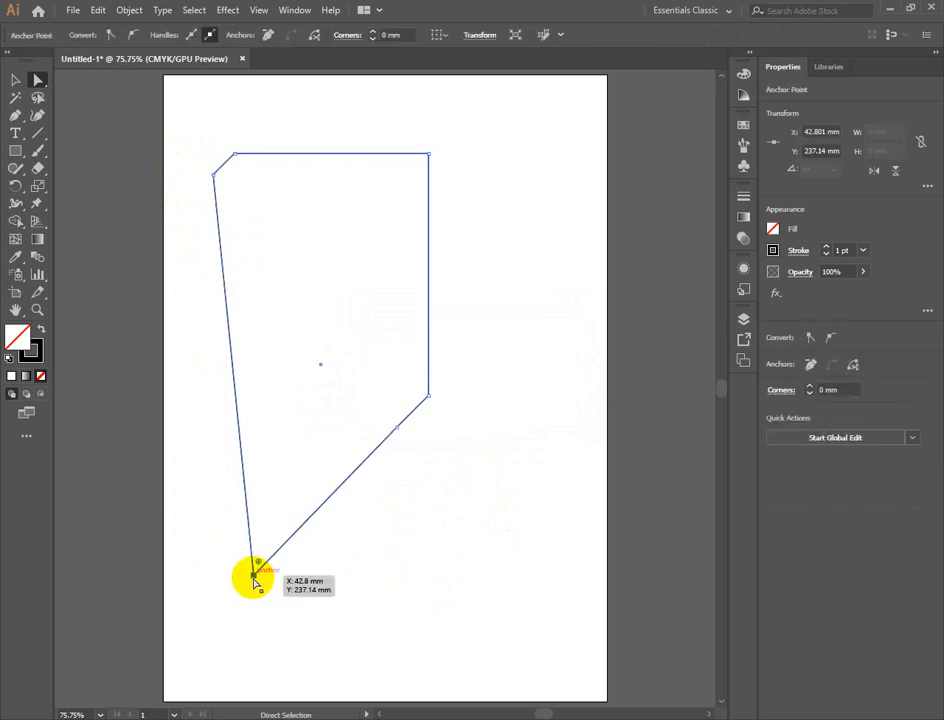
{"action": "left_click_drag", "start_coordinate": [254, 576], "coordinate": [370, 223]}
{"action": "left_click", "coordinate": [600, 312]}
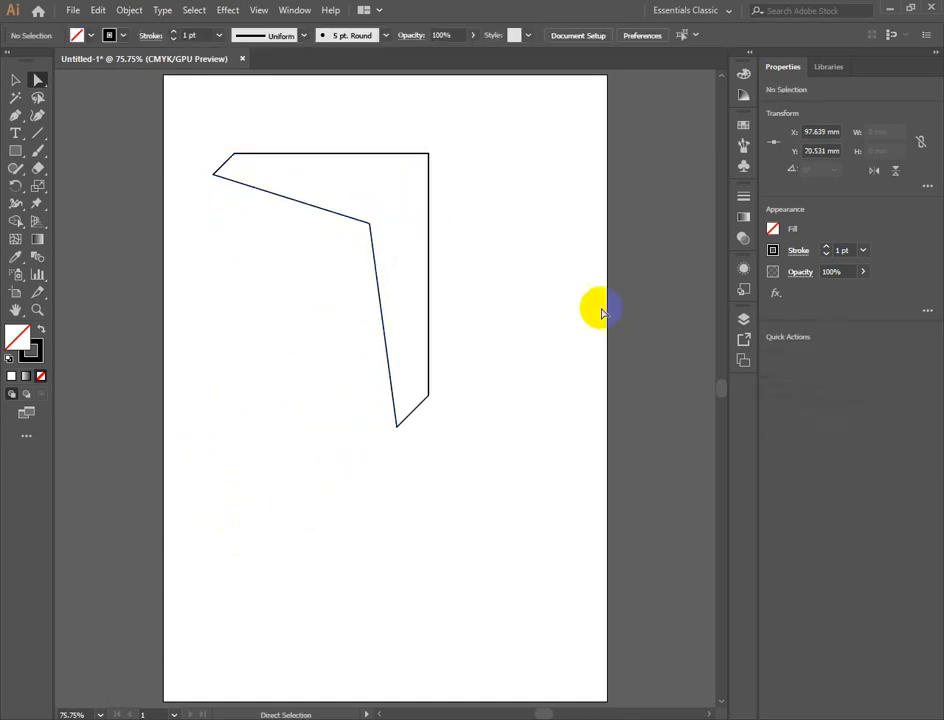
{"action": "left_click", "coordinate": [425, 156]}
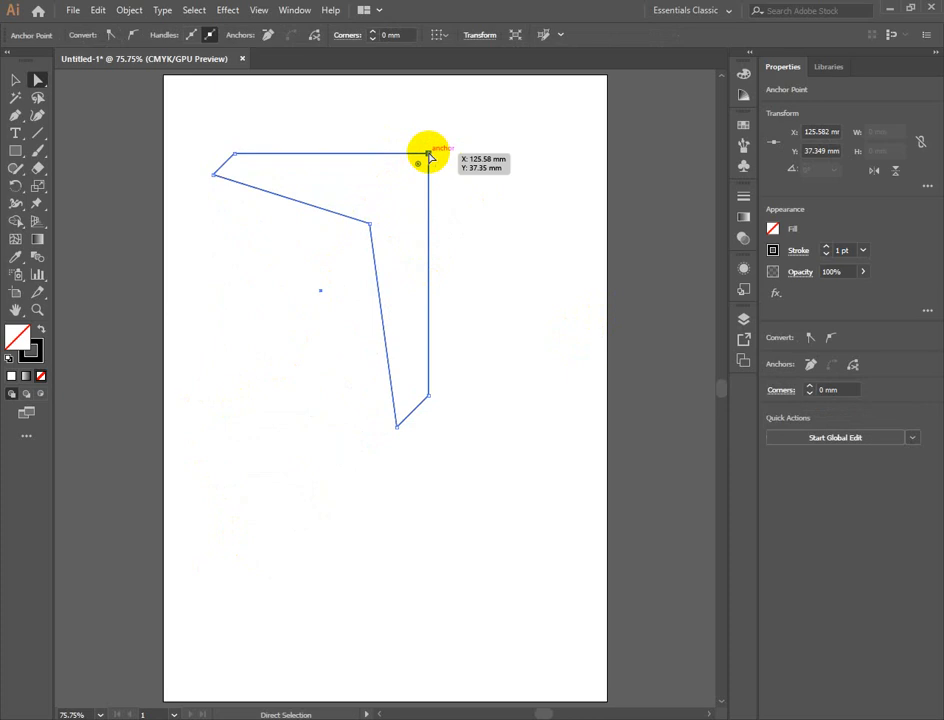
{"action": "left_click_drag", "start_coordinate": [428, 155], "coordinate": [439, 182]}
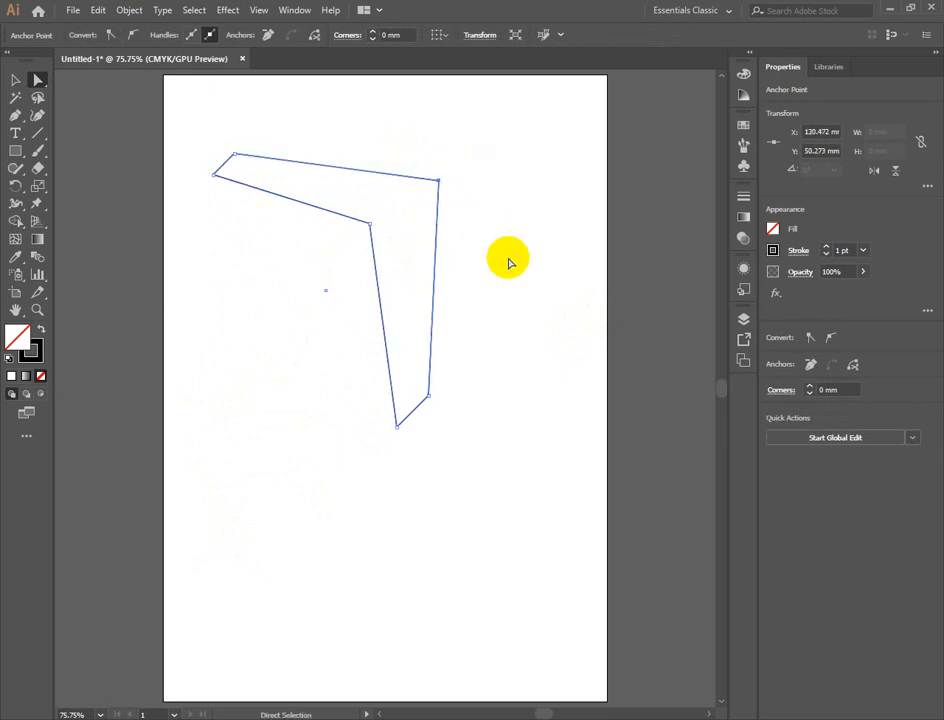
{"action": "left_click", "coordinate": [509, 262]}
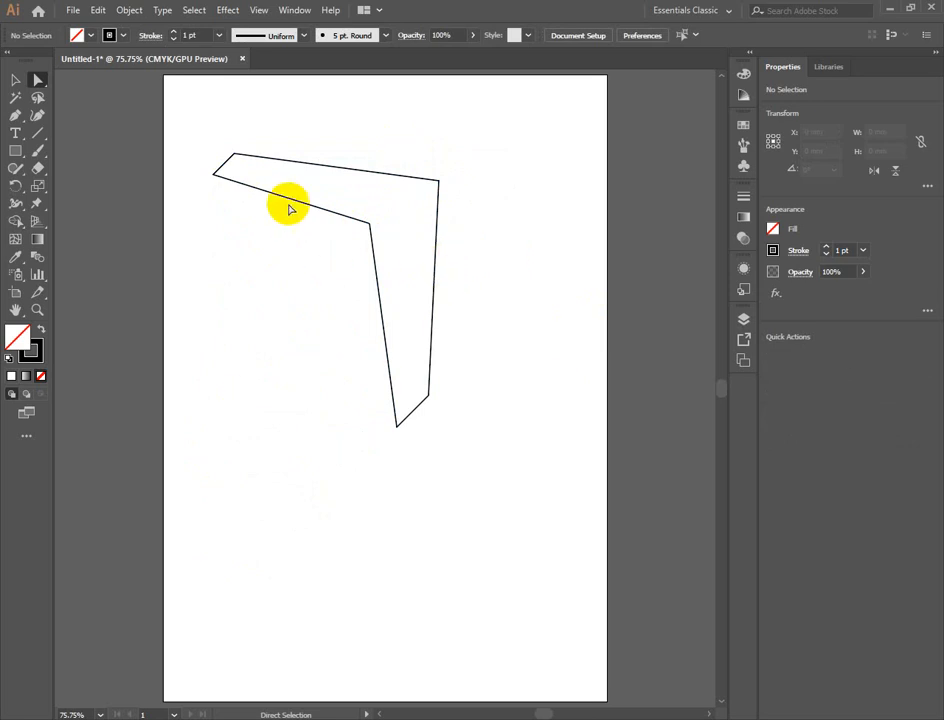
Step: Delete the shape's four long edges using Direct Selection, and remove the remaining fragments to clear the artboard
{"action": "left_click_drag", "start_coordinate": [284, 120], "coordinate": [437, 341]}
{"action": "left_click", "coordinate": [435, 340], "text": "shift"}
{"action": "key", "text": "Delete"}
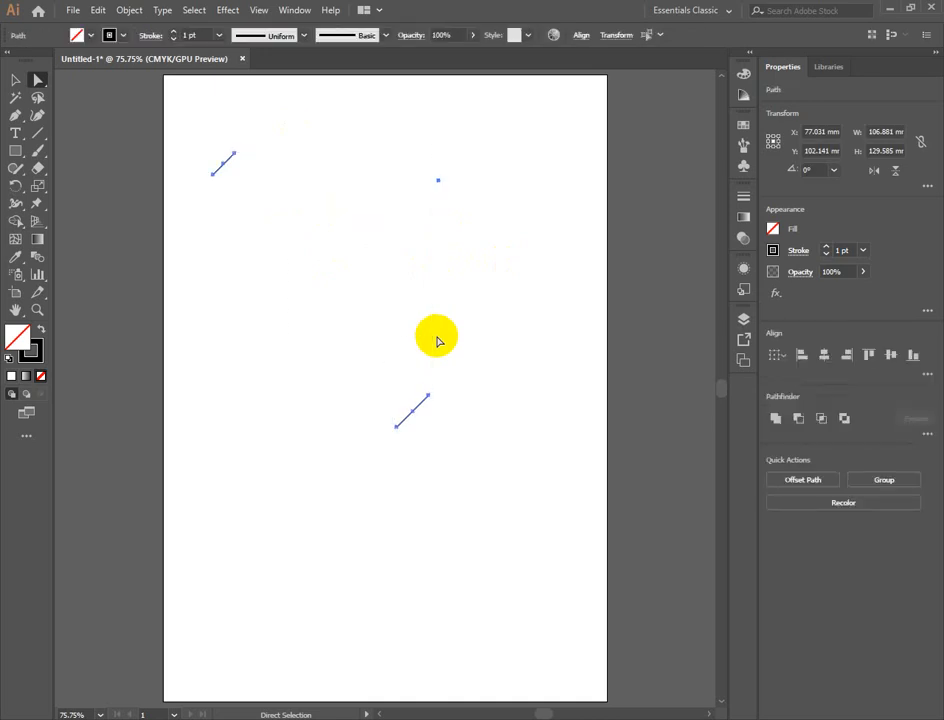
{"action": "key", "text": "Delete"}
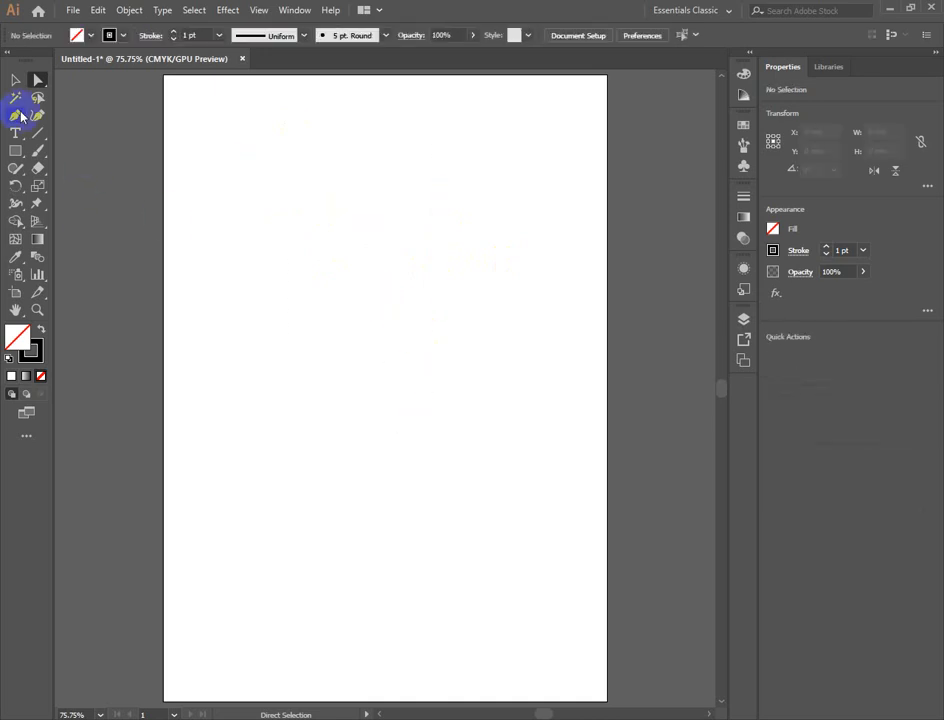
{"action": "left_click", "coordinate": [16, 150]}
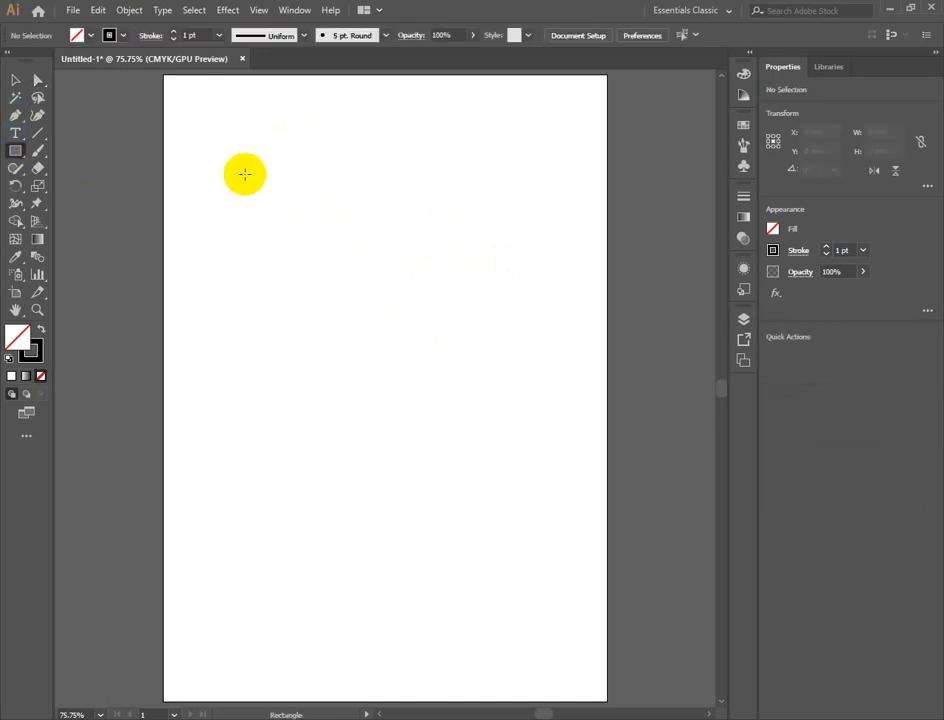
{"action": "left_click_drag", "start_coordinate": [248, 173], "coordinate": [412, 343]}
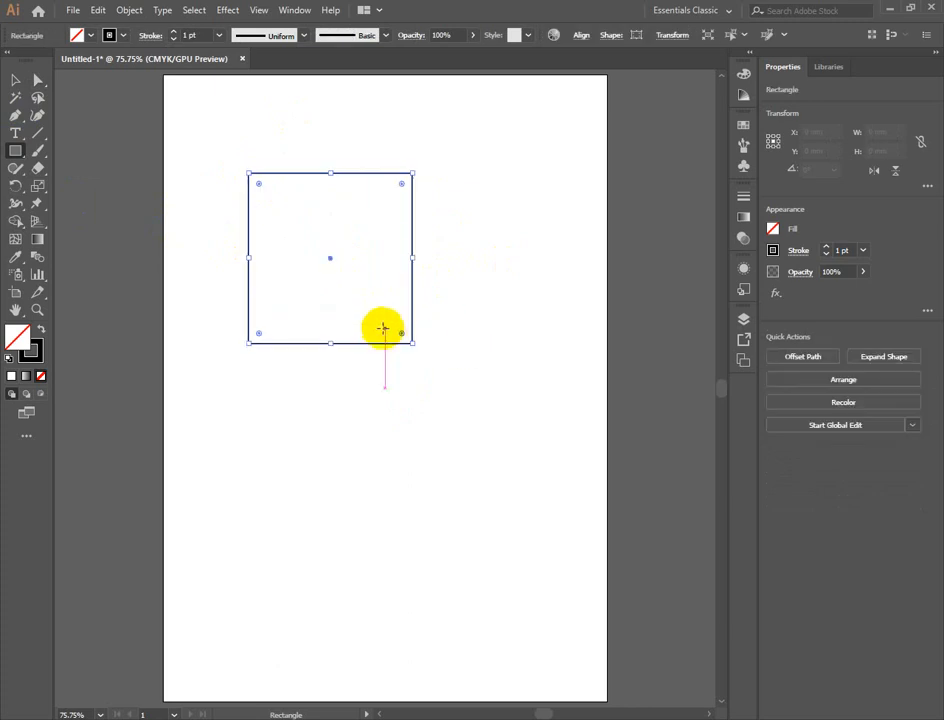
{"action": "key", "text": "Delete"}
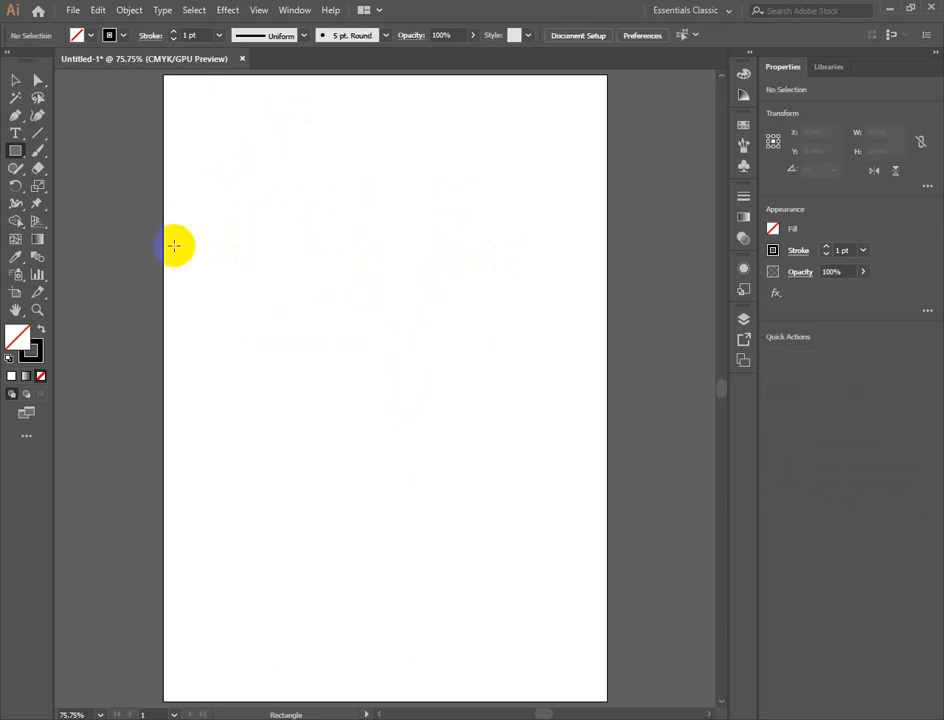
Step: Draw a tilted hexagon about 97.3 mm by 91.7 mm with the Polygon tool and move it to about X 111 mm, Y 108.4 mm
{"action": "left_click_drag", "start_coordinate": [16, 152], "coordinate": [82, 204]}
{"action": "left_click_drag", "start_coordinate": [312, 256], "coordinate": [386, 369]}
{"action": "left_click", "coordinate": [14, 80]}
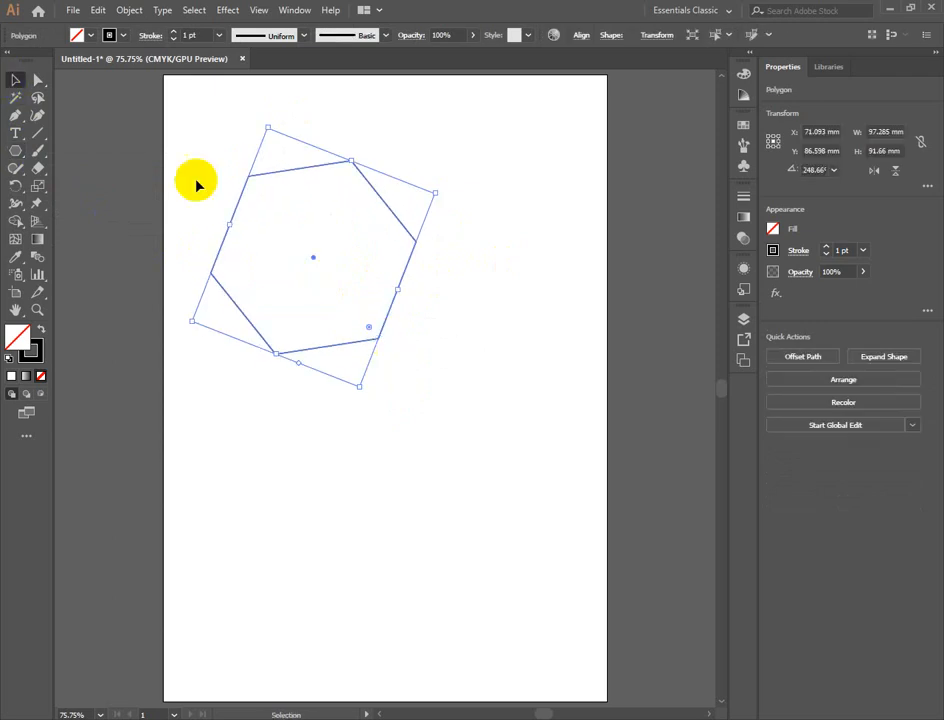
{"action": "left_click_drag", "start_coordinate": [319, 183], "coordinate": [403, 229]}
{"action": "left_click", "coordinate": [474, 428]}
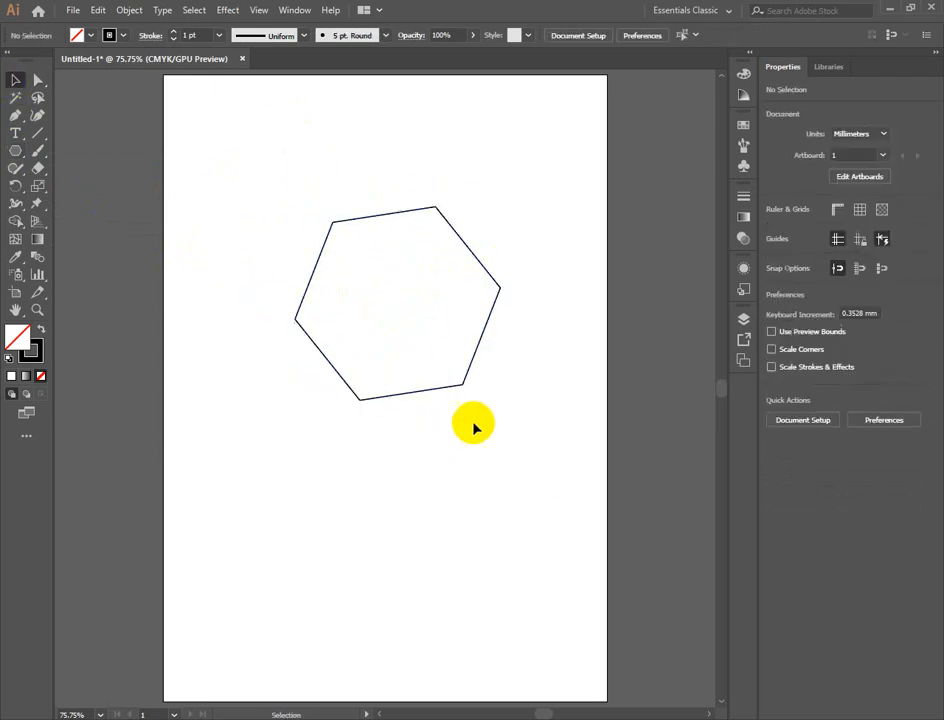
Step: Delete only the hexagon's upper-right edge using Direct Selection, and deselect the path
{"action": "left_click", "coordinate": [424, 341]}
{"action": "left_click", "coordinate": [38, 80]}
{"action": "left_click", "coordinate": [523, 394]}
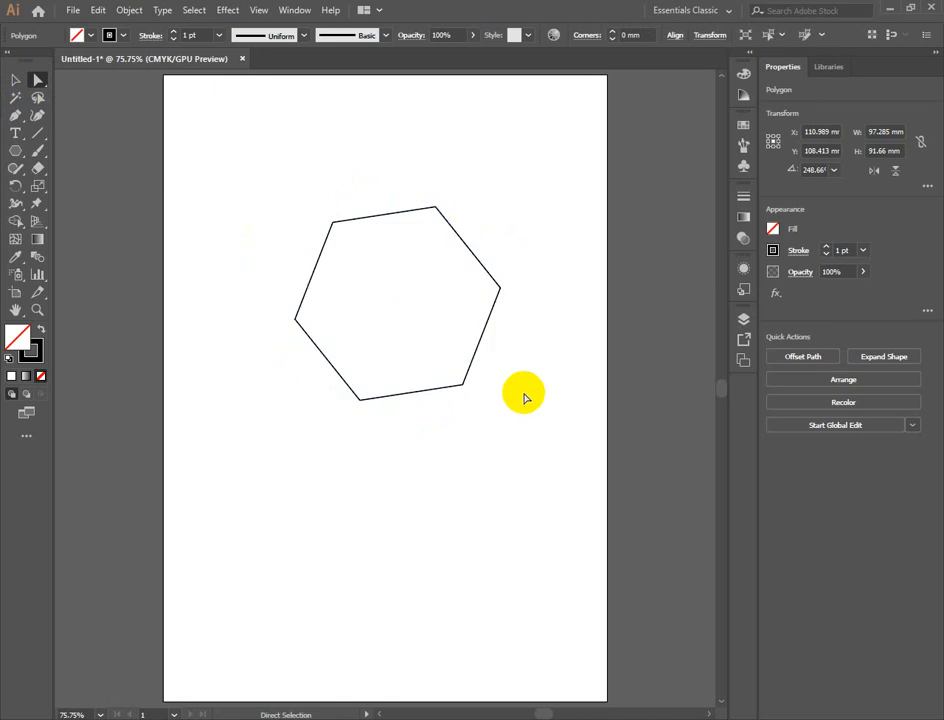
{"action": "left_click_drag", "start_coordinate": [352, 153], "coordinate": [537, 449]}
{"action": "left_click", "coordinate": [537, 449]}
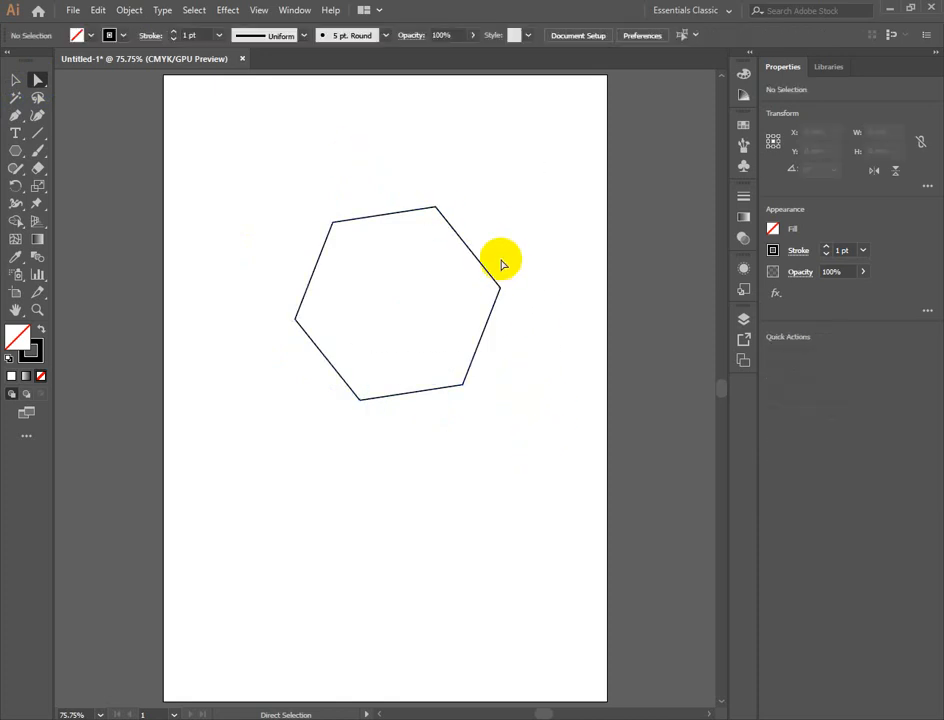
{"action": "left_click", "coordinate": [474, 274]}
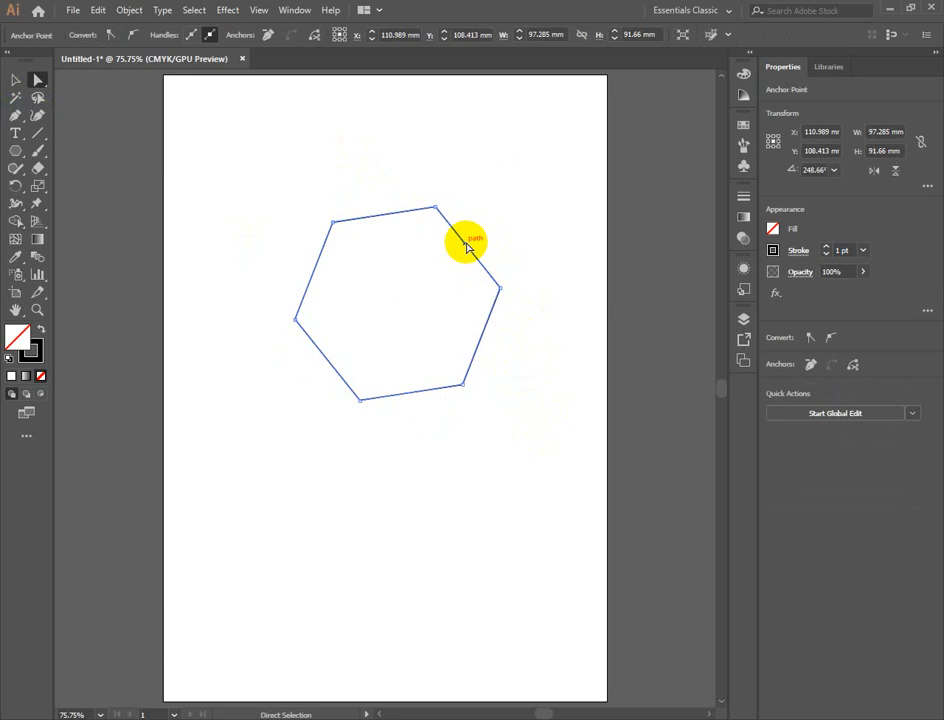
{"action": "key", "text": "Delete"}
{"action": "left_click", "coordinate": [552, 363]}
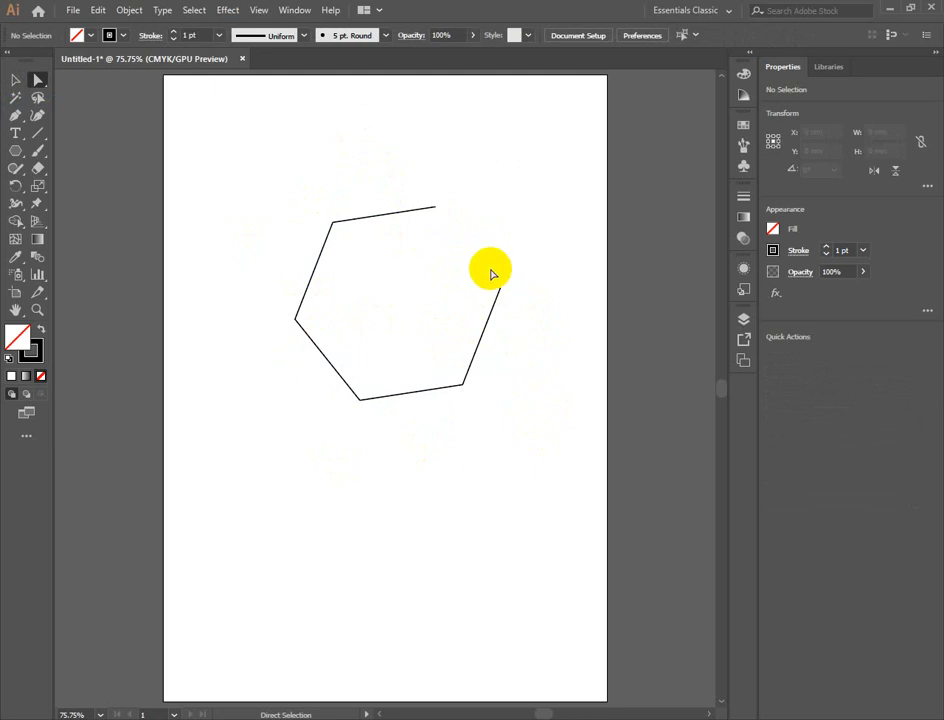
Step: Move the open hexagon's right endpoint across to just beside its leftmost anchor point, and deselect the path
{"action": "left_click_drag", "start_coordinate": [274, 158], "coordinate": [506, 438]}
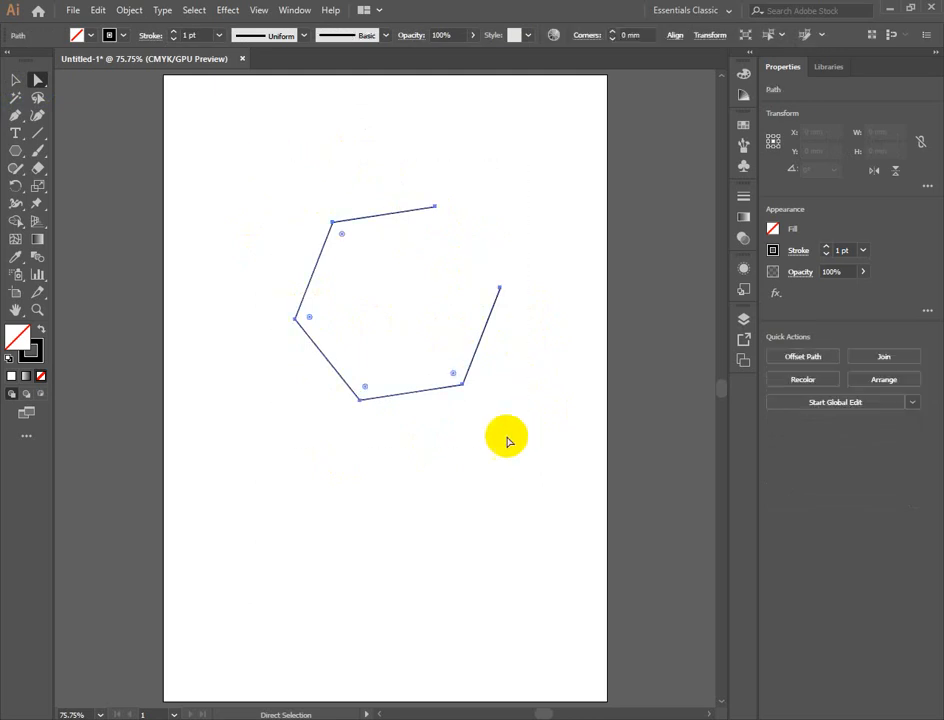
{"action": "left_click", "coordinate": [500, 291]}
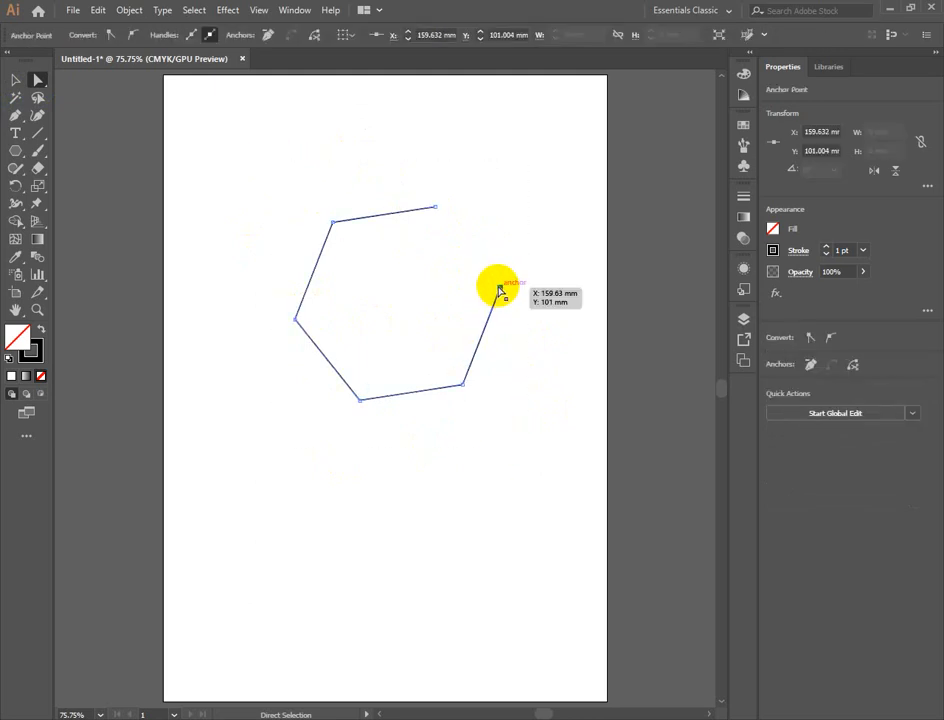
{"action": "left_click_drag", "start_coordinate": [499, 295], "coordinate": [307, 316]}
{"action": "left_click", "coordinate": [554, 398]}
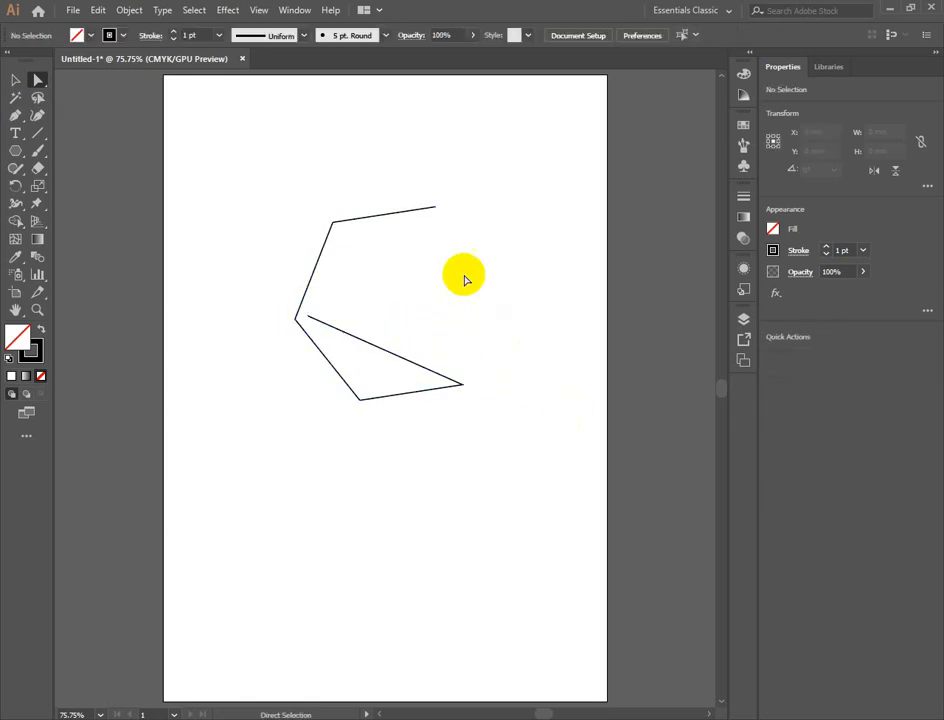
Step: Move the path's upper-left anchor point onto its lower-right anchor at about X 141.7 mm, Y 146.8 mm
{"action": "left_click_drag", "start_coordinate": [400, 198], "coordinate": [433, 210]}
{"action": "left_click", "coordinate": [433, 210]}
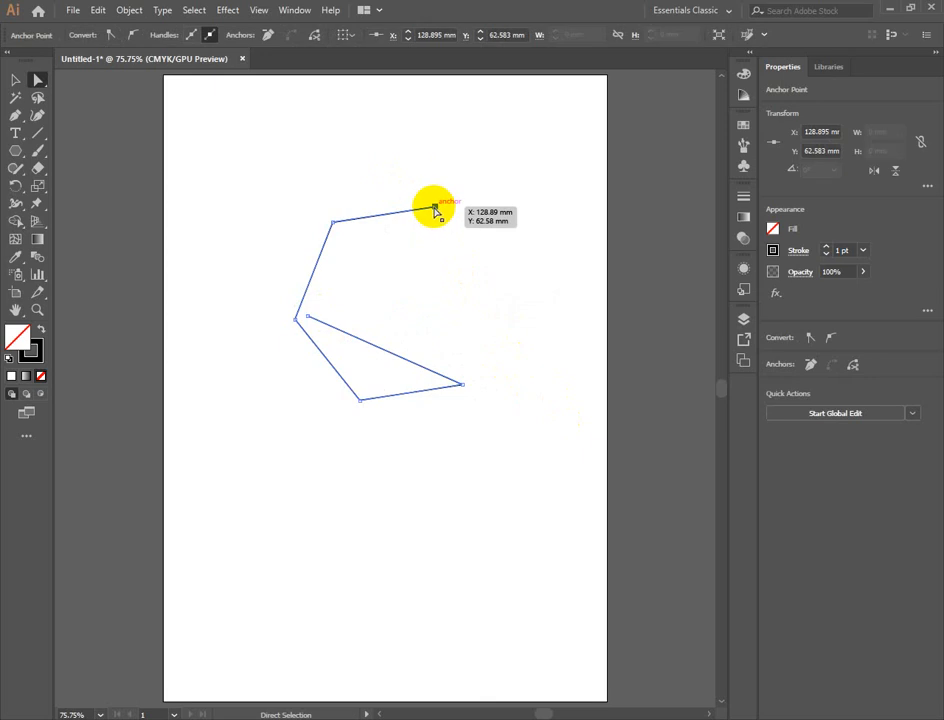
{"action": "left_click", "coordinate": [333, 221]}
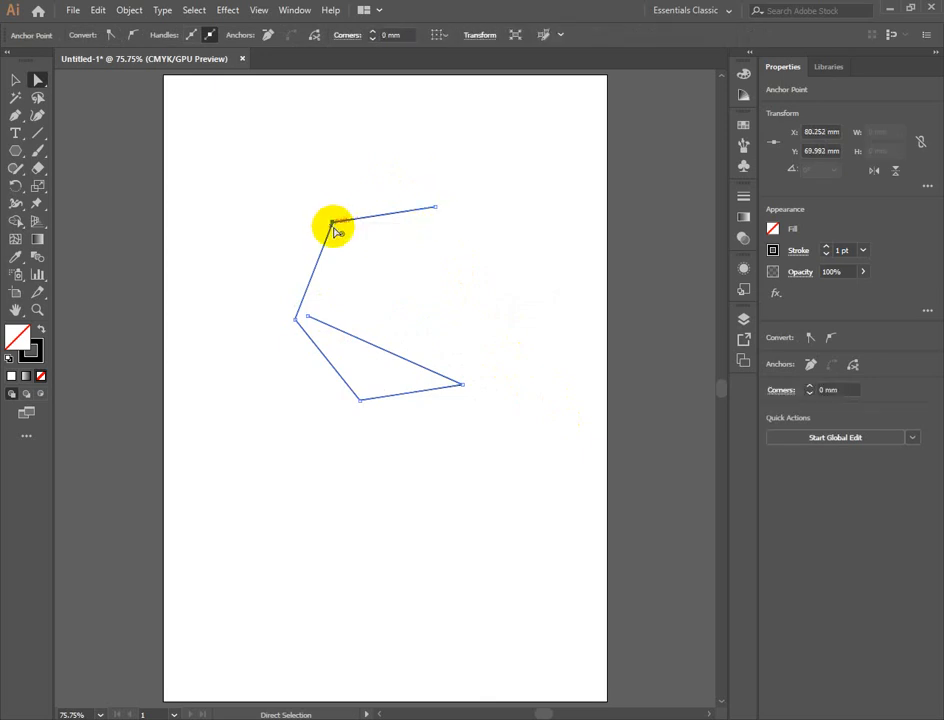
{"action": "left_click_drag", "start_coordinate": [334, 224], "coordinate": [462, 385]}
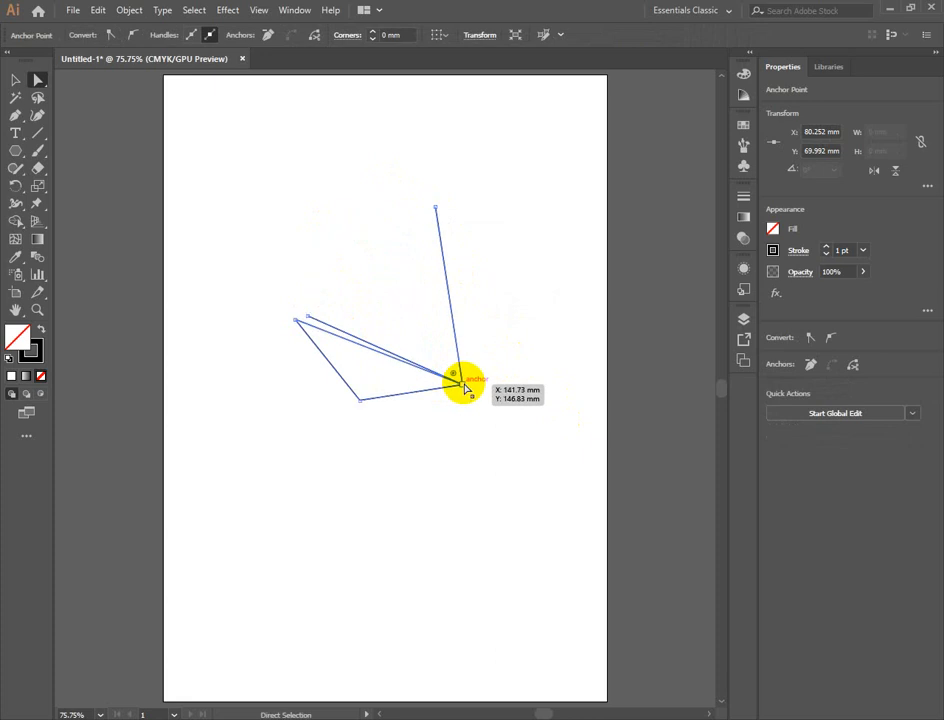
Step: Move the path's topmost endpoint down onto the other open endpoint near the leftmost anchor, and deselect the path
{"action": "left_click", "coordinate": [428, 213]}
{"action": "left_click", "coordinate": [435, 208]}
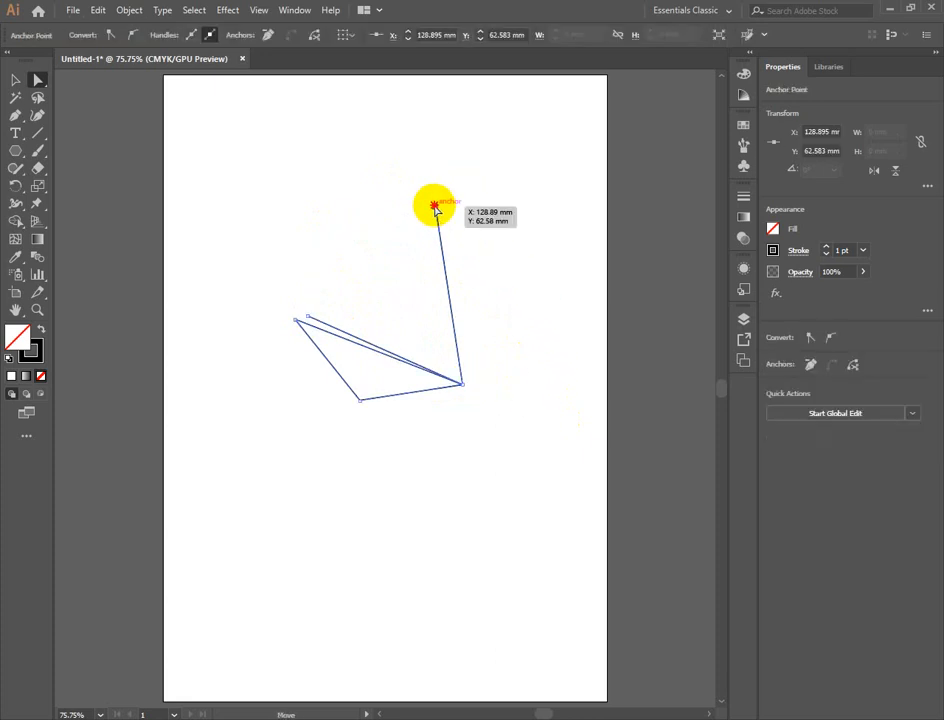
{"action": "left_click_drag", "start_coordinate": [434, 206], "coordinate": [311, 316]}
{"action": "left_click", "coordinate": [533, 321]}
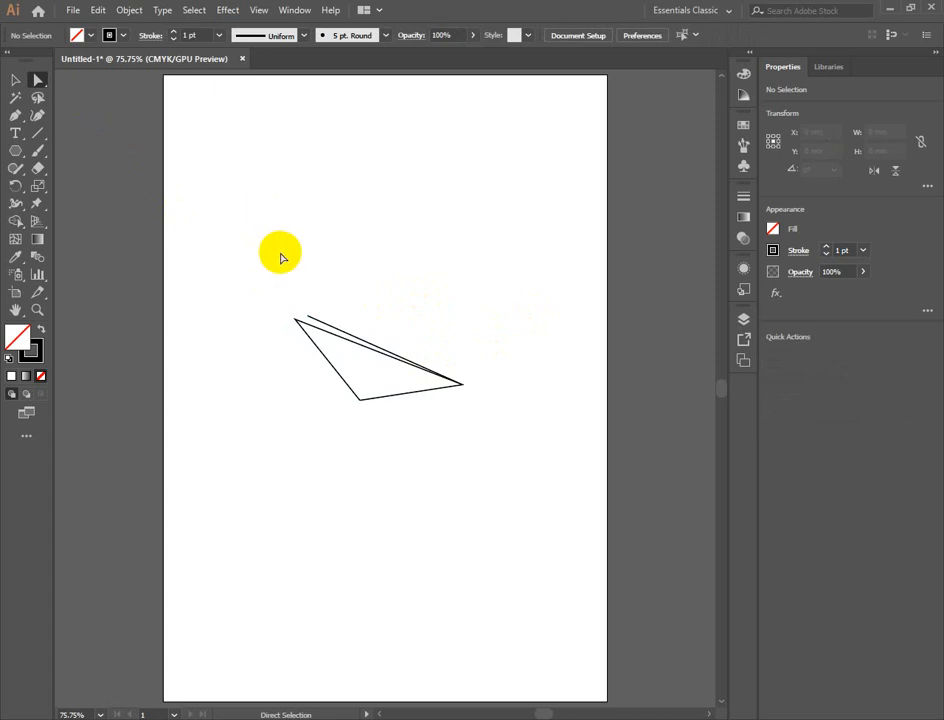
Step: Pull the path's lowest anchor point far down with Direct Selection to form a tall triangle, and deselect the path
{"action": "left_click_drag", "start_coordinate": [281, 258], "coordinate": [468, 410]}
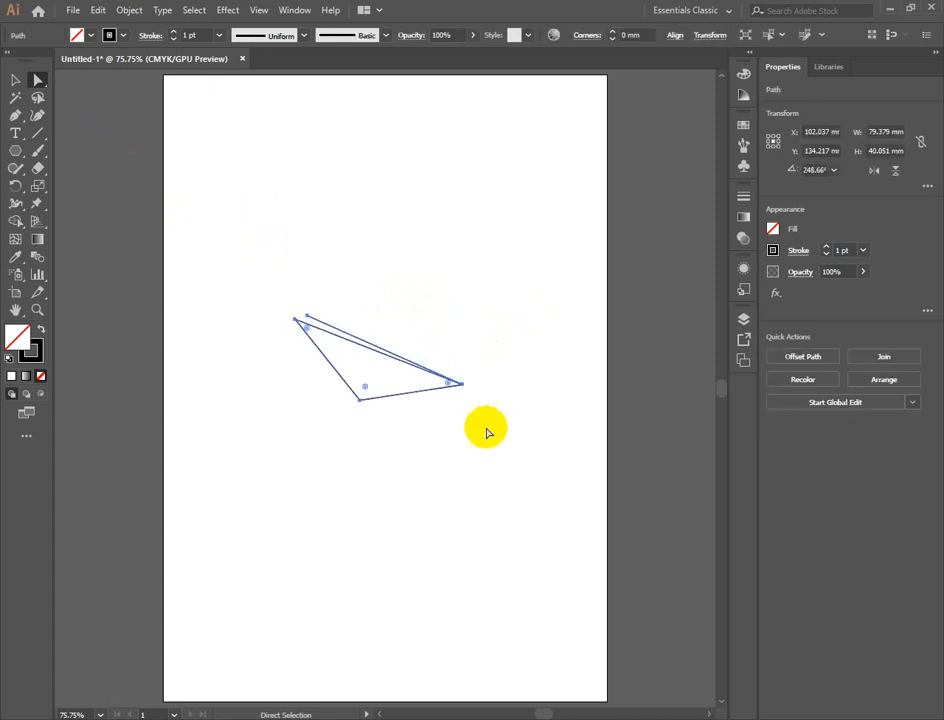
{"action": "left_click", "coordinate": [359, 400]}
{"action": "left_click_drag", "start_coordinate": [359, 400], "coordinate": [326, 569]}
{"action": "left_click", "coordinate": [495, 490]}
Step: Move one of the two overlapping open endpoints down into the lower part of the triangle's interior, and deselect the path
{"action": "left_click", "coordinate": [342, 337]}
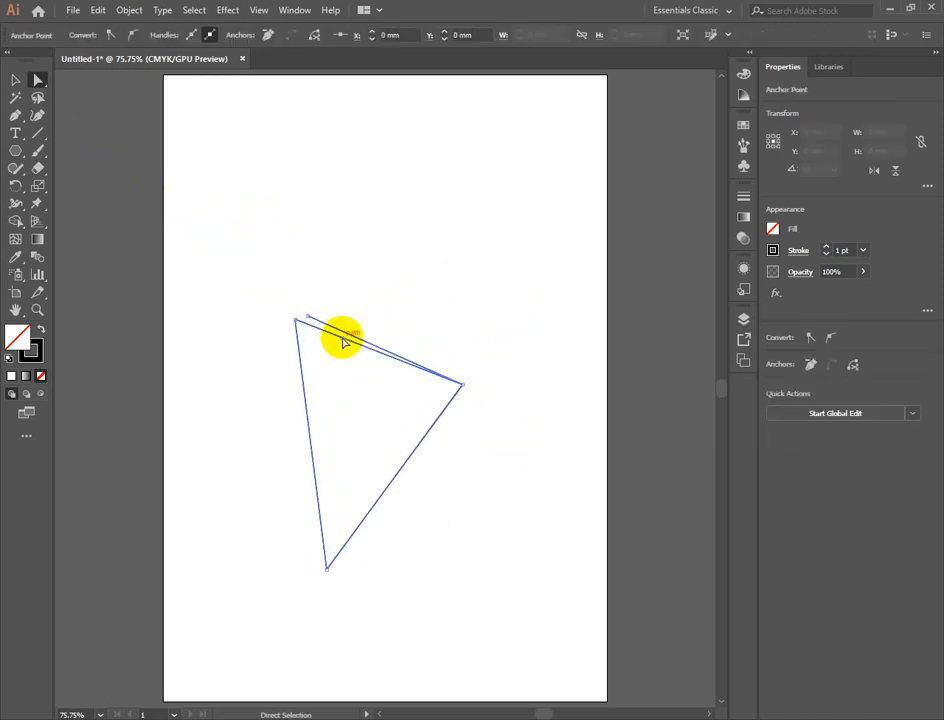
{"action": "left_click", "coordinate": [366, 296]}
{"action": "left_click", "coordinate": [331, 330]}
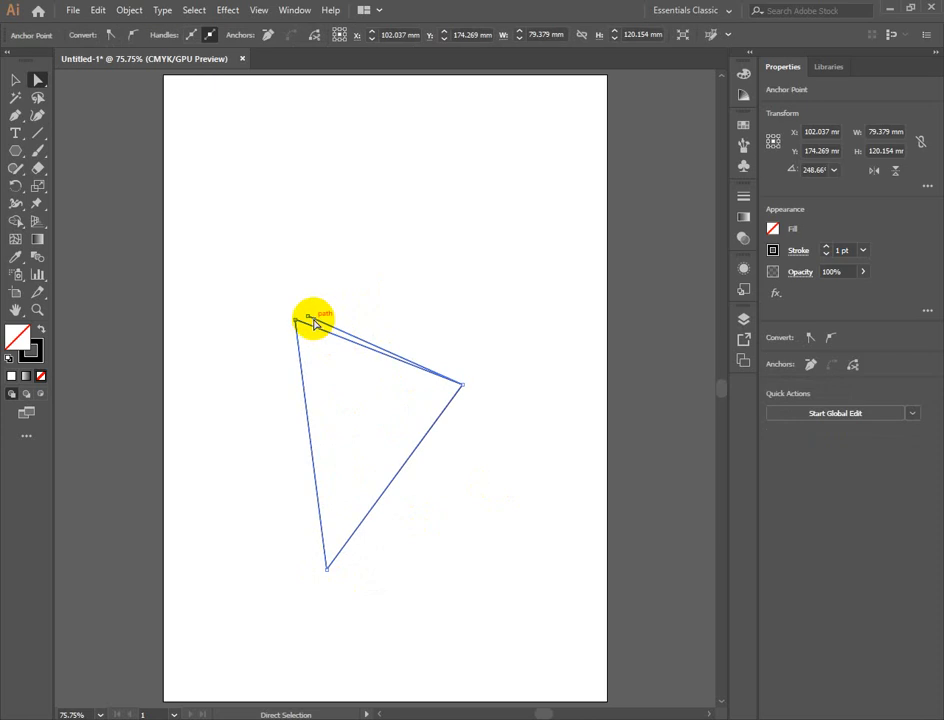
{"action": "left_click_drag", "start_coordinate": [309, 320], "coordinate": [348, 461]}
{"action": "left_click", "coordinate": [405, 276]}
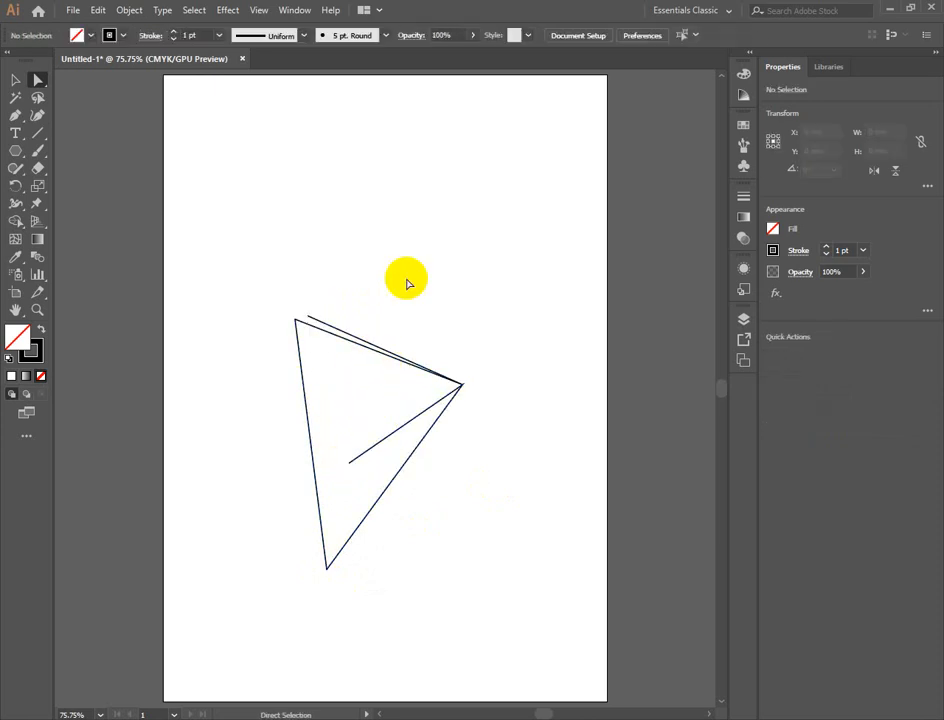
Step: Move the other open endpoint inside the triangle, and pull the lower inner endpoint outside to about X 150.4 mm, Y 244.1 mm
{"action": "left_click_drag", "start_coordinate": [309, 317], "coordinate": [339, 398]}
{"action": "left_click", "coordinate": [546, 241]}
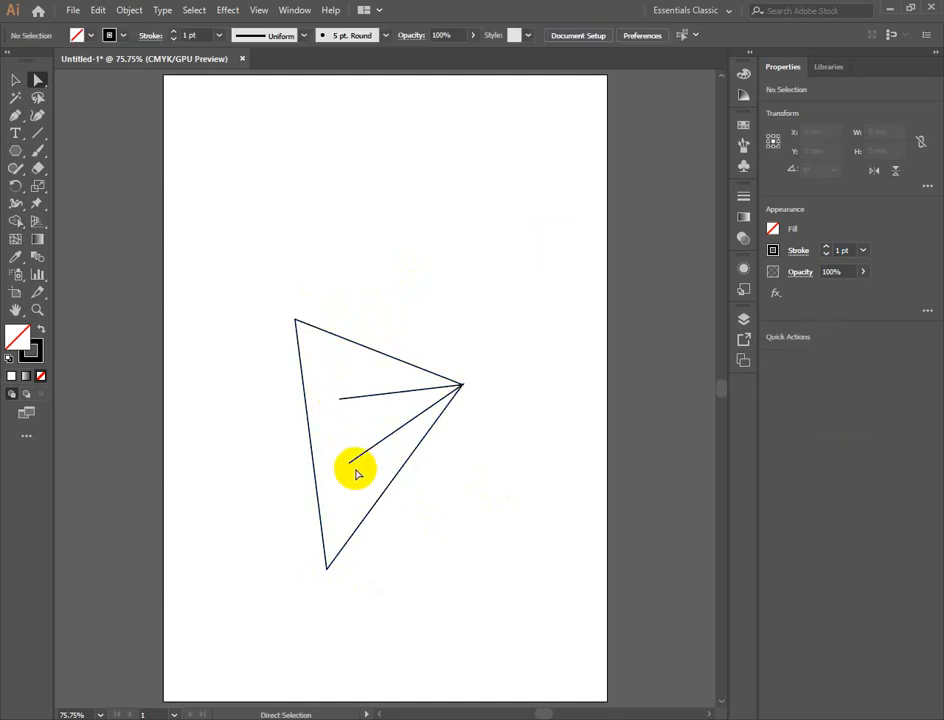
{"action": "left_click_drag", "start_coordinate": [350, 463], "coordinate": [482, 591]}
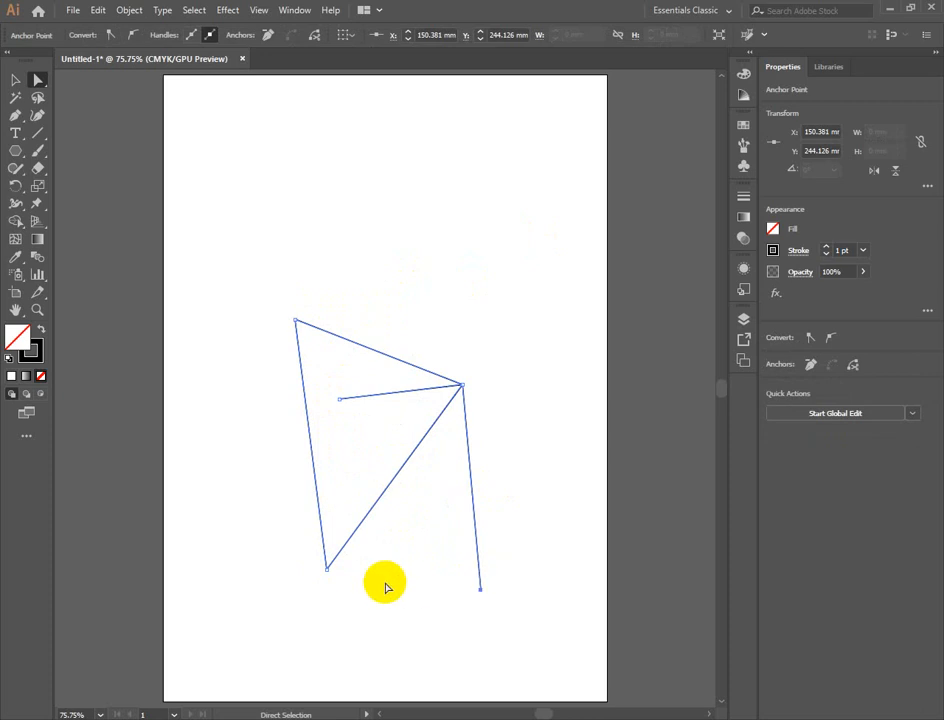
{"action": "left_click", "coordinate": [423, 575]}
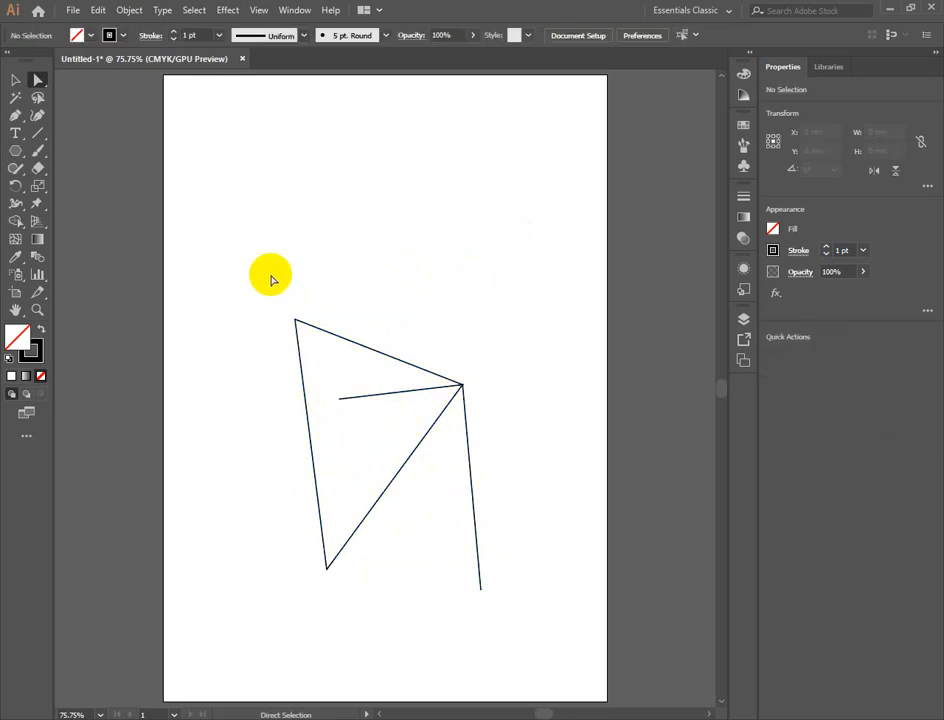
Step: Select the entire reshaped path with the Selection tool and delete it
{"action": "left_click", "coordinate": [16, 79]}
{"action": "left_click_drag", "start_coordinate": [240, 199], "coordinate": [520, 557]}
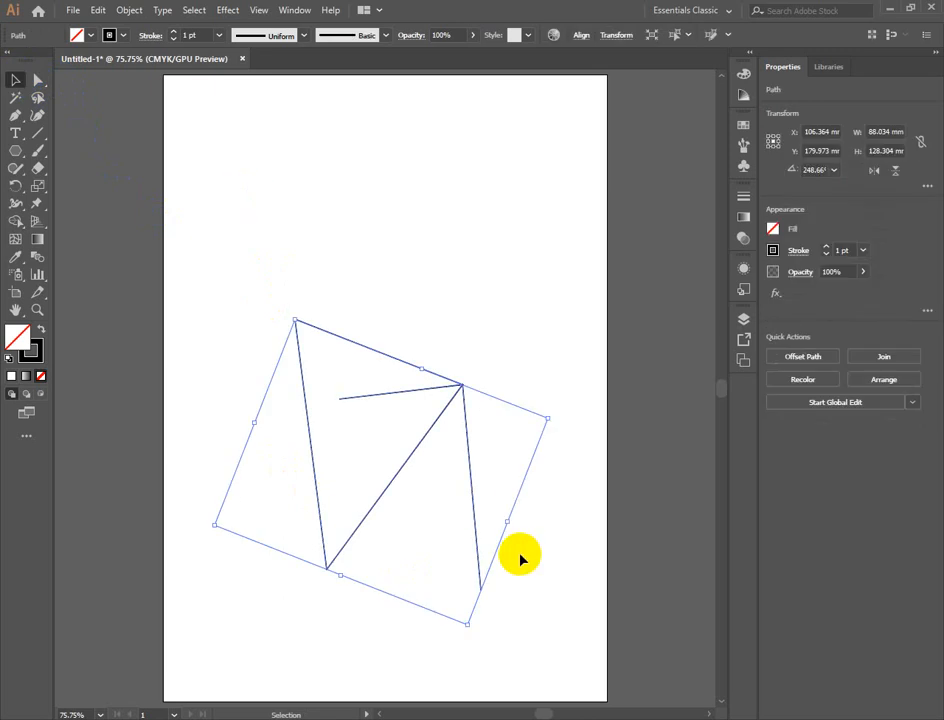
{"action": "key", "text": "Delete"}
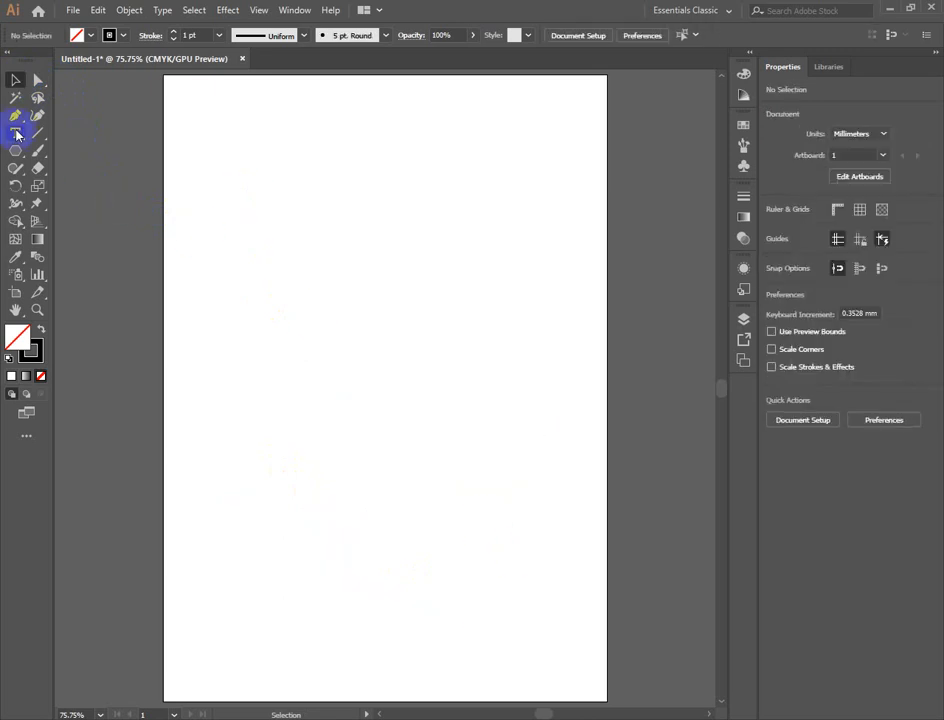
Step: Draw a closed, irregular straight-sided outline of 16 anchor points across the artboard with the Pen tool
{"action": "left_click", "coordinate": [16, 117]}
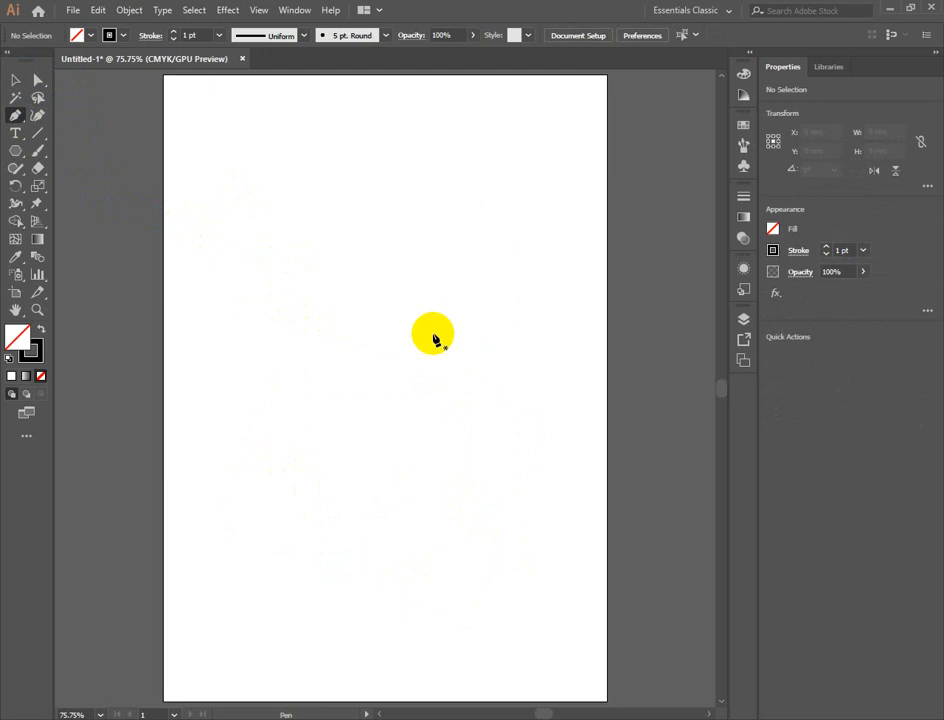
{"action": "left_click", "coordinate": [271, 269]}
{"action": "left_click", "coordinate": [451, 213]}
{"action": "left_click", "coordinate": [527, 405]}
{"action": "left_click", "coordinate": [418, 482]}
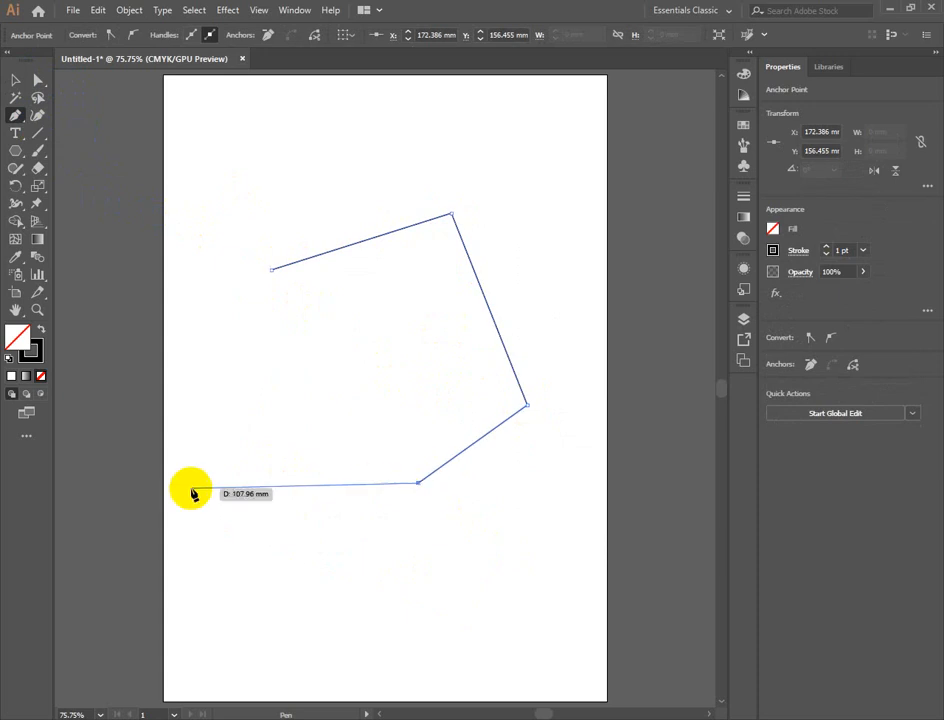
{"action": "left_click", "coordinate": [191, 488]}
{"action": "left_click", "coordinate": [253, 370]}
{"action": "left_click", "coordinate": [452, 387]}
{"action": "left_click", "coordinate": [365, 460]}
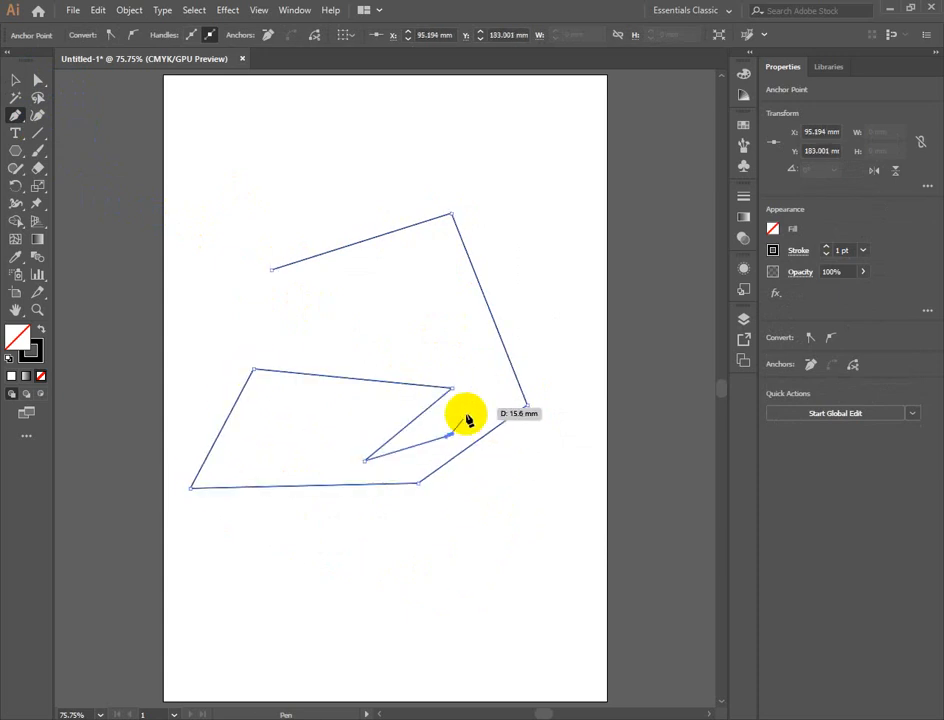
{"action": "left_click", "coordinate": [449, 436]}
{"action": "left_click", "coordinate": [485, 378]}
{"action": "left_click", "coordinate": [427, 306]}
{"action": "left_click", "coordinate": [362, 301]}
{"action": "left_click", "coordinate": [289, 334]}
{"action": "left_click", "coordinate": [222, 312]}
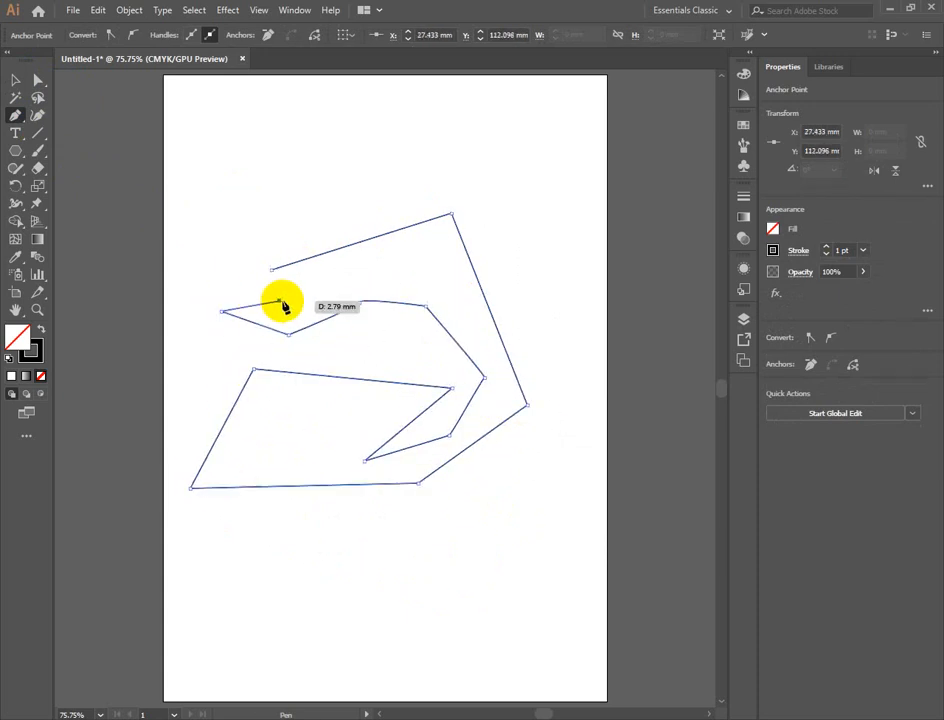
{"action": "left_click", "coordinate": [280, 300]}
{"action": "left_click", "coordinate": [332, 275]}
{"action": "left_click", "coordinate": [271, 269]}
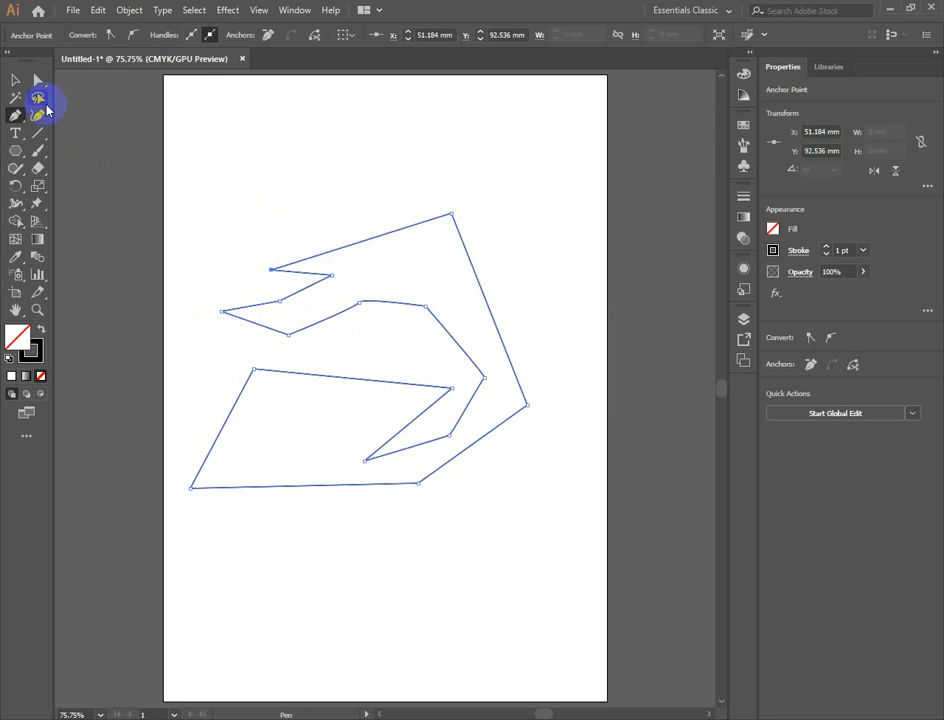
Step: Select the whole irregular Pen-drawn outline with the Selection tool and delete it
{"action": "left_click", "coordinate": [13, 79]}
{"action": "left_click", "coordinate": [222, 164]}
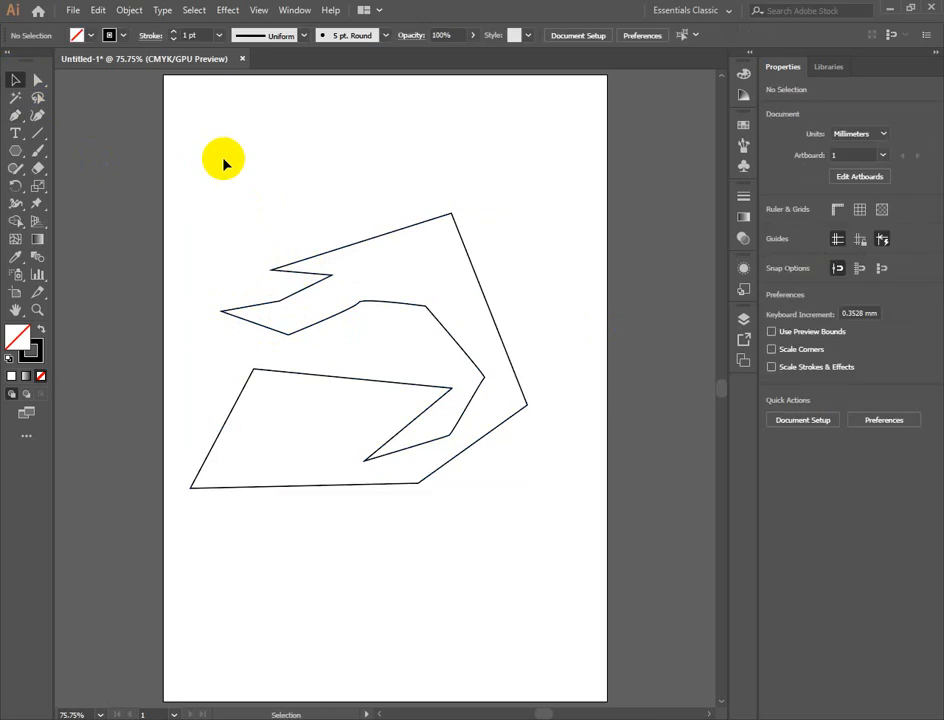
{"action": "left_click", "coordinate": [436, 438]}
{"action": "key", "text": "Delete"}
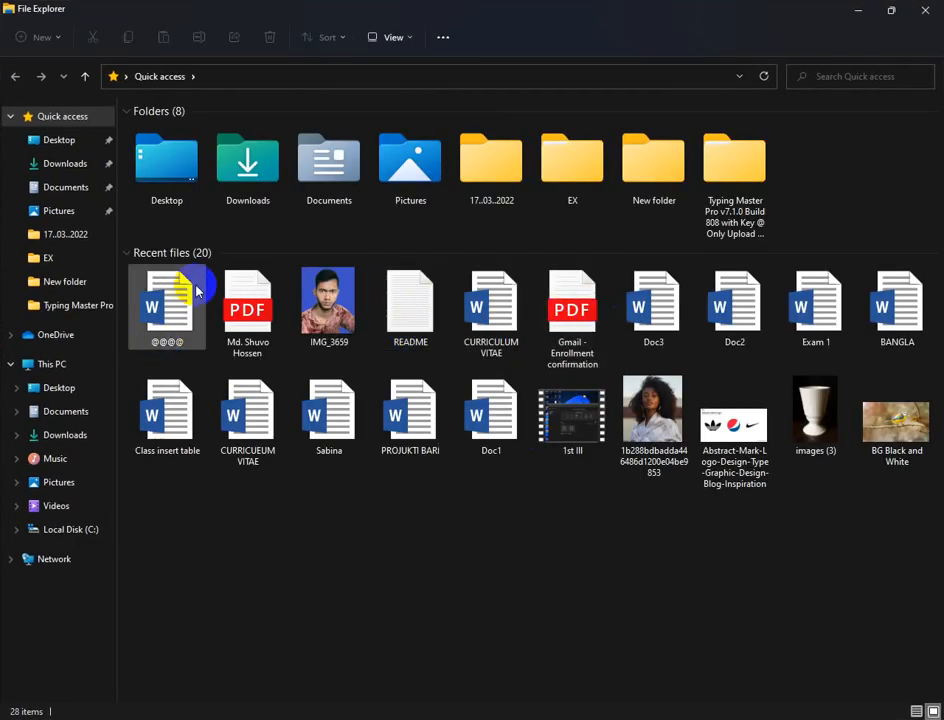
Step: Look through the image files in File Explorer's Downloads folder and close the window
{"action": "left_click", "coordinate": [74, 164]}
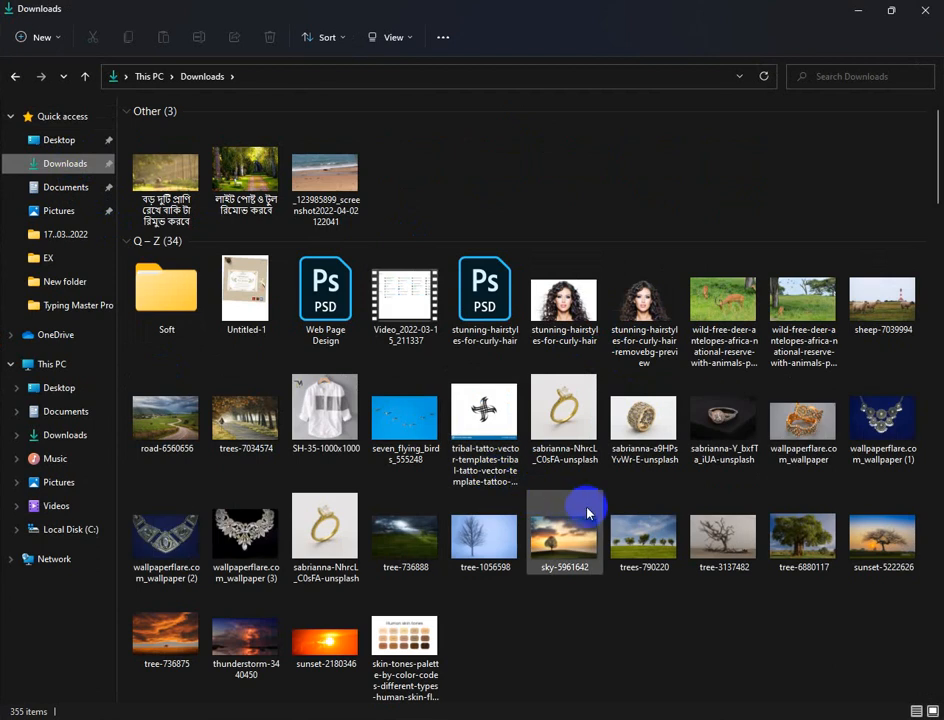
{"action": "scroll", "coordinate": [588, 510], "scroll_direction": "down", "scroll_amount": 3}
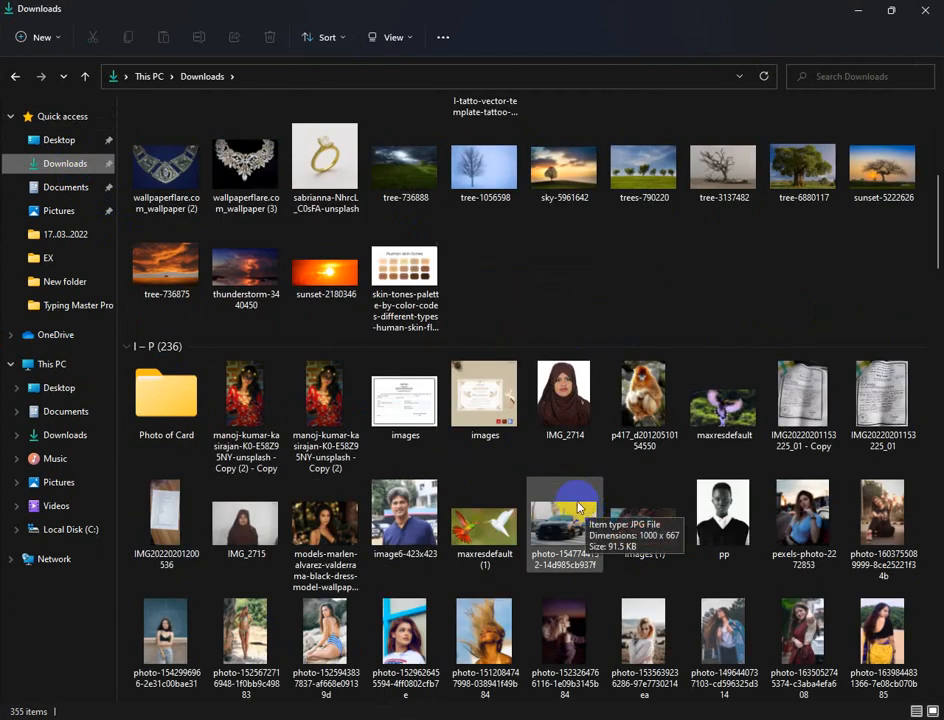
{"action": "scroll", "coordinate": [143, 520], "scroll_direction": "down", "scroll_amount": 7}
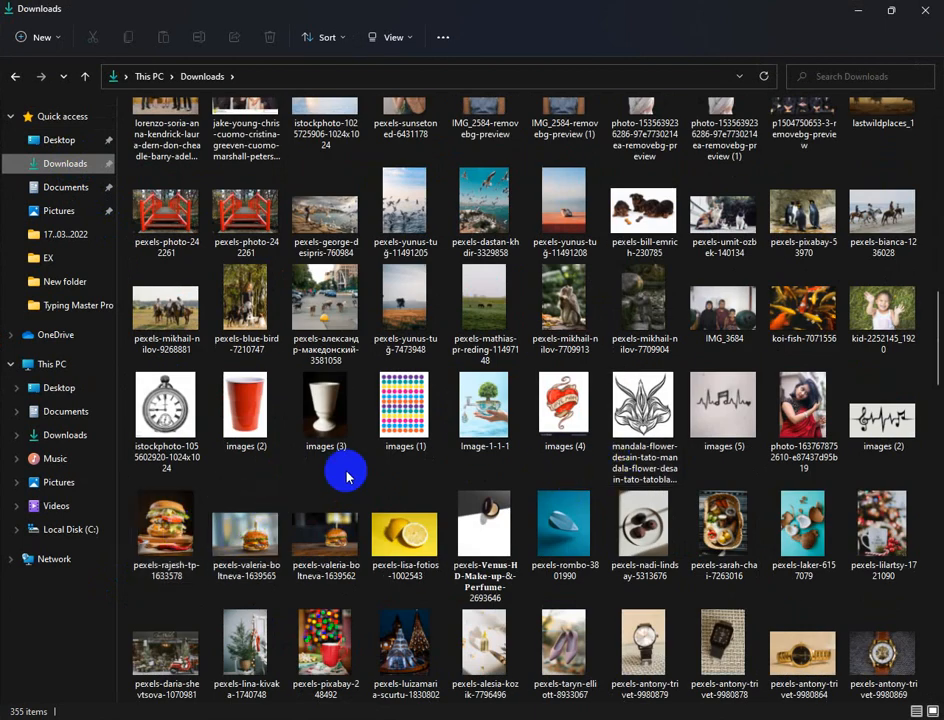
{"action": "scroll", "coordinate": [712, 430], "scroll_direction": "down", "scroll_amount": 4}
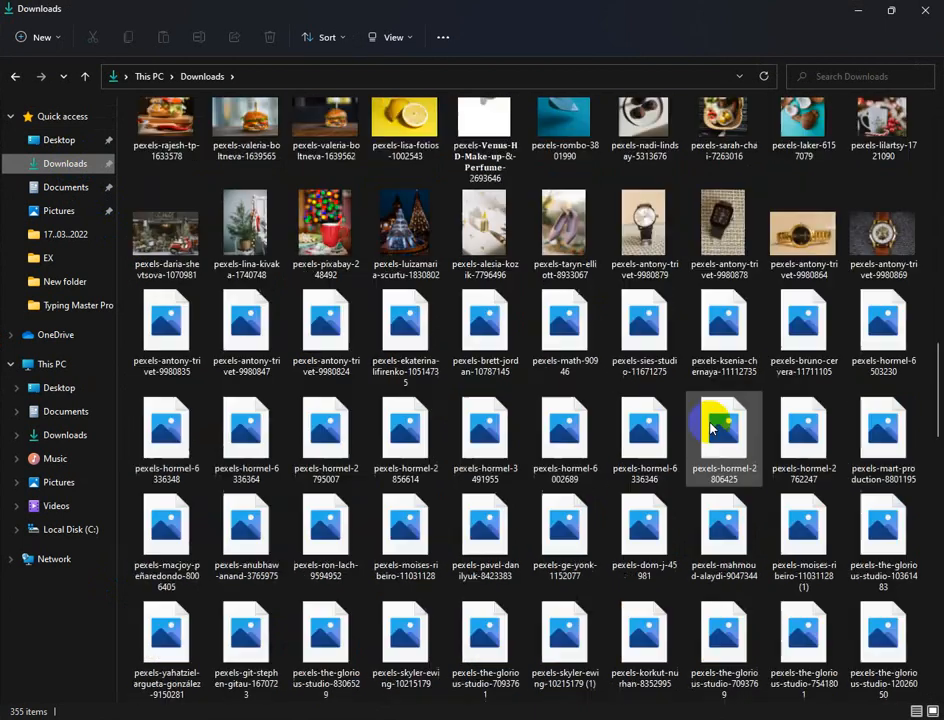
{"action": "scroll", "coordinate": [712, 430], "scroll_direction": "down", "scroll_amount": 10}
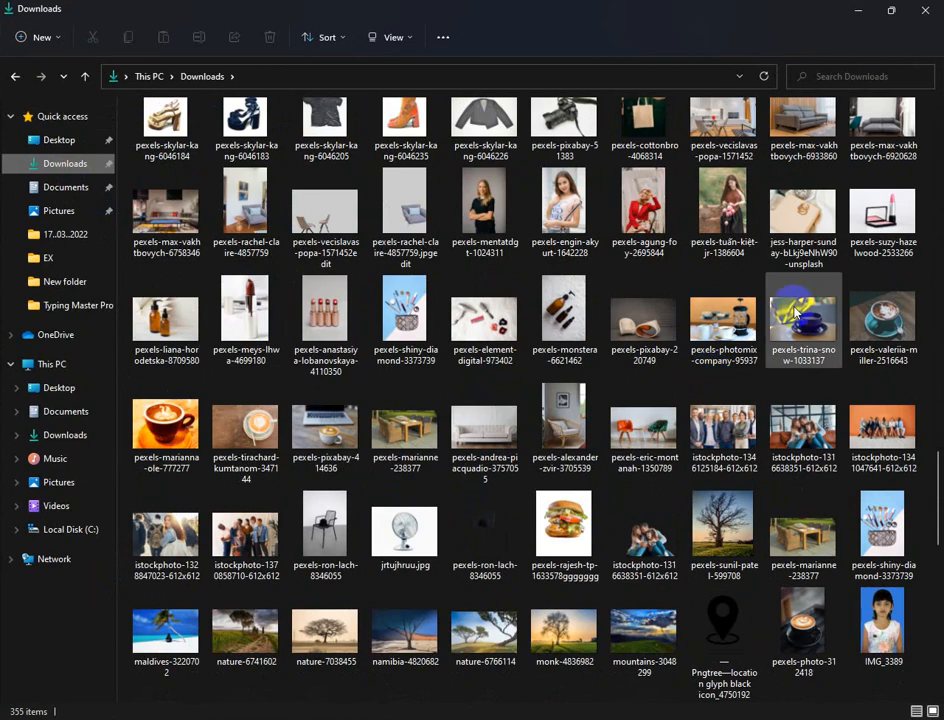
{"action": "left_click", "coordinate": [926, 14]}
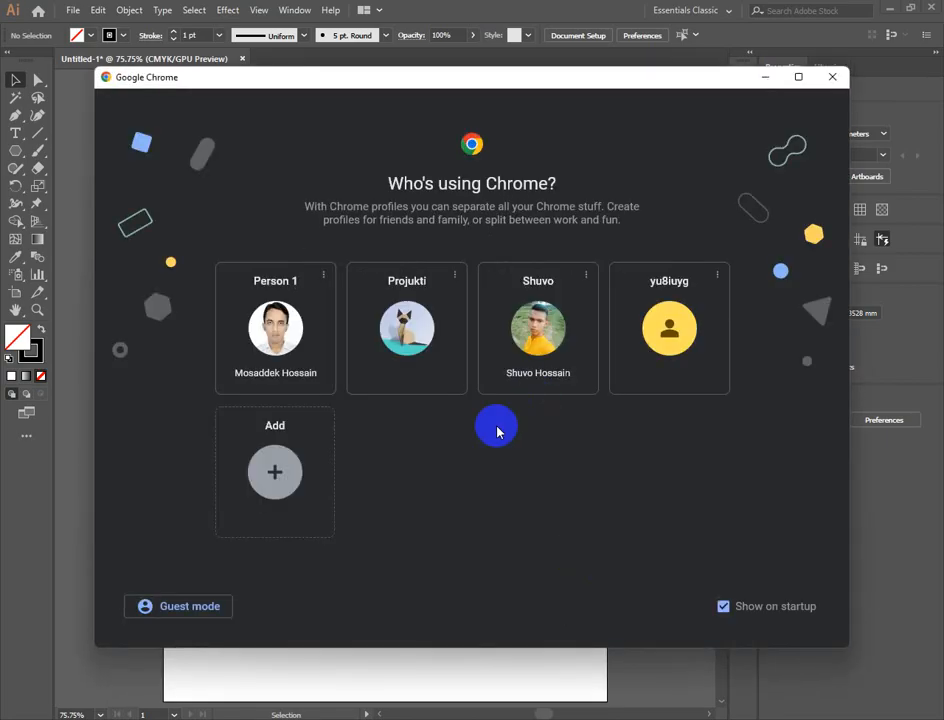
Step: Switch to Google Chrome with the Projukti profile, search Google for "logo", and preview the first image result
{"action": "left_click", "coordinate": [424, 320]}
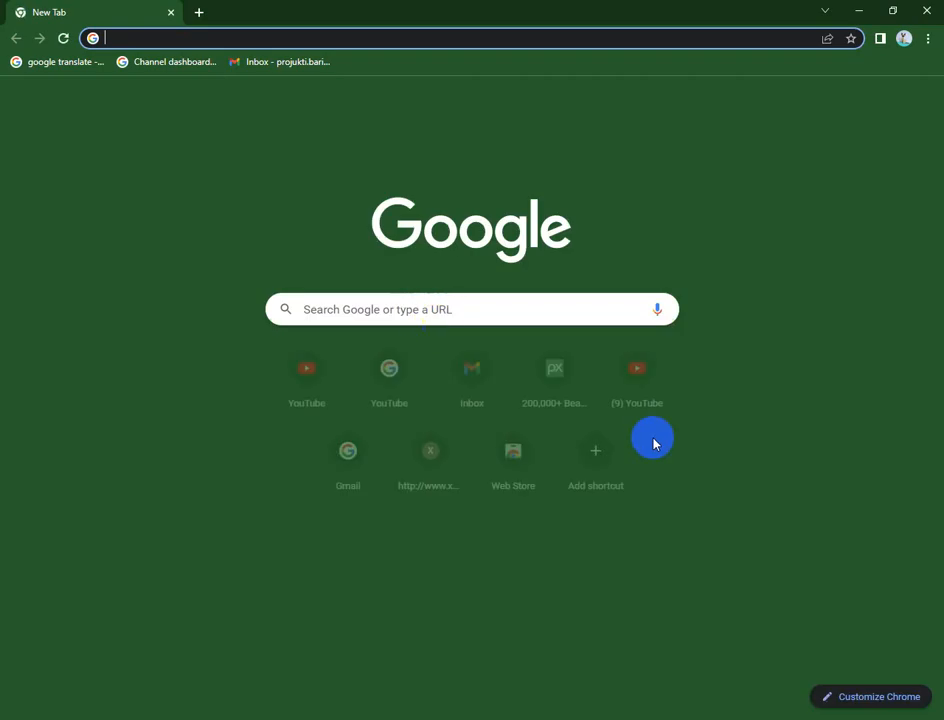
{"action": "left_click", "coordinate": [481, 314]}
{"action": "type", "text": "logo"}
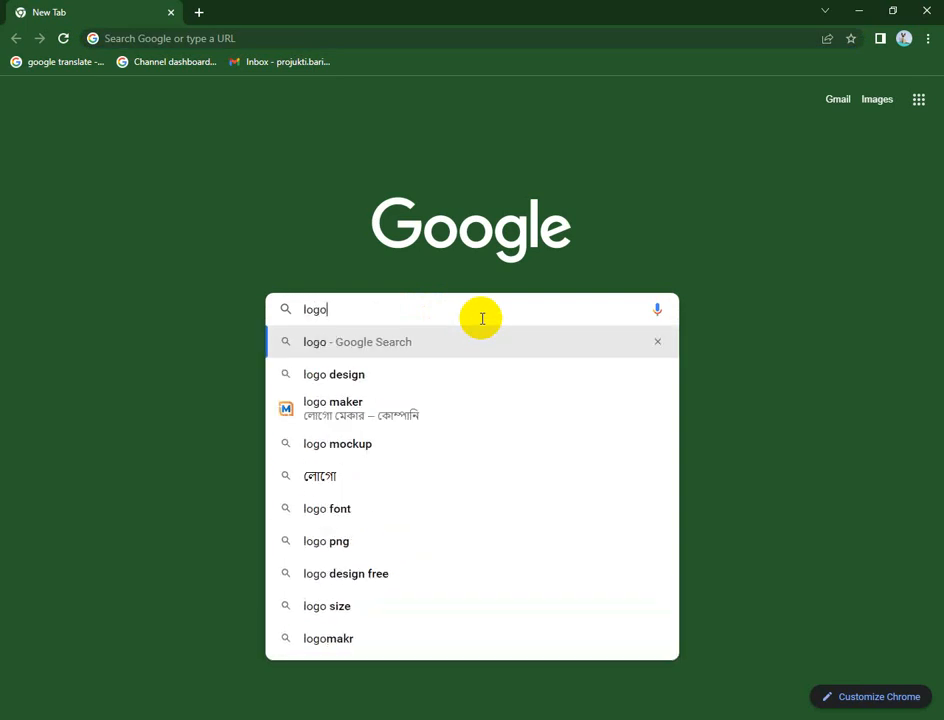
{"action": "key", "text": "Return"}
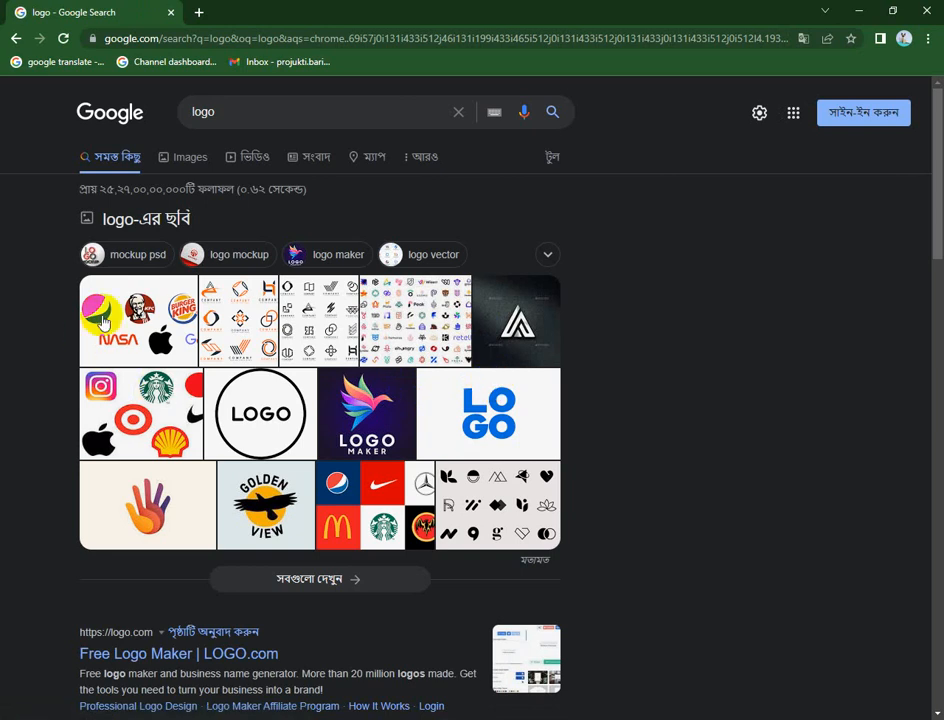
{"action": "left_click", "coordinate": [132, 318]}
Step: Open the previewed image's 99designs source article, look over its example logos, and close the article to return to the search results
{"action": "left_click", "coordinate": [706, 332]}
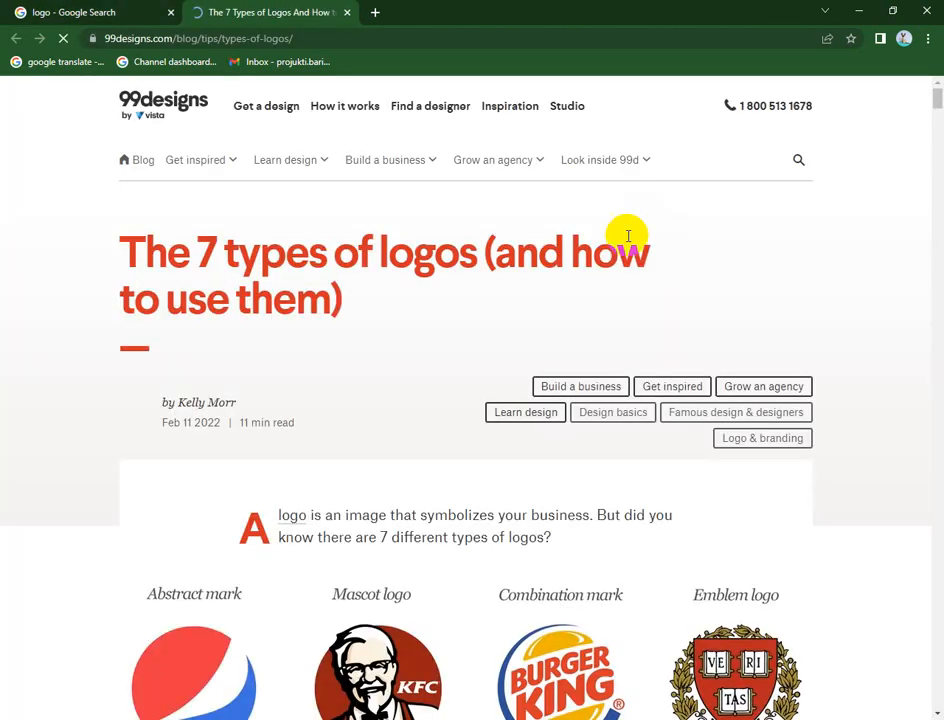
{"action": "scroll", "coordinate": [409, 444], "scroll_direction": "down", "scroll_amount": 6}
{"action": "scroll", "coordinate": [404, 446], "scroll_direction": "up", "scroll_amount": 4}
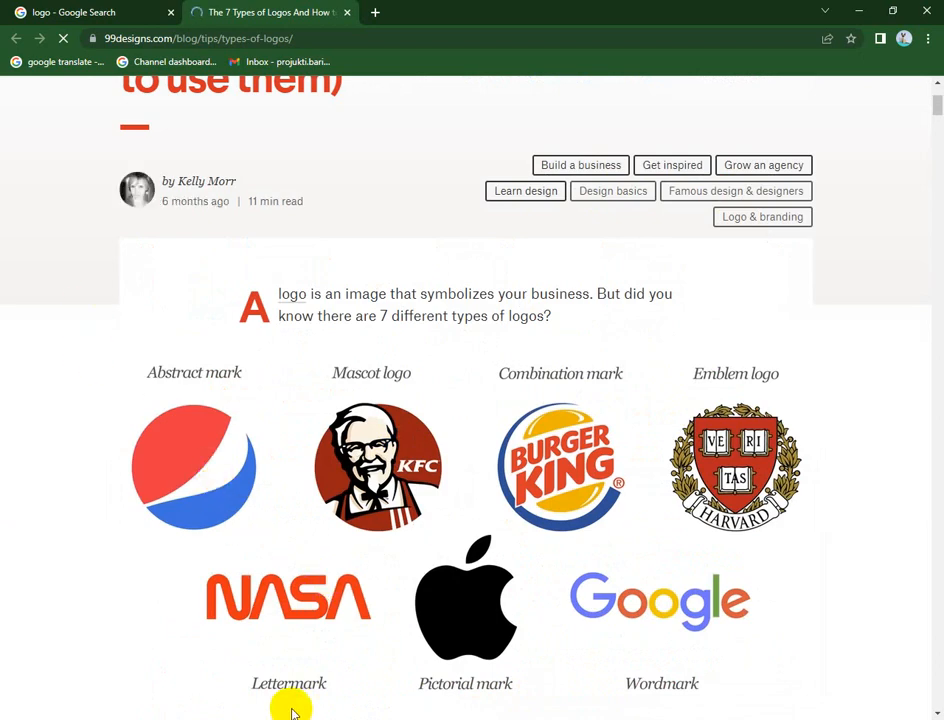
{"action": "left_click", "coordinate": [16, 40]}
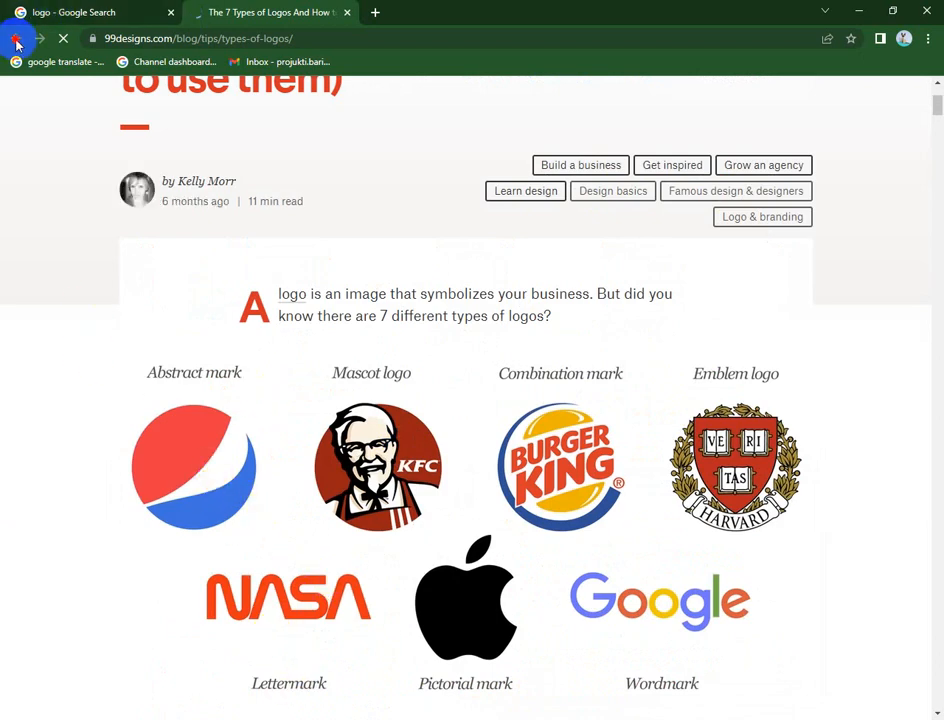
{"action": "left_click", "coordinate": [75, 12]}
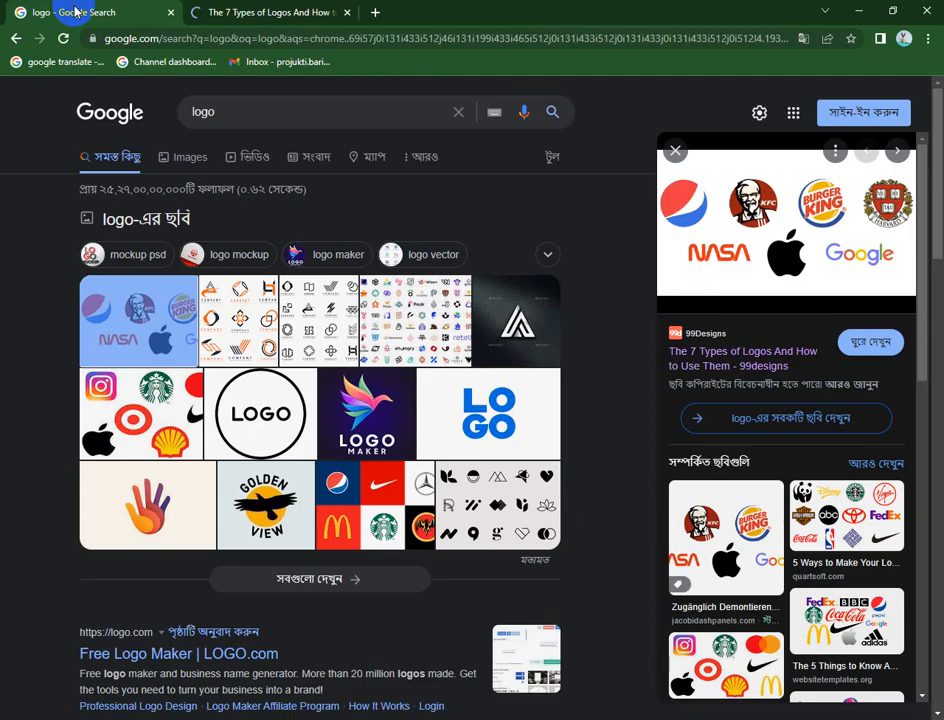
{"action": "key", "text": "ctrl+w"}
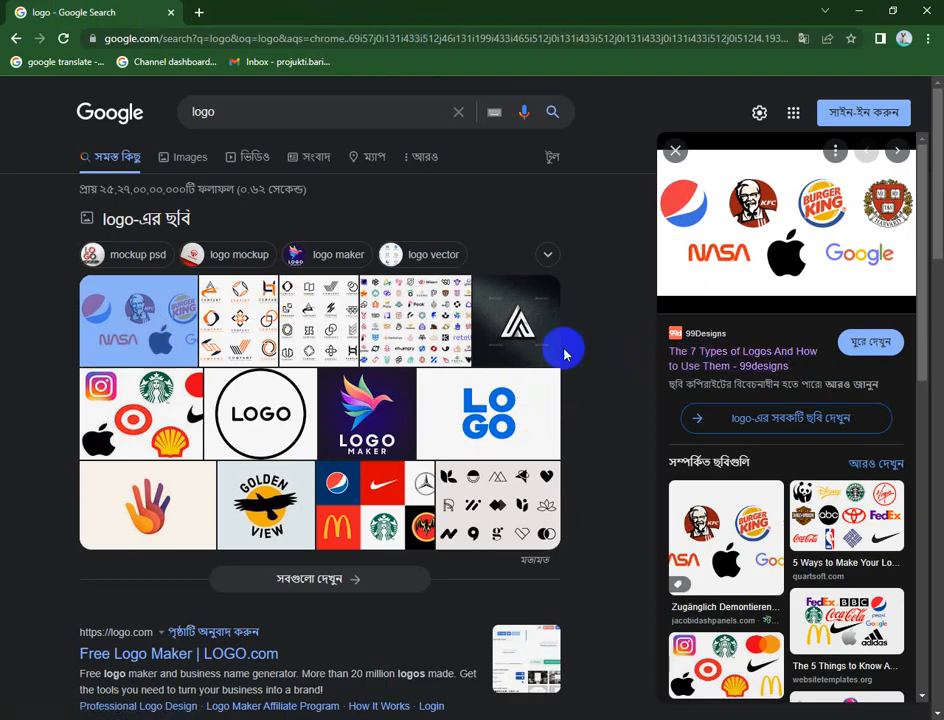
Step: Save the previewed brand-logos image to the Downloads folder as featured.avif and show the downloaded file in its folder
{"action": "right_click", "coordinate": [697, 215]}
{"action": "left_click", "coordinate": [746, 362]}
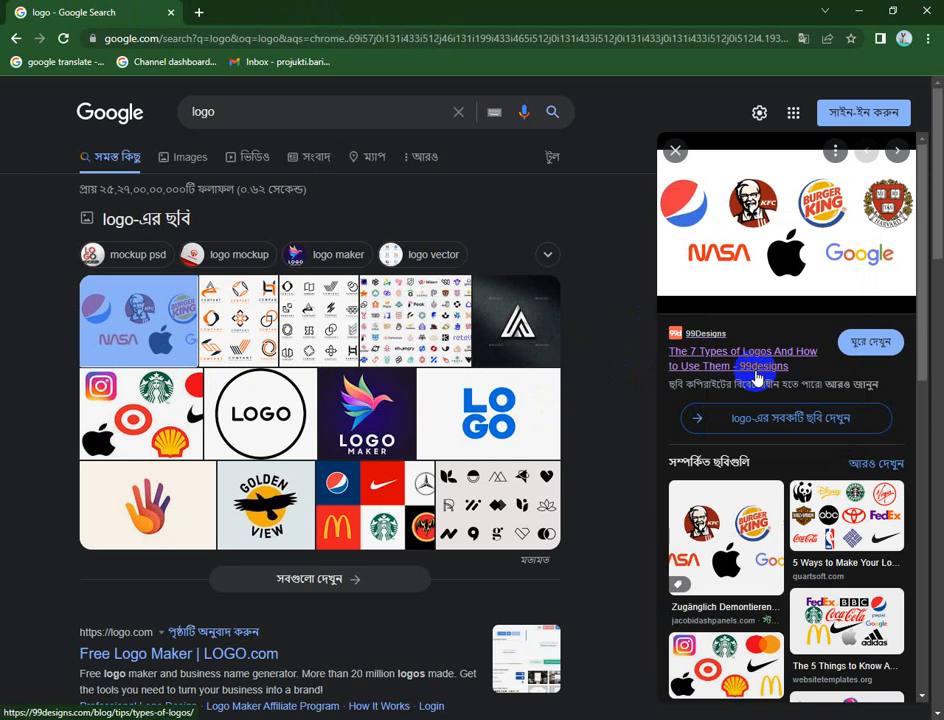
{"action": "left_click", "coordinate": [354, 361]}
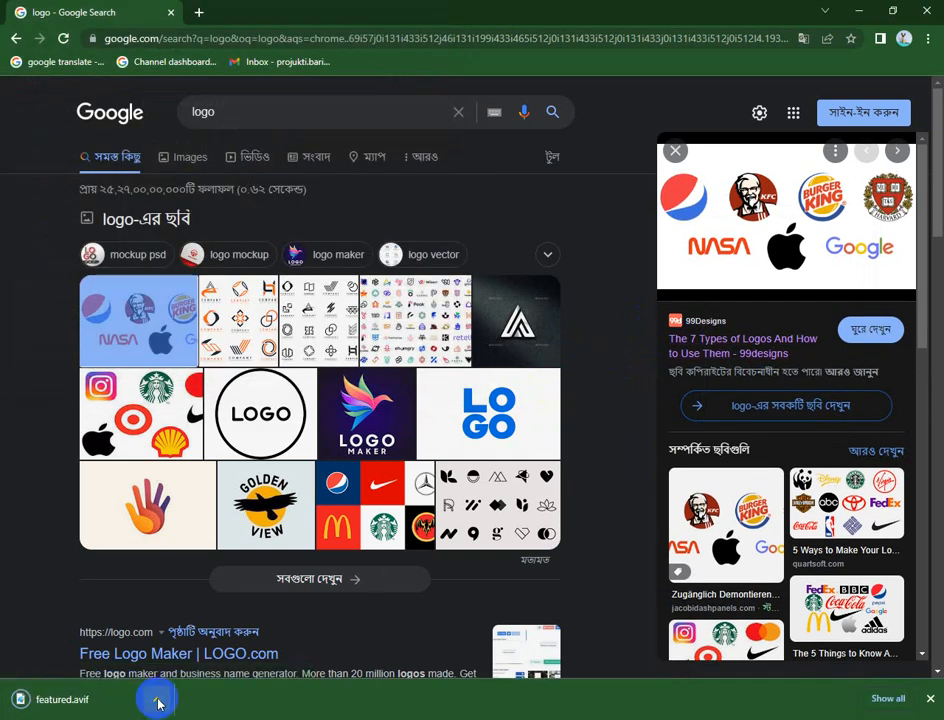
{"action": "left_click", "coordinate": [157, 703]}
{"action": "left_click", "coordinate": [192, 645]}
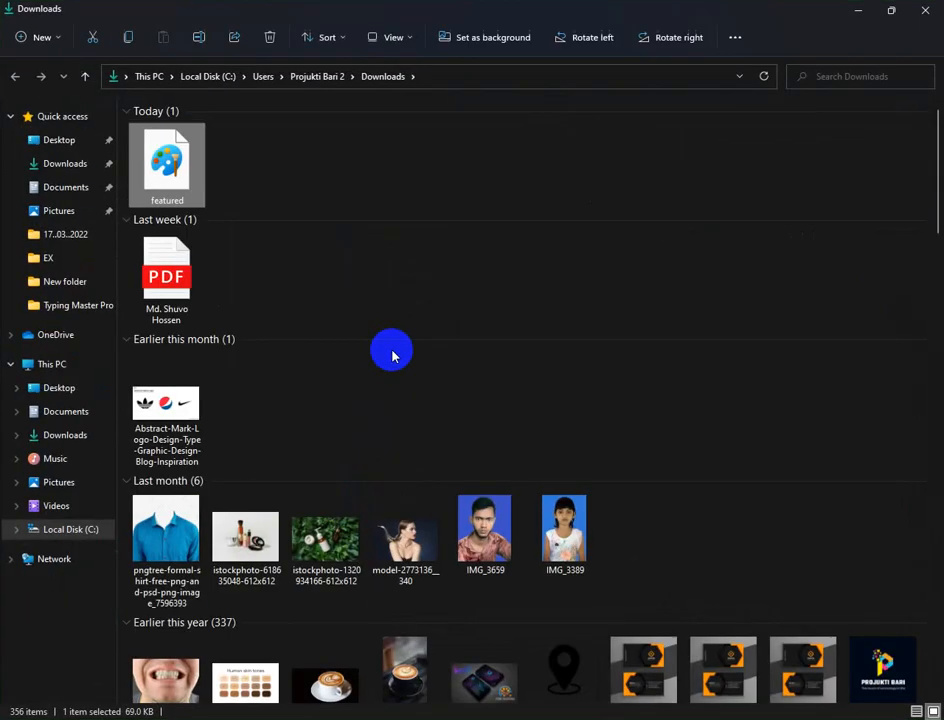
Step: Try to open the downloaded featured file with Adobe Photoshop 2020
{"action": "left_click", "coordinate": [278, 150]}
{"action": "left_click", "coordinate": [175, 153]}
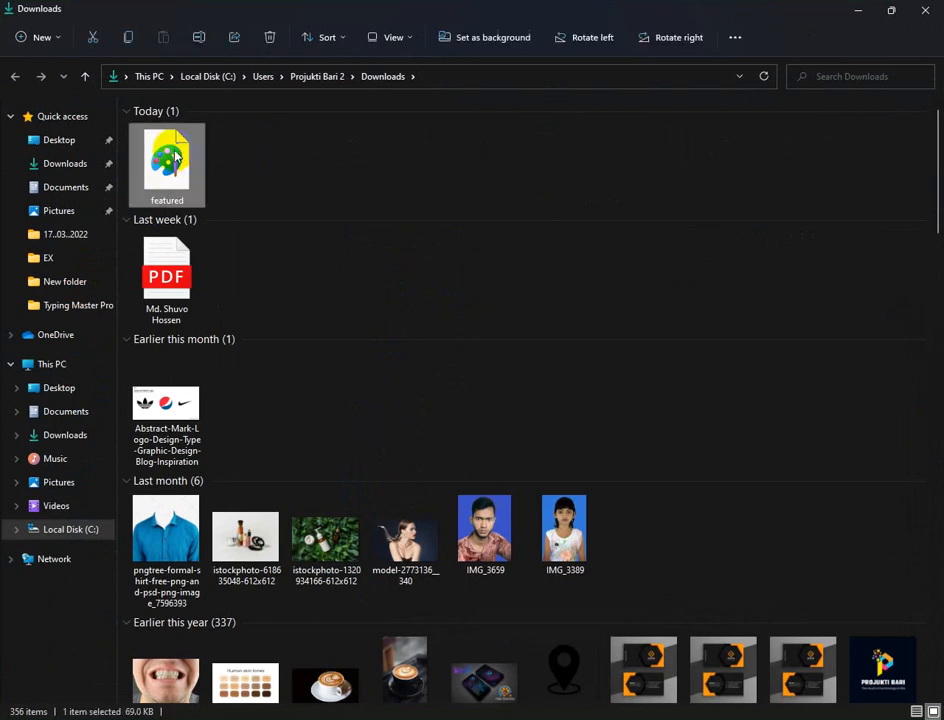
{"action": "right_click", "coordinate": [176, 153]}
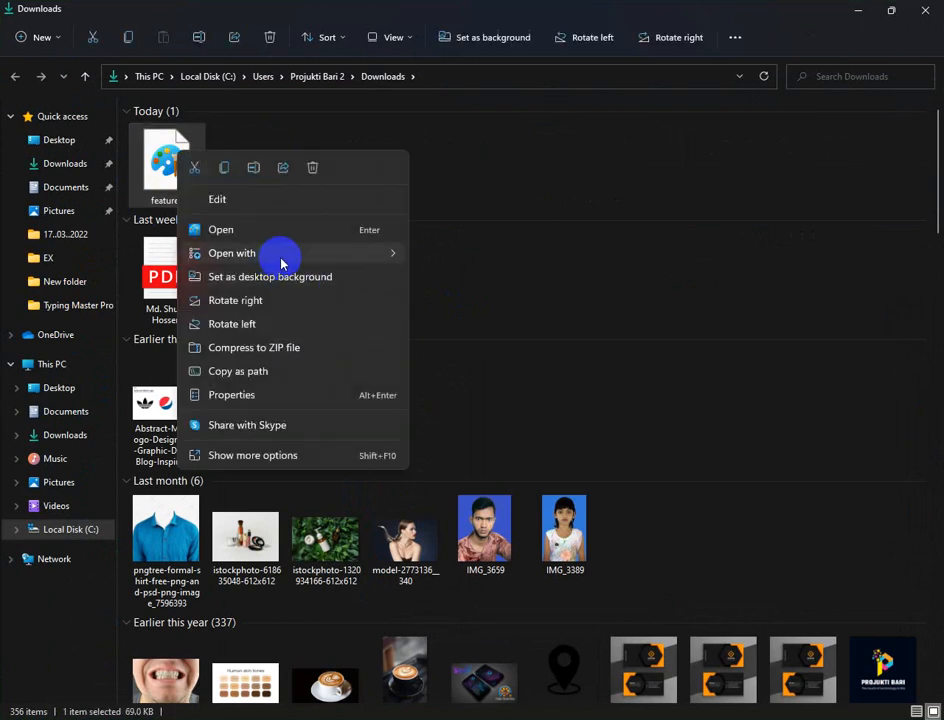
{"action": "mouse_move", "coordinate": [326, 250]}
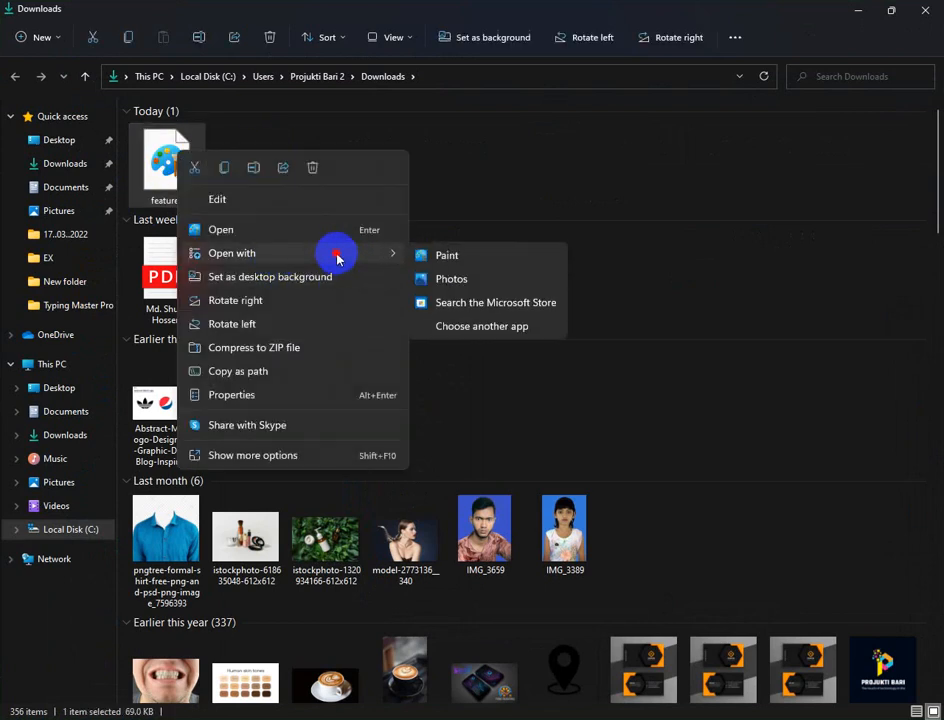
{"action": "left_click", "coordinate": [479, 329]}
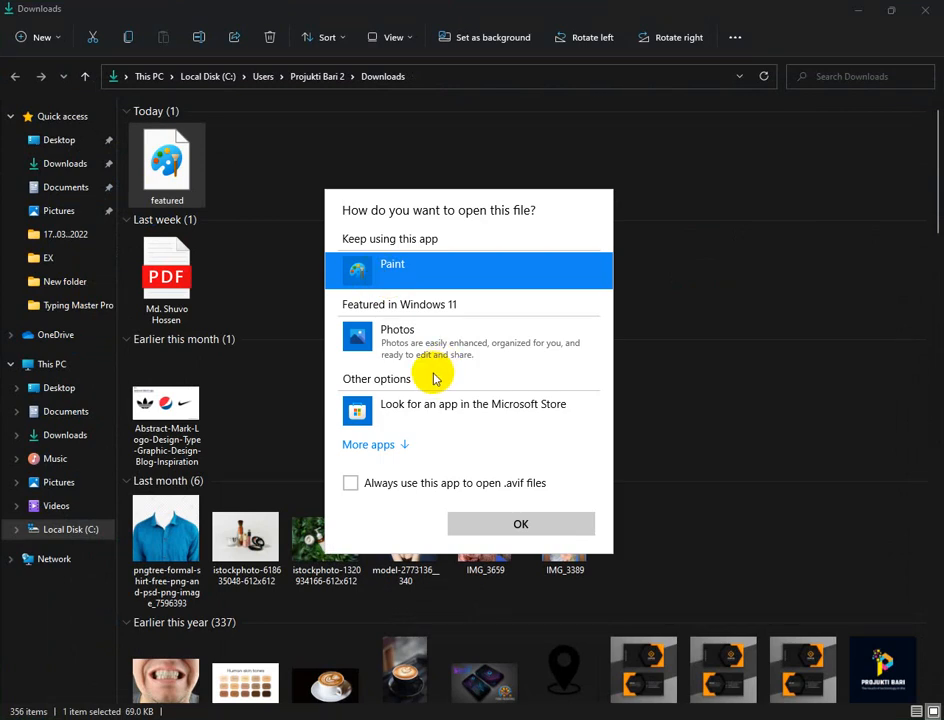
{"action": "left_click", "coordinate": [379, 446]}
{"action": "scroll", "coordinate": [440, 420], "scroll_direction": "down", "scroll_amount": 5}
{"action": "scroll", "coordinate": [420, 390], "scroll_direction": "up", "scroll_amount": 3}
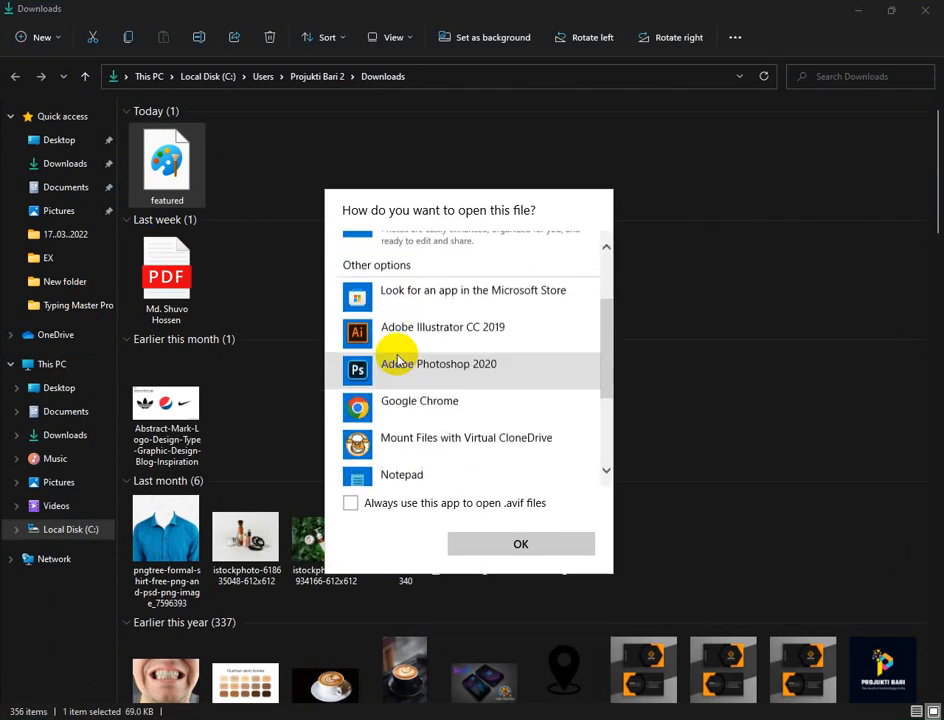
{"action": "scroll", "coordinate": [400, 400], "scroll_direction": "up", "scroll_amount": 1}
{"action": "left_click", "coordinate": [400, 434]}
{"action": "left_click", "coordinate": [490, 540]}
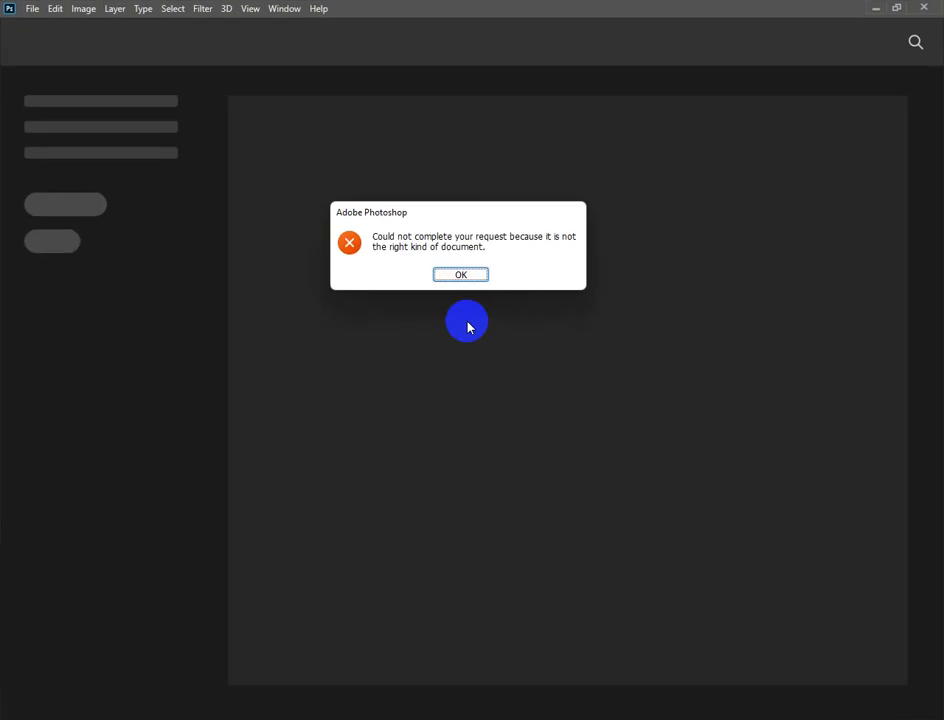
{"action": "left_click", "coordinate": [460, 274]}
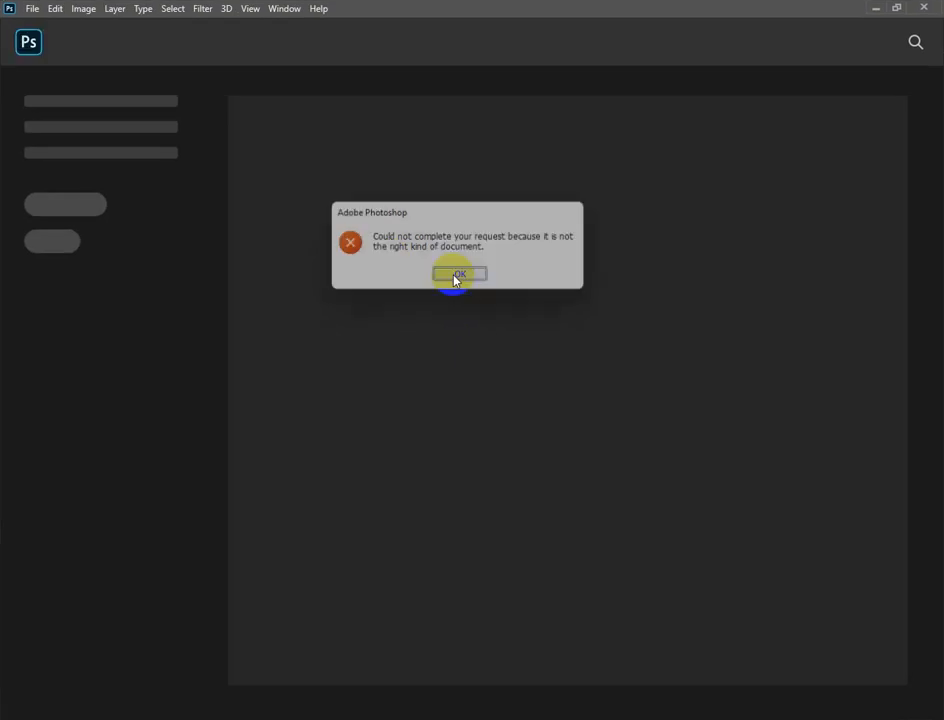
Step: Leave Photoshop and open the jacket photo pexels-skylar-kang-6046226 from the Downloads folder with Adobe Illustrator CC 2019
{"action": "mouse_move", "coordinate": [569, 715]}
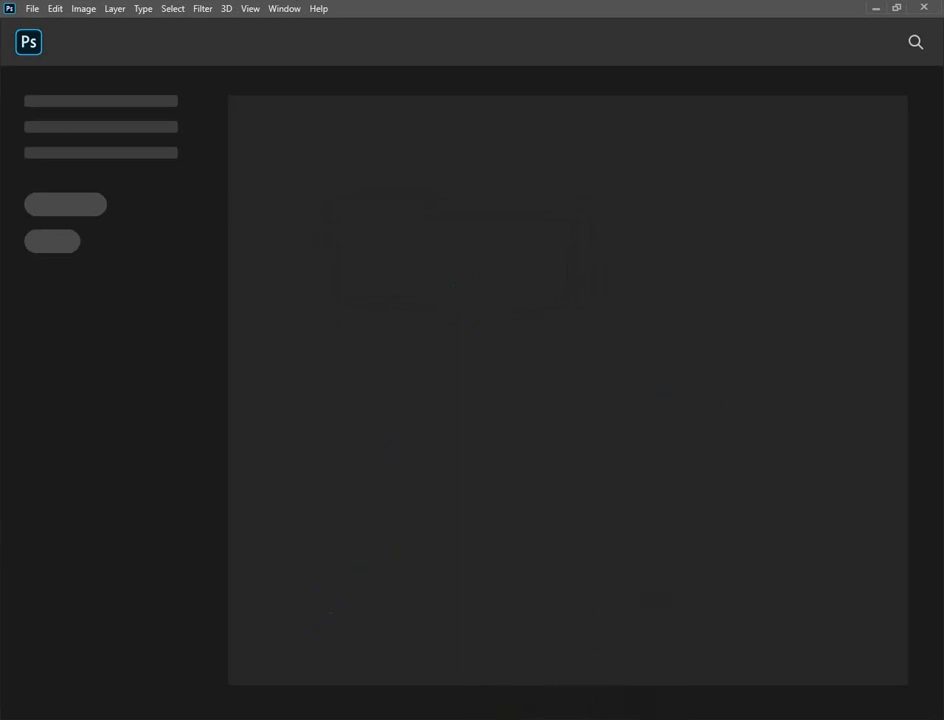
{"action": "left_click", "coordinate": [874, 9]}
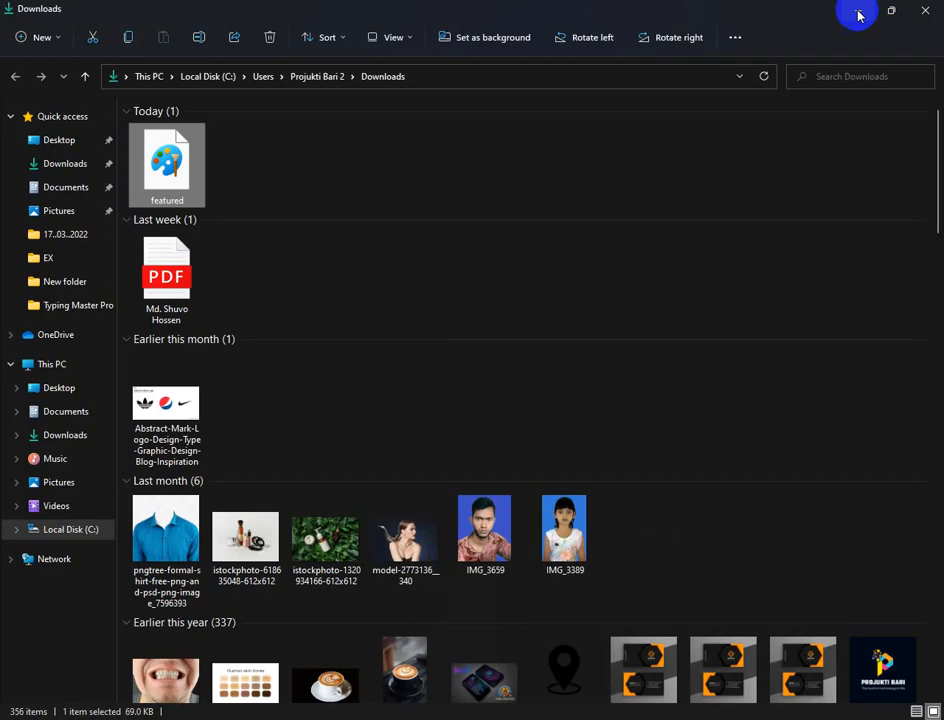
{"action": "left_click", "coordinate": [253, 313]}
{"action": "scroll", "coordinate": [337, 413], "scroll_direction": "down", "scroll_amount": 5}
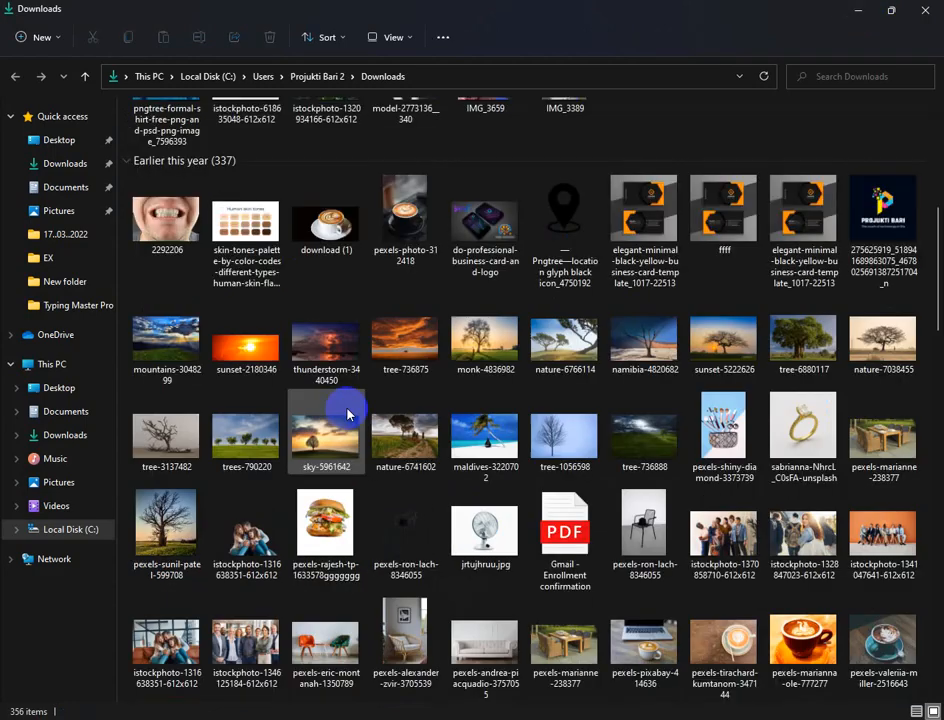
{"action": "scroll", "coordinate": [348, 413], "scroll_direction": "down", "scroll_amount": 4}
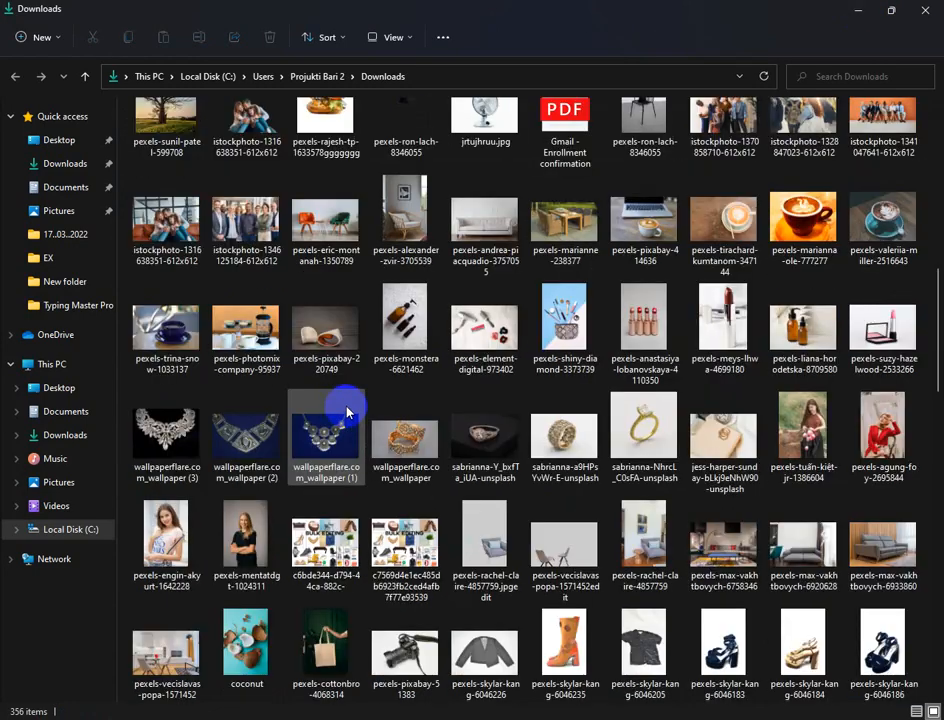
{"action": "left_click", "coordinate": [480, 680]}
{"action": "right_click", "coordinate": [478, 688]}
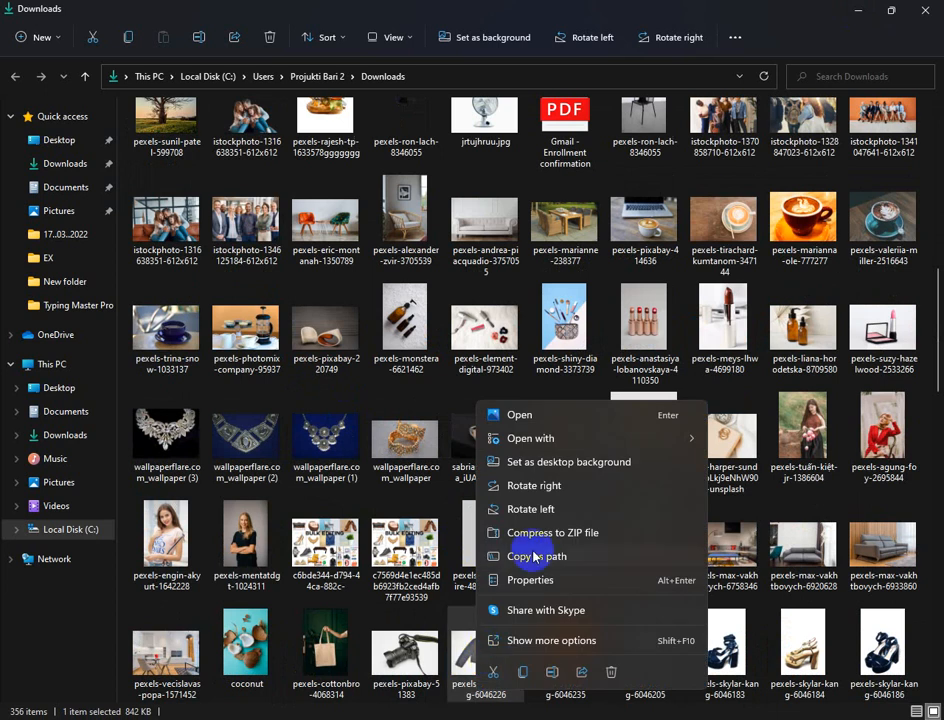
{"action": "mouse_move", "coordinate": [603, 438]}
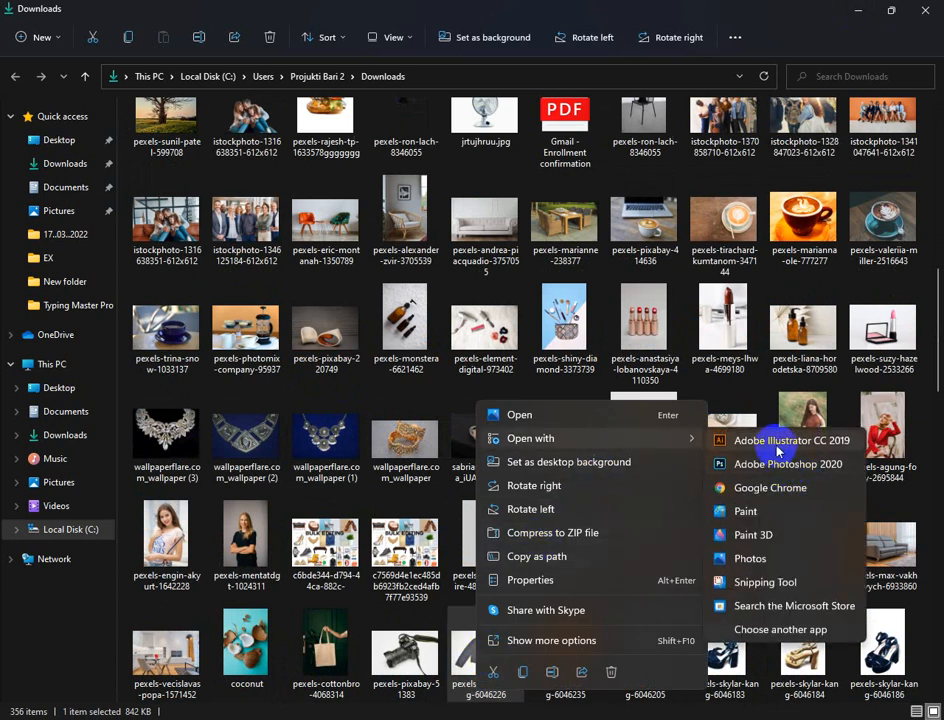
{"action": "left_click", "coordinate": [778, 452]}
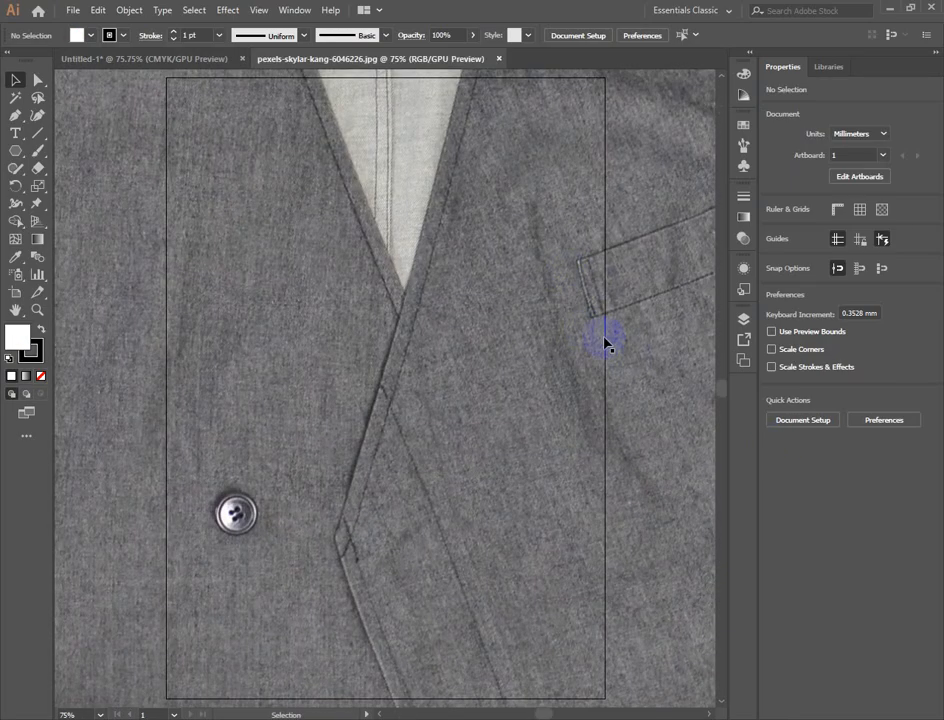
Step: Scale the oversized jacket photo down proportionally and bring it into the Untitled-1 document
{"action": "key", "text": "ctrl+minus"}
{"action": "key", "text": "ctrl+minus"}
{"action": "key", "text": "ctrl+minus"}
{"action": "key", "text": "ctrl+minus"}
{"action": "key", "text": "ctrl+minus"}
{"action": "key", "text": "ctrl+minus"}
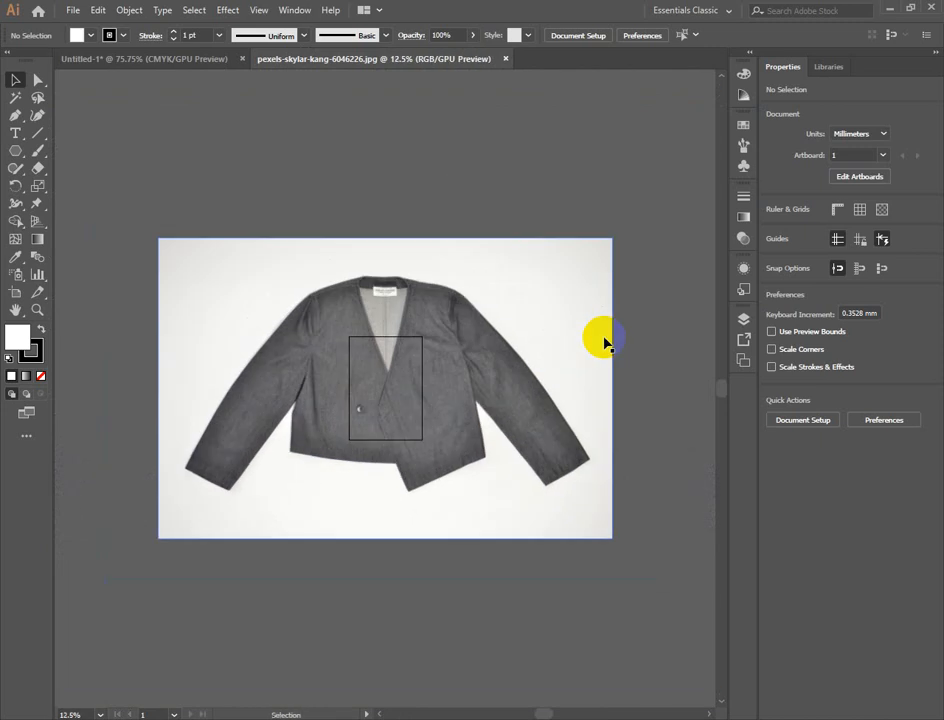
{"action": "left_click", "coordinate": [442, 327]}
{"action": "left_click_drag", "start_coordinate": [442, 327], "coordinate": [462, 323]}
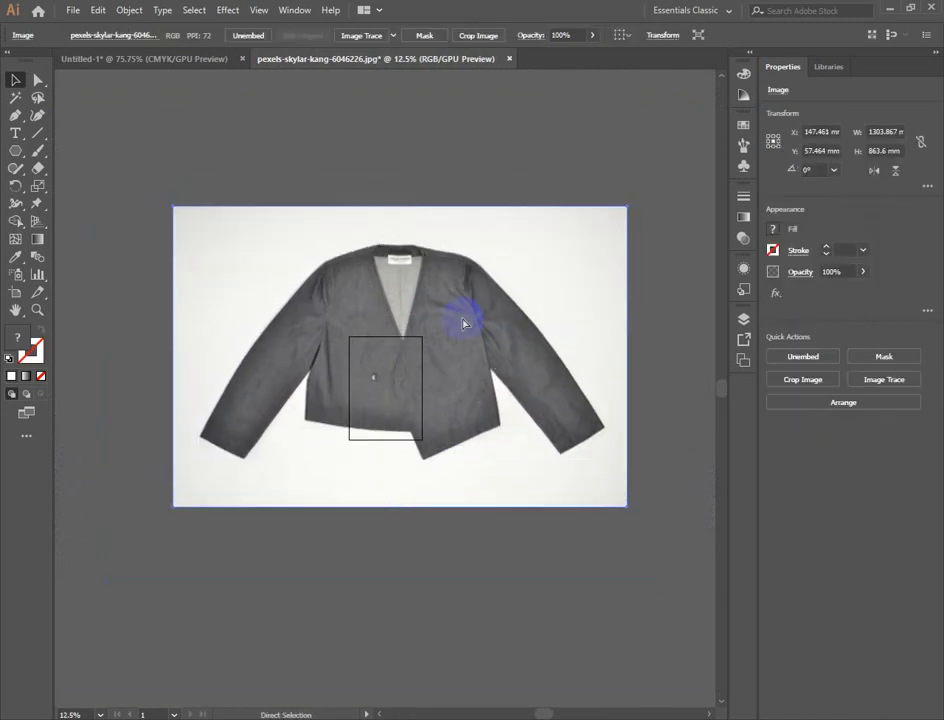
{"action": "key", "text": "ctrl+t"}
{"action": "left_click", "coordinate": [680, 93]}
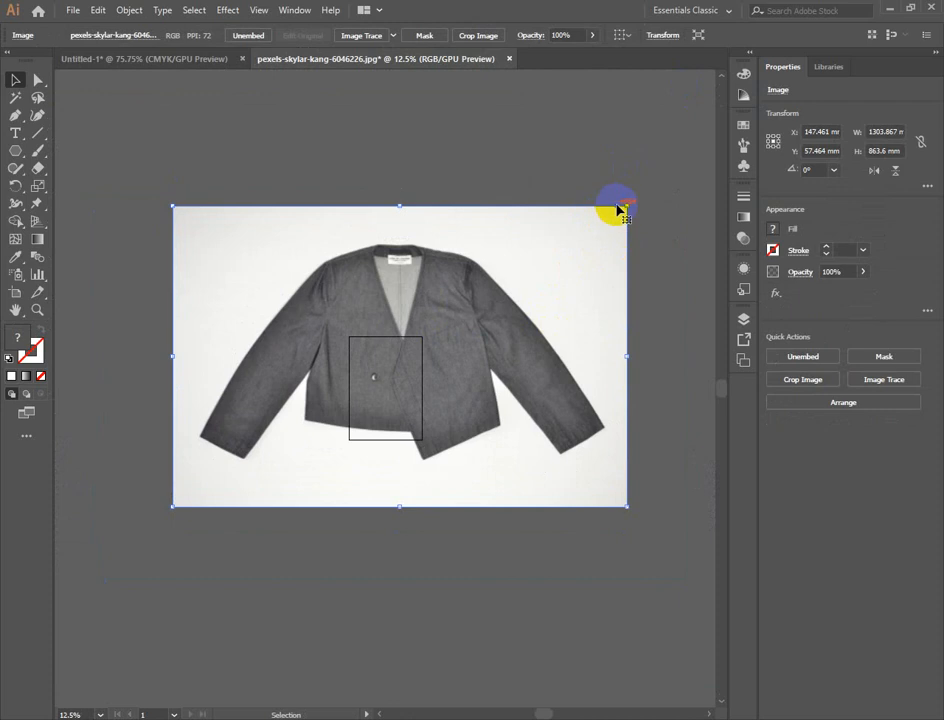
{"action": "left_click_drag", "start_coordinate": [627, 206], "coordinate": [390, 363]}
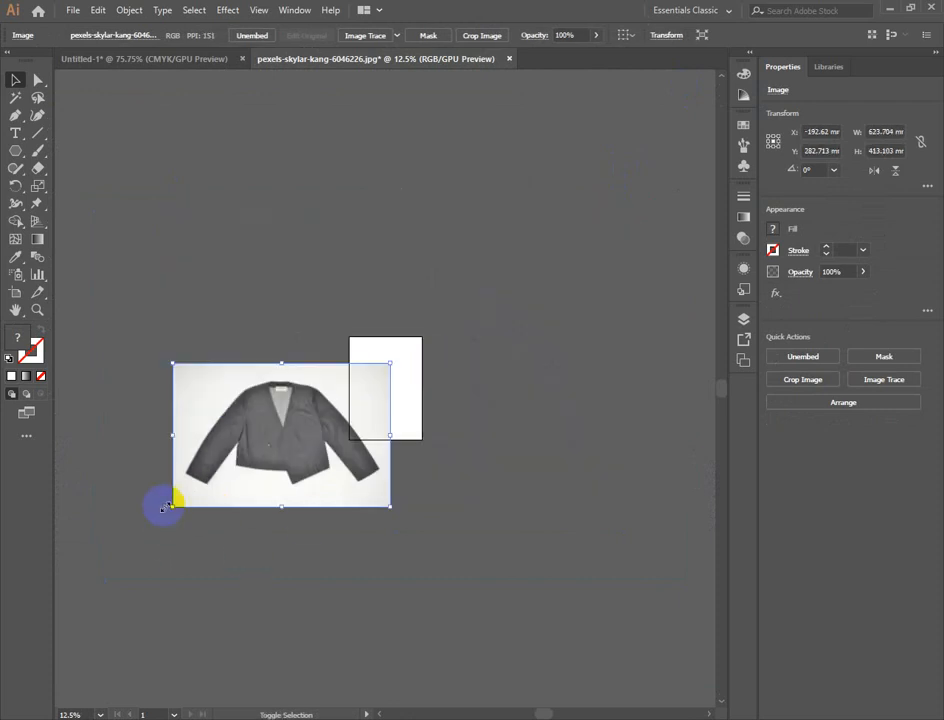
{"action": "left_click_drag", "start_coordinate": [166, 507], "coordinate": [392, 373]}
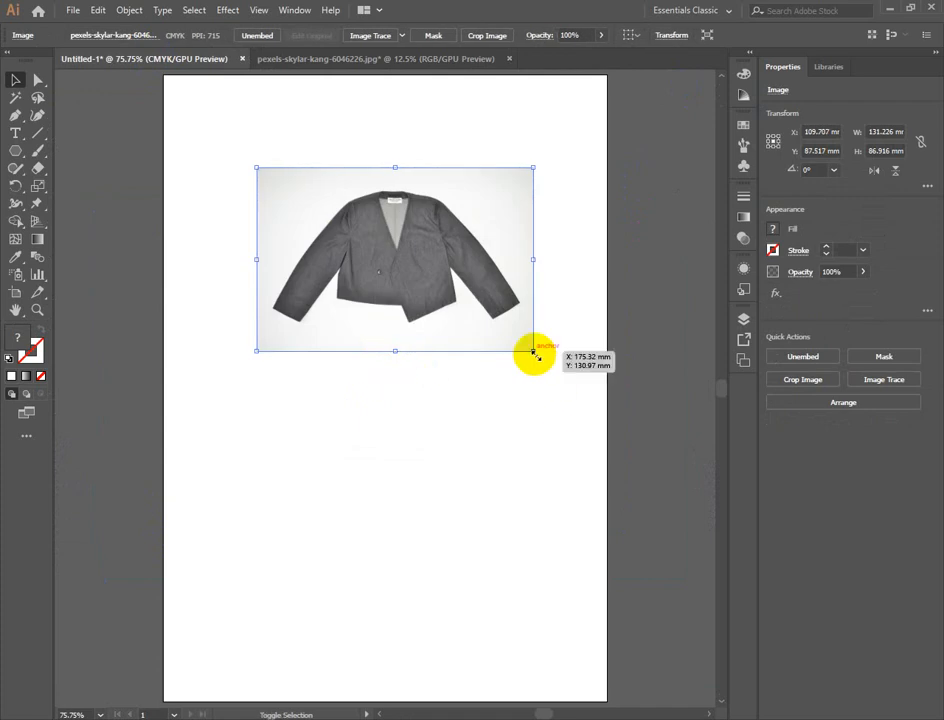
Step: Enlarge the jacket photo proportionally in Untitled-1 and move it to the middle of the artboard's width
{"action": "left_click_drag", "start_coordinate": [534, 352], "coordinate": [584, 466]}
{"action": "left_click", "coordinate": [415, 331], "text": "shift"}
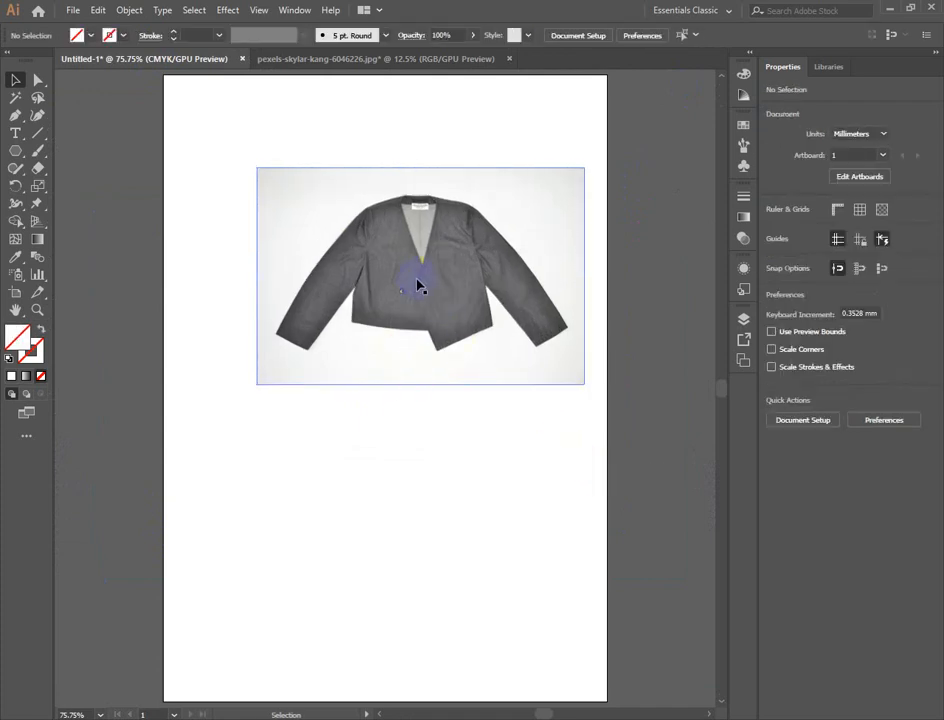
{"action": "left_click_drag", "start_coordinate": [417, 285], "coordinate": [373, 343]}
{"action": "left_click", "coordinate": [393, 427], "text": "shift"}
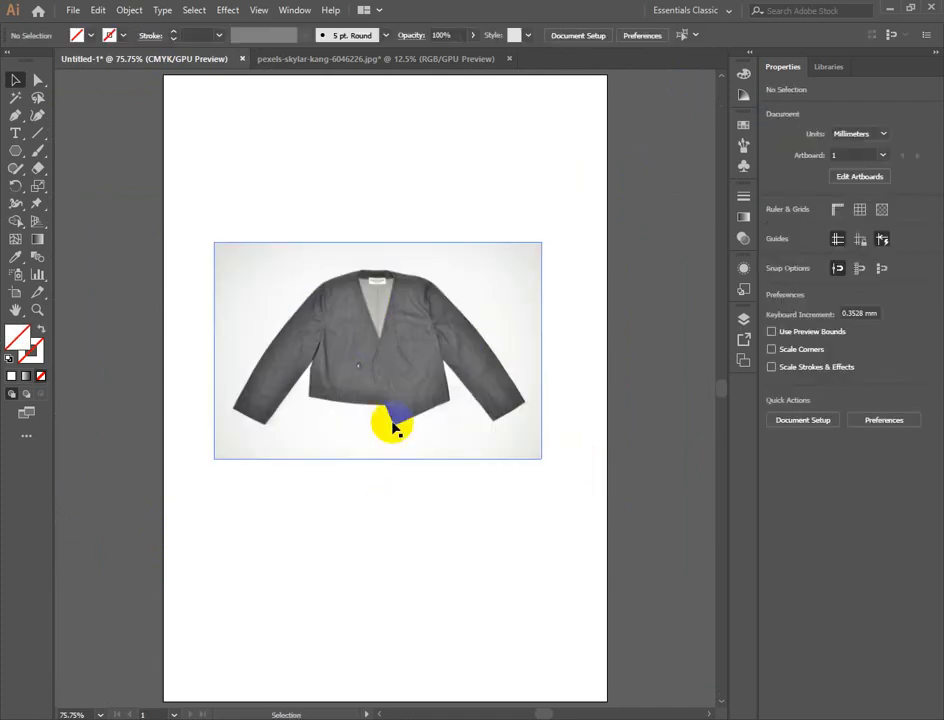
{"action": "left_click", "coordinate": [390, 375]}
{"action": "left_click", "coordinate": [394, 379], "text": "shift"}
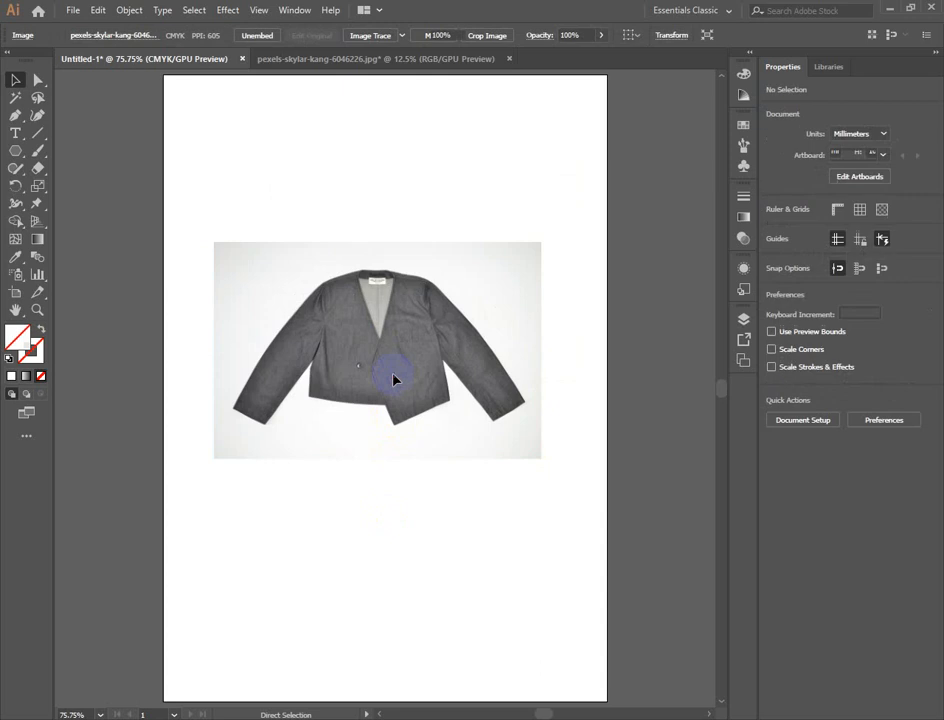
Step: Trace the jacket's upper outline with the Pen tool, from the left sleeve's outer cuff corner over the collar to the right shoulder
{"action": "left_click", "coordinate": [13, 119]}
{"action": "key", "text": "ctrl+plus"}
{"action": "key", "text": "ctrl+plus"}
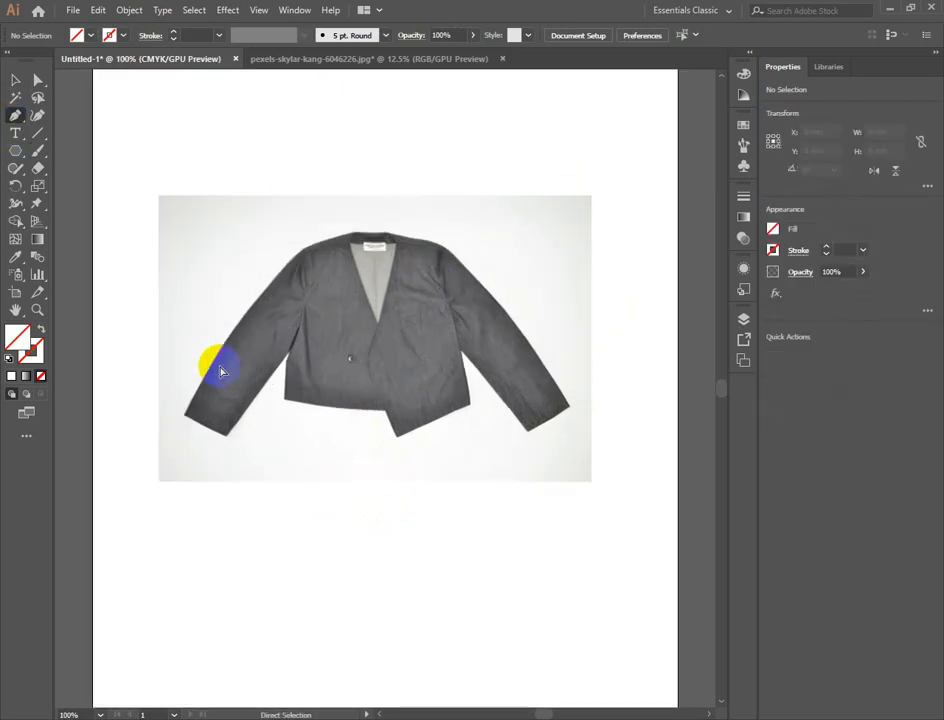
{"action": "left_click", "coordinate": [374, 356]}
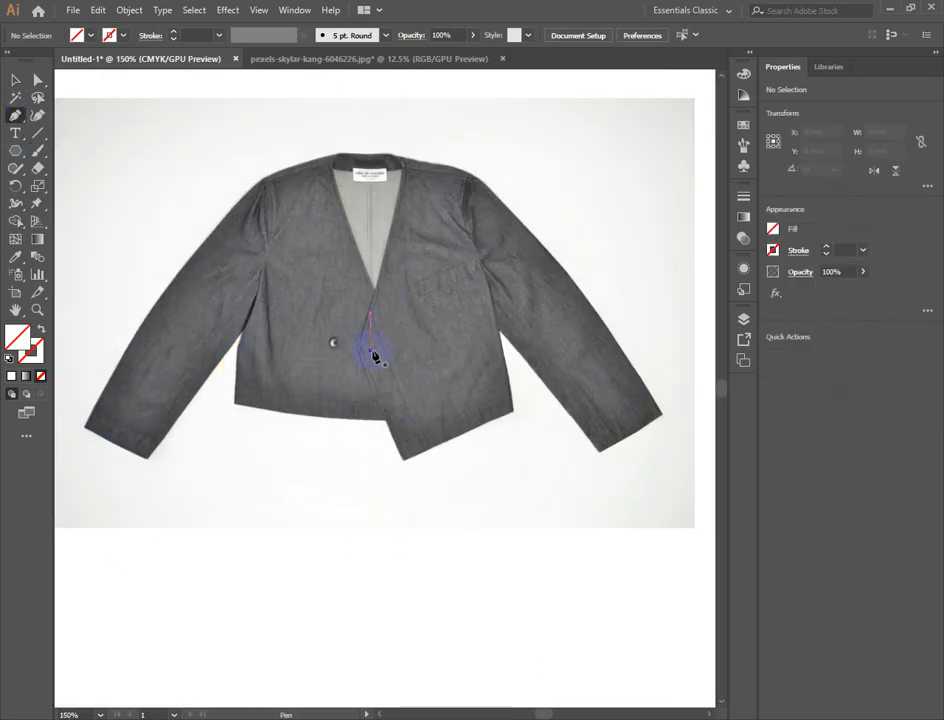
{"action": "left_click", "coordinate": [84, 434]}
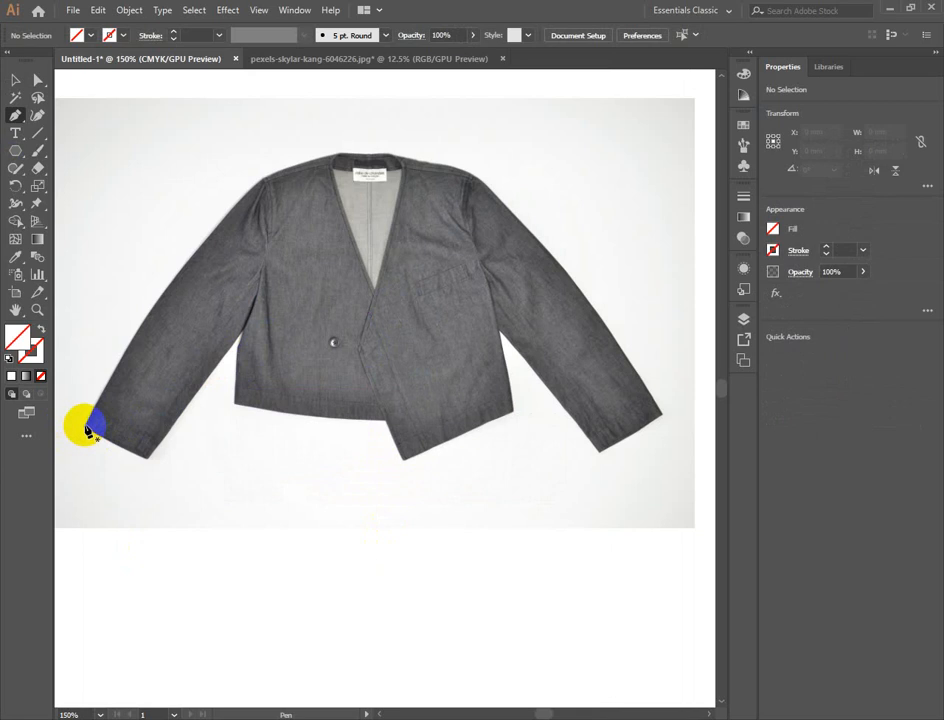
{"action": "mouse_move", "coordinate": [87, 430]}
{"action": "left_mouse_down"}
{"action": "mouse_move", "coordinate": [137, 354]}
{"action": "mouse_move", "coordinate": [87, 422]}
{"action": "left_mouse_up"}
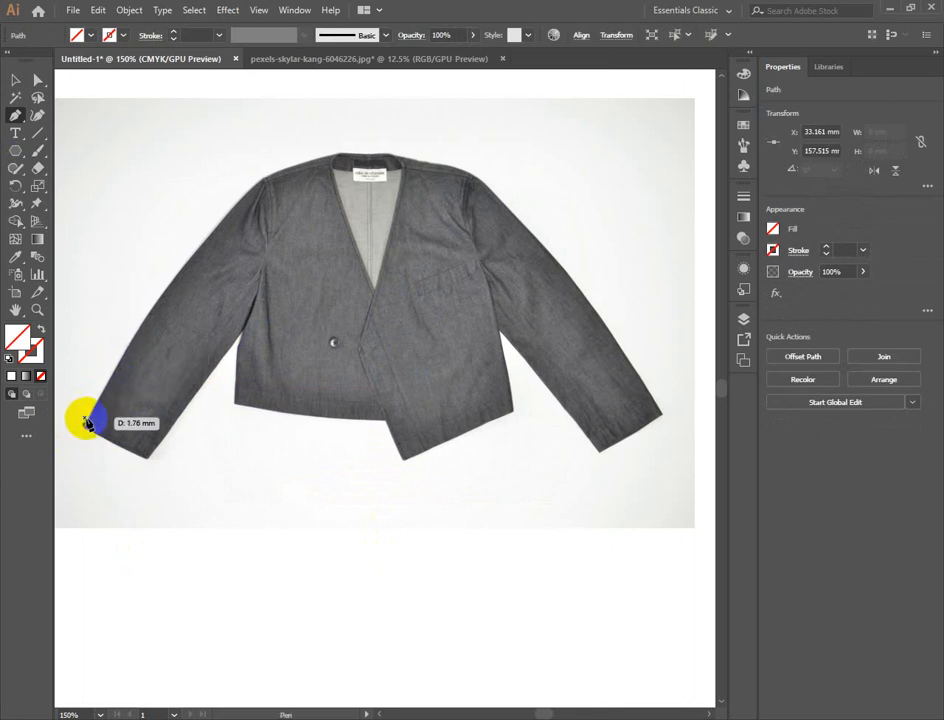
{"action": "key", "text": "ctrl+z"}
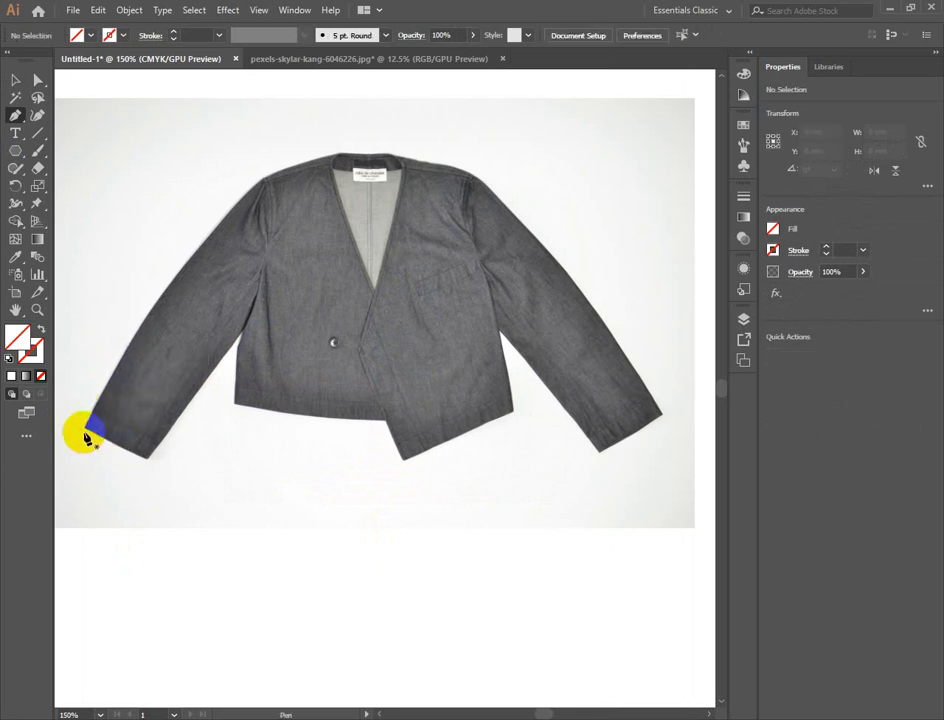
{"action": "left_click_drag", "start_coordinate": [85, 432], "coordinate": [499, 191]}
{"action": "left_click", "coordinate": [265, 180]}
{"action": "left_click", "coordinate": [338, 154]}
{"action": "left_click", "coordinate": [479, 178]}
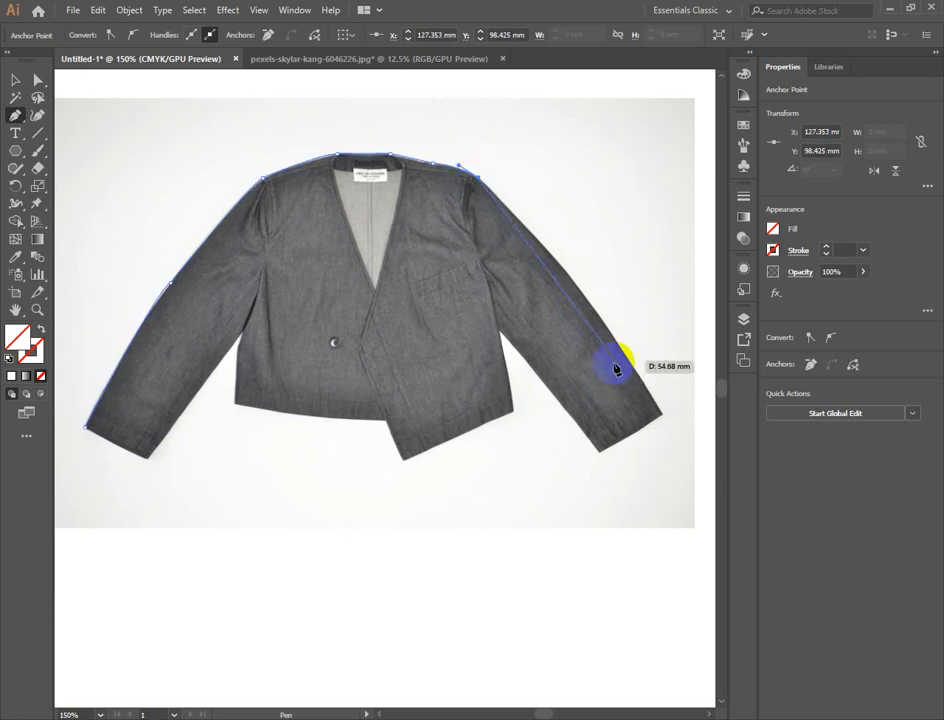
Step: Continue the path down the right sleeve's outer edge and across its cuff to the inner cuff corner
{"action": "left_click", "coordinate": [563, 268]}
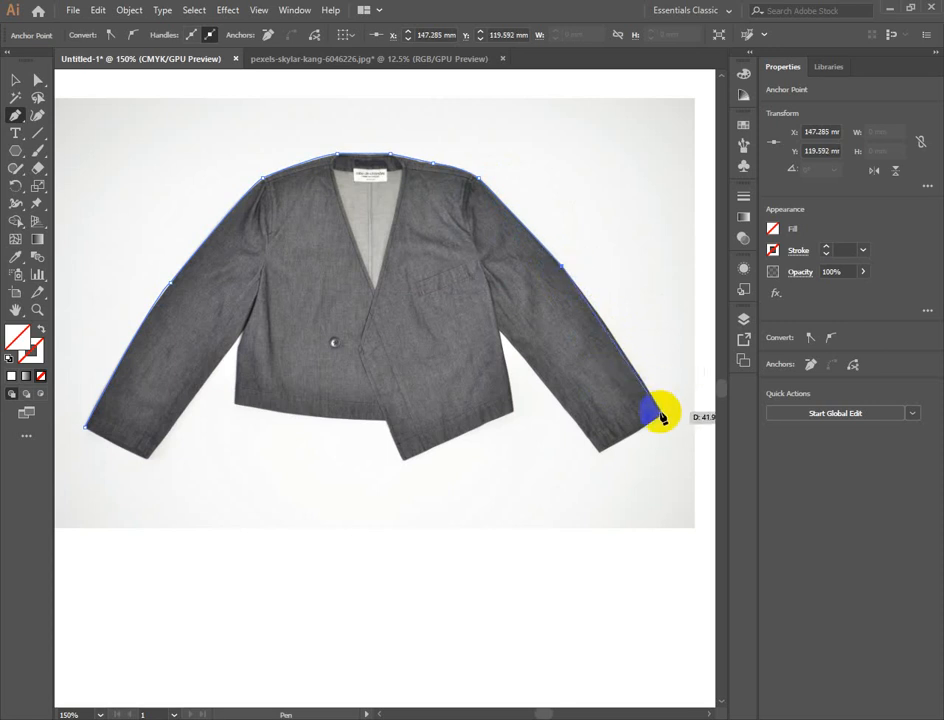
{"action": "left_click_drag", "start_coordinate": [663, 418], "coordinate": [680, 456]}
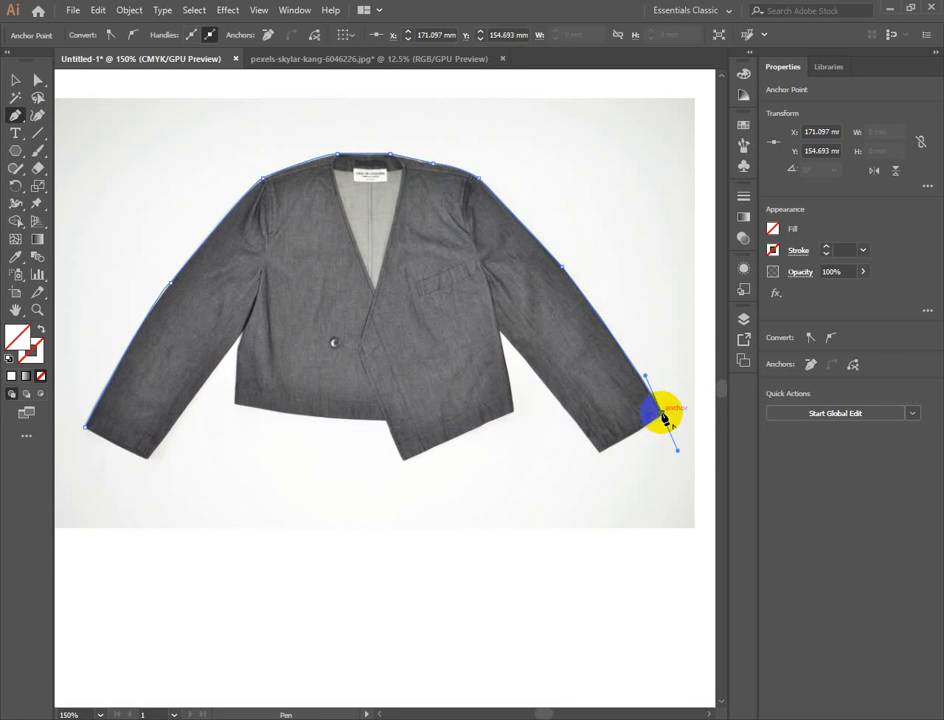
{"action": "left_click", "coordinate": [600, 456], "text": "ctrl"}
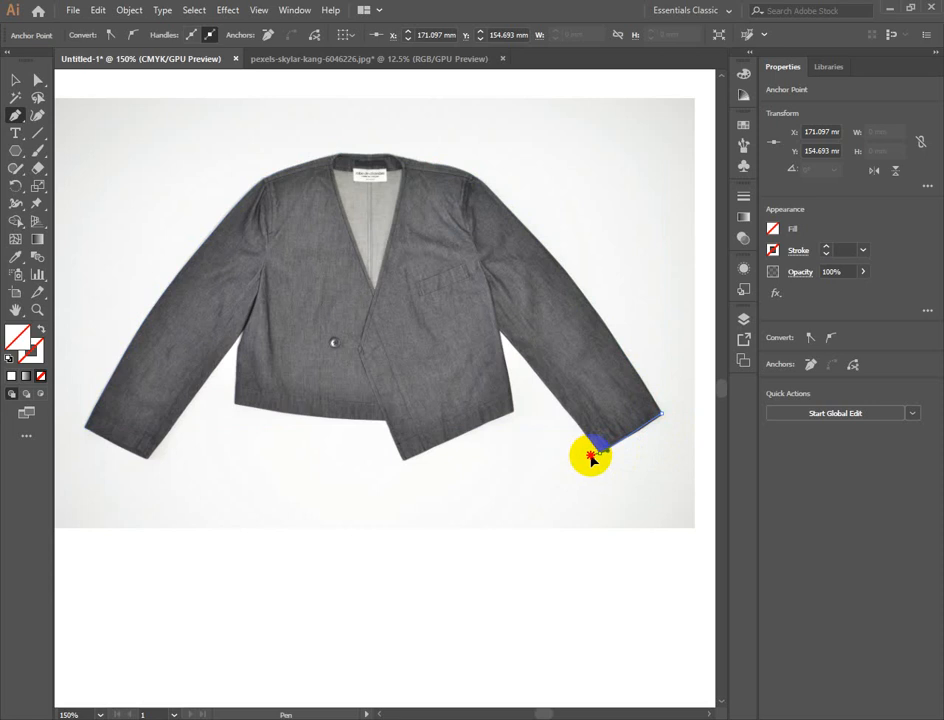
{"action": "left_click", "coordinate": [599, 451]}
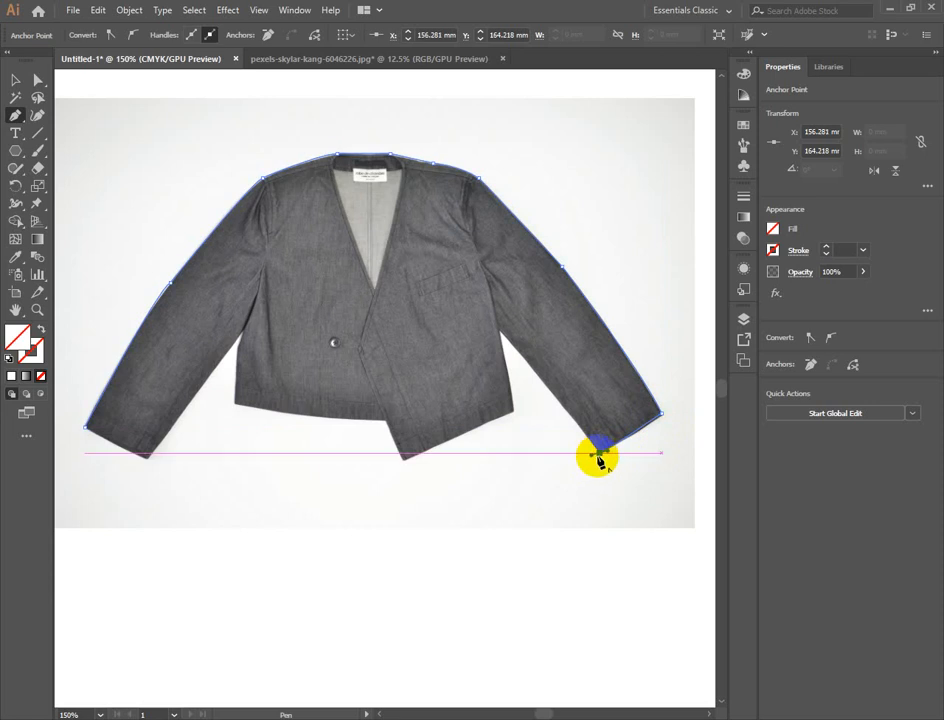
Step: Continue the path up the right sleeve's inner edge to the armpit and down the jacket's side
{"action": "left_click", "coordinate": [500, 334]}
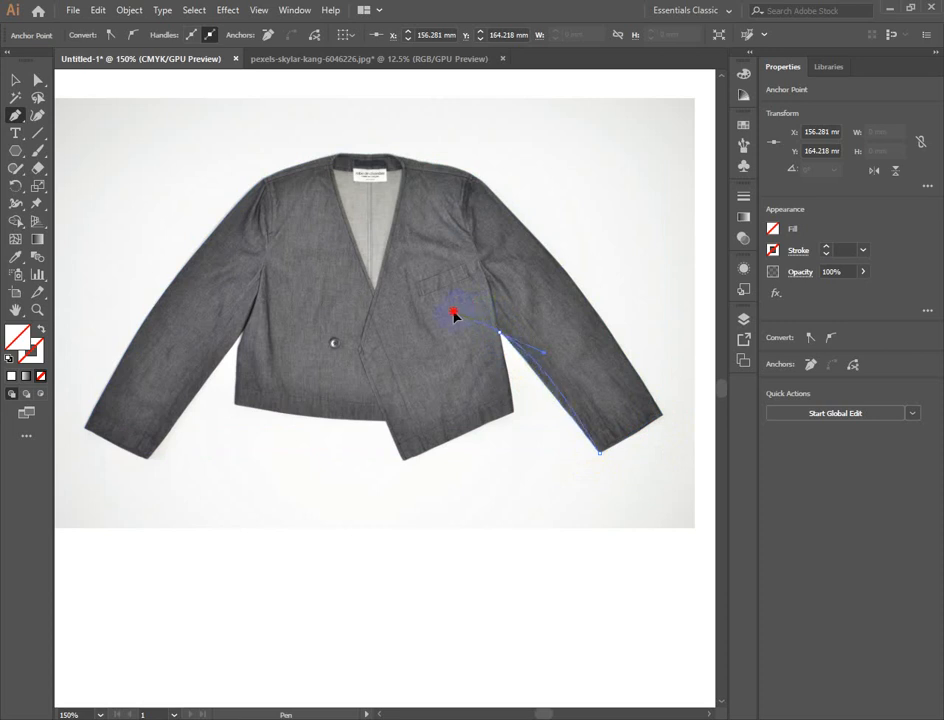
{"action": "left_click_drag", "start_coordinate": [454, 316], "coordinate": [439, 281]}
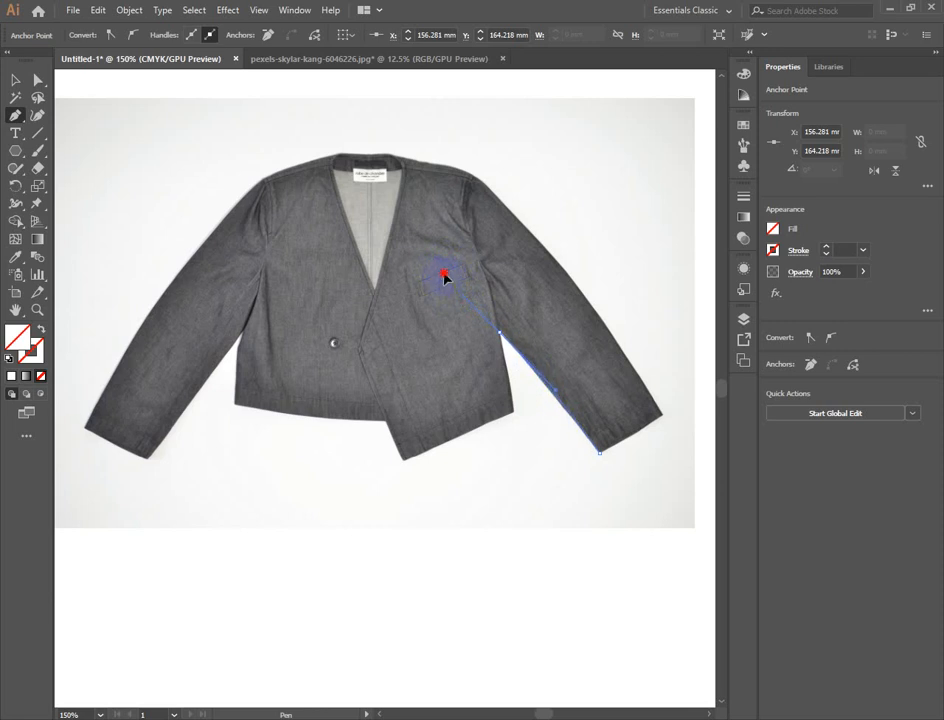
{"action": "left_click_drag", "start_coordinate": [444, 276], "coordinate": [512, 418]}
Step: Continue the path along the right hem and up the overlapping front edge to the top of the neckline
{"action": "left_click", "coordinate": [512, 413]}
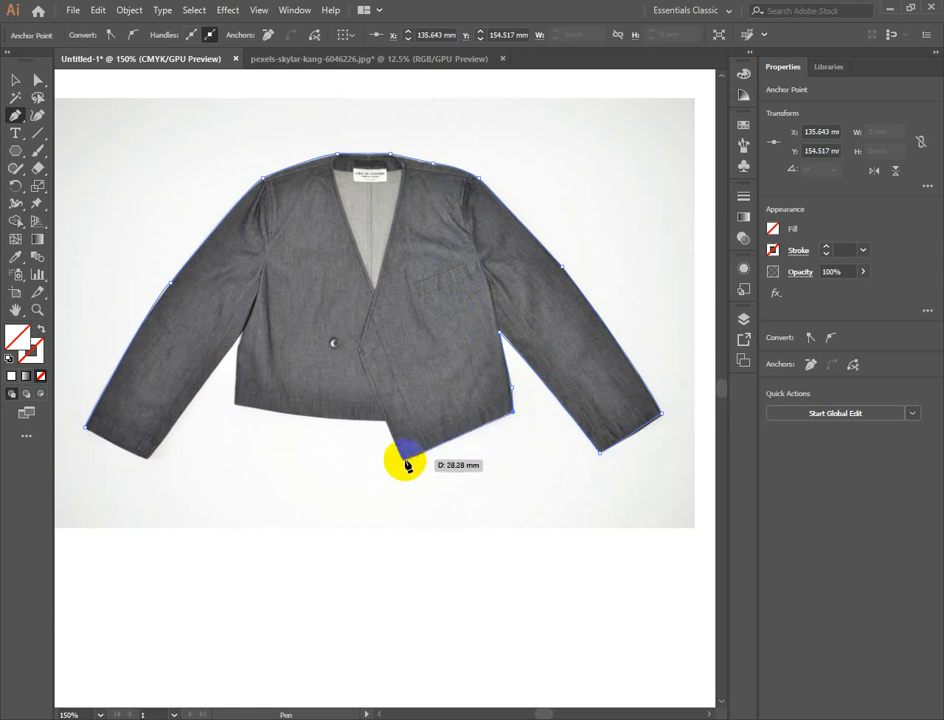
{"action": "left_click_drag", "start_coordinate": [405, 460], "coordinate": [361, 353]}
{"action": "left_click_drag", "start_coordinate": [361, 353], "coordinate": [401, 176]}
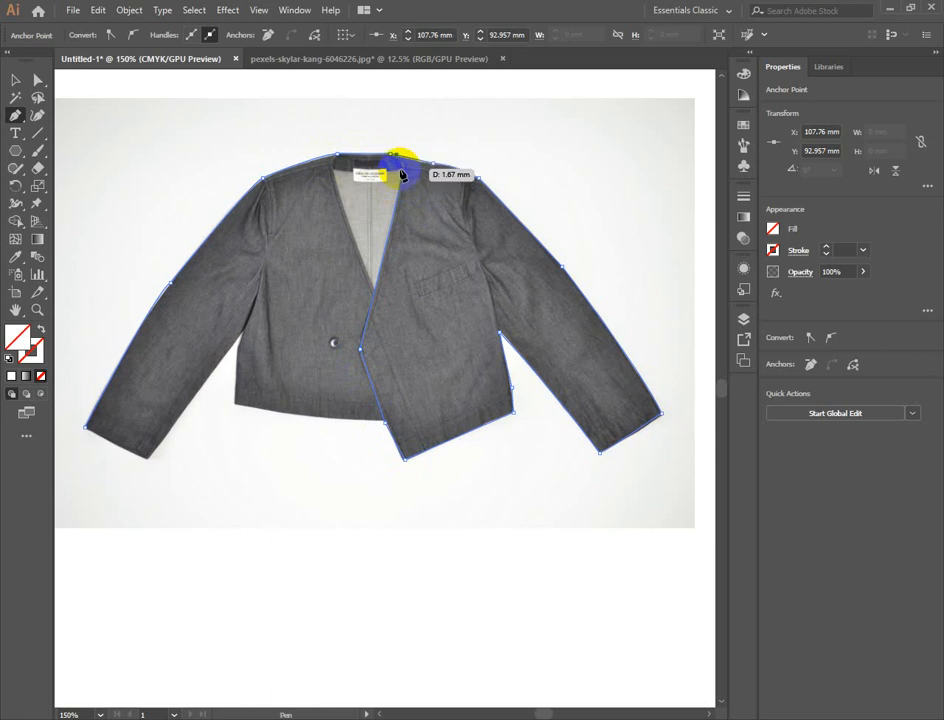
Step: Trace around the back collar and down the left neckline edge to the point of the V opening
{"action": "key", "text": "ctrl+plus"}
{"action": "key", "text": "ctrl+plus"}
{"action": "key", "text": "ctrl+plus"}
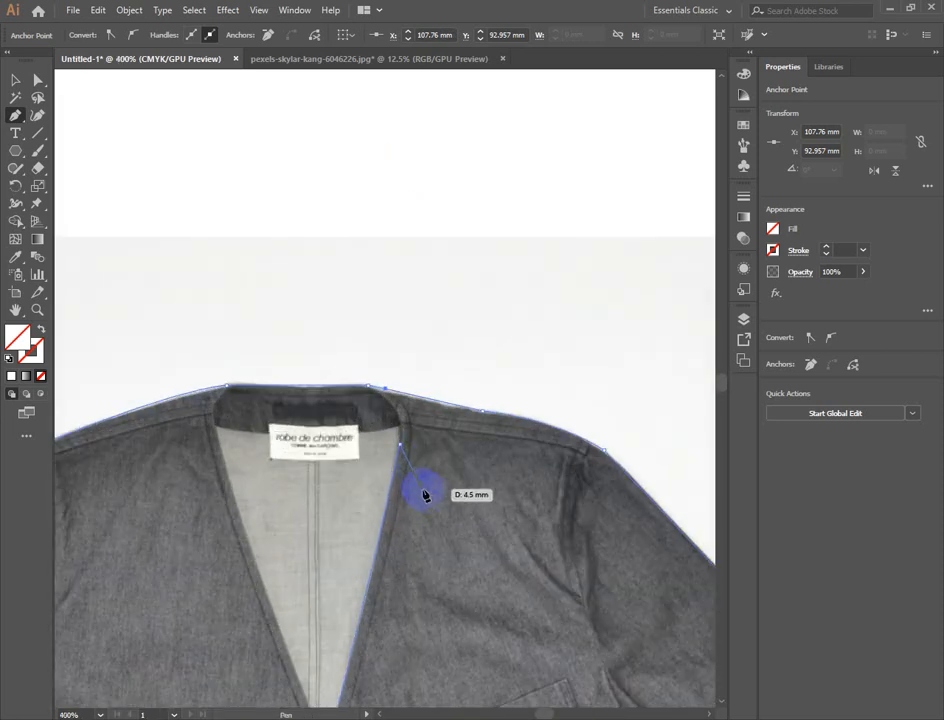
{"action": "left_click_drag", "start_coordinate": [414, 488], "coordinate": [257, 278]}
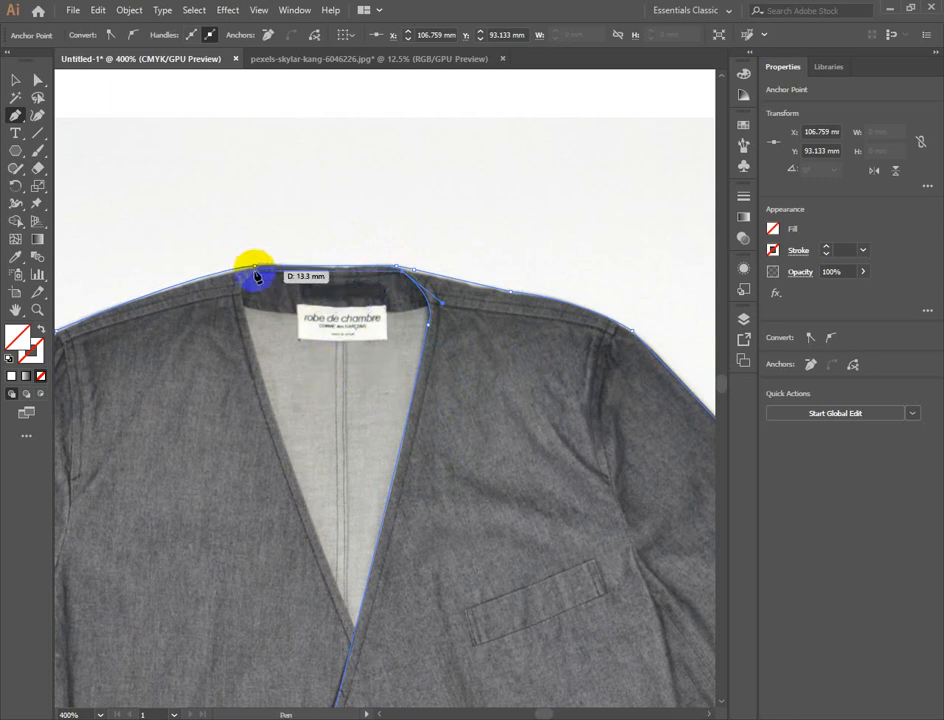
{"action": "left_click", "coordinate": [255, 271]}
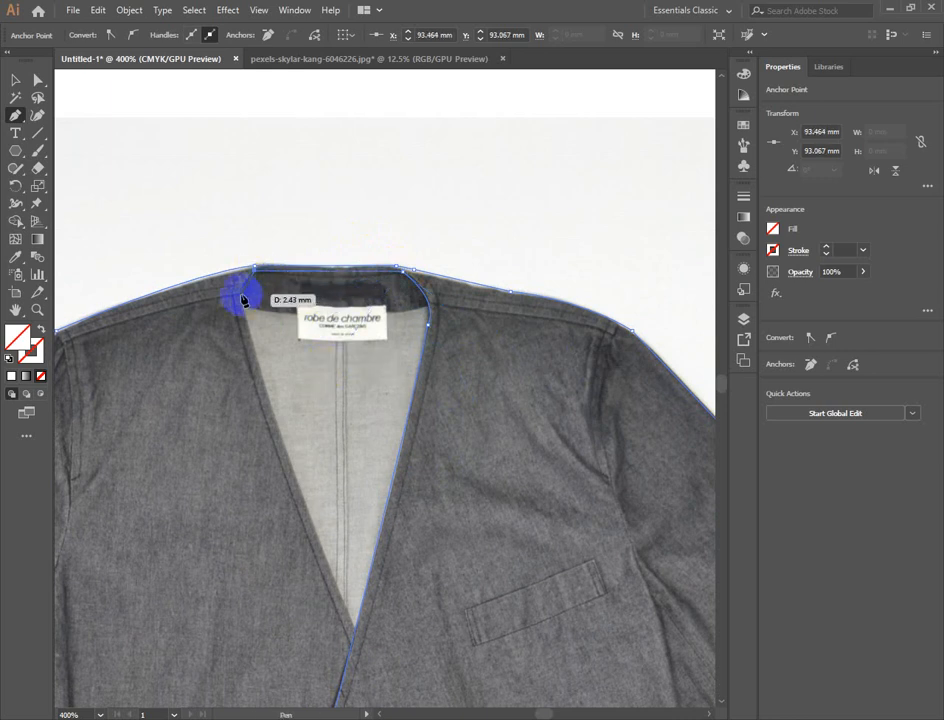
{"action": "left_click", "coordinate": [242, 298]}
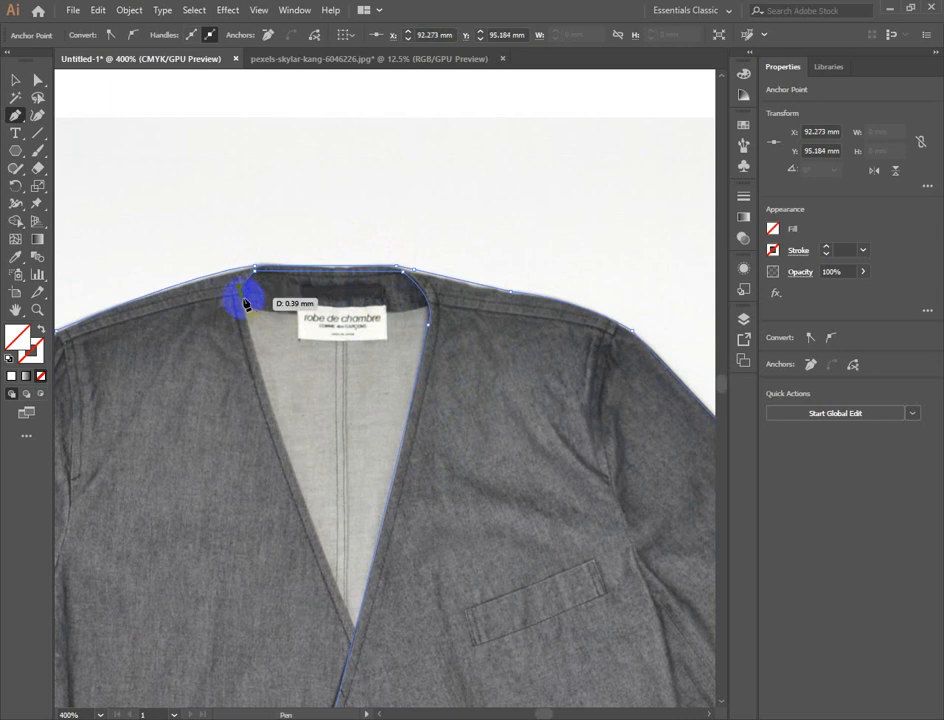
{"action": "left_click", "coordinate": [242, 296]}
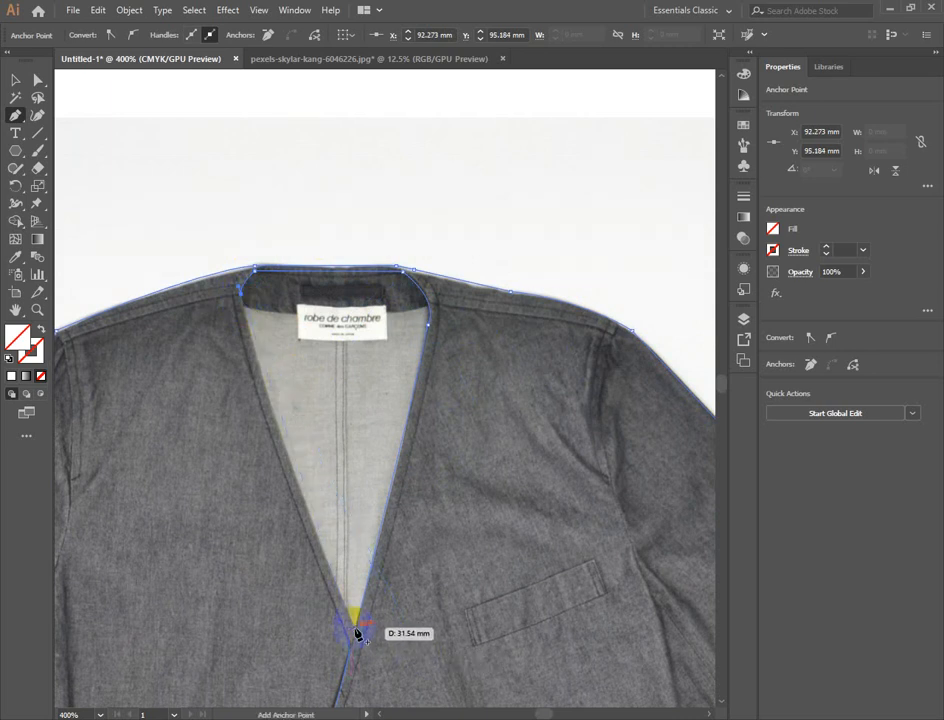
{"action": "left_click_drag", "start_coordinate": [354, 628], "coordinate": [372, 645]}
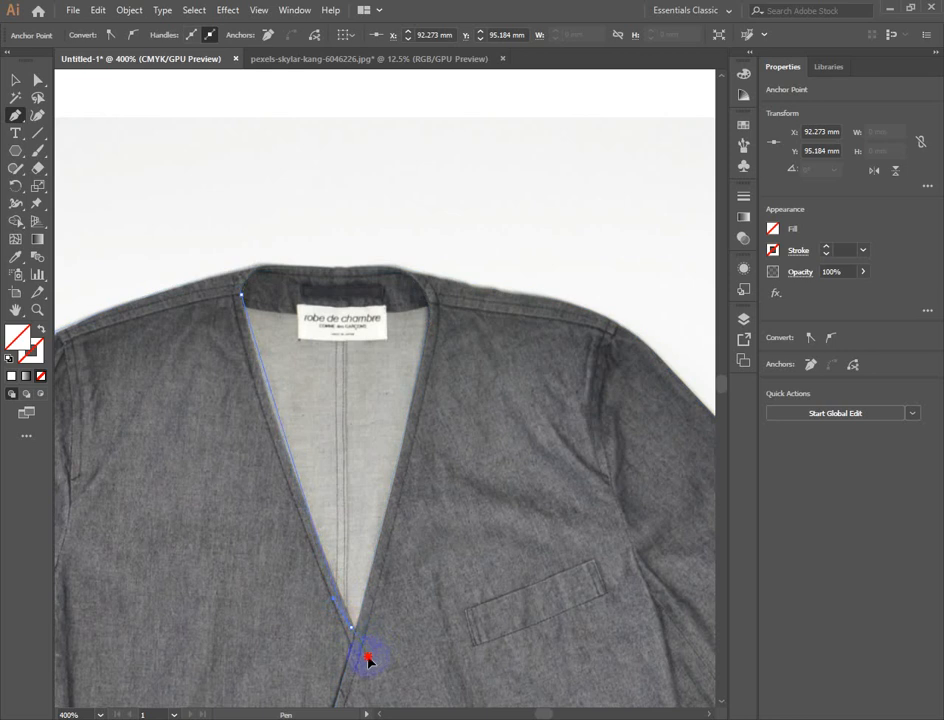
Step: Undo the last neckline segment and retrace the left neckline edge with an intermediate anchor down to the V point
{"action": "left_click_drag", "start_coordinate": [365, 671], "coordinate": [389, 694]}
{"action": "key", "text": "ctrl+z"}
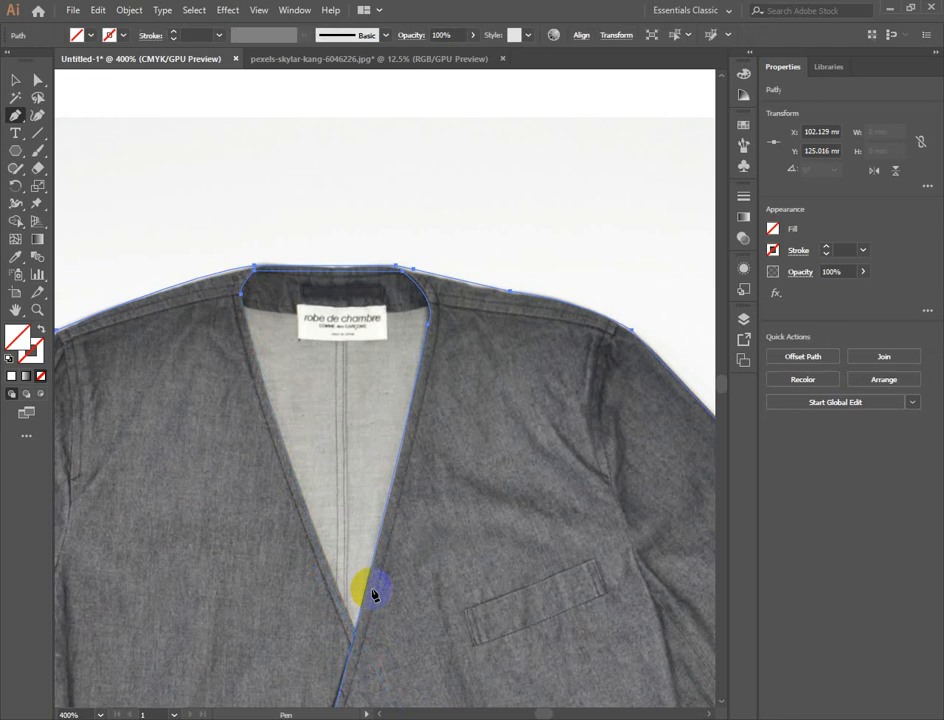
{"action": "left_click", "coordinate": [246, 306]}
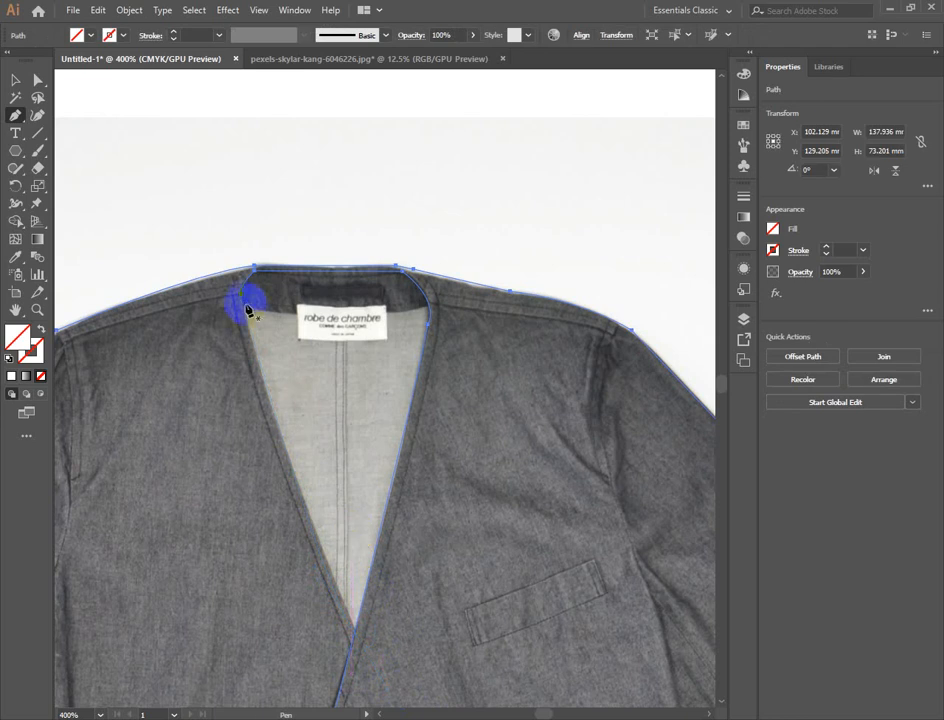
{"action": "left_click", "coordinate": [294, 465]}
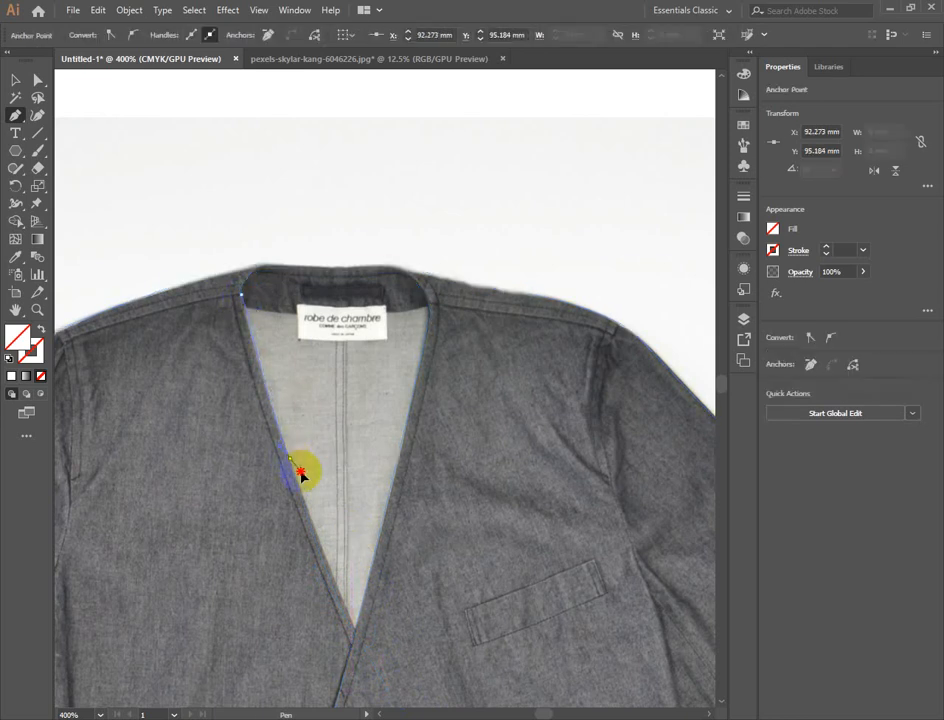
{"action": "left_click", "coordinate": [353, 612]}
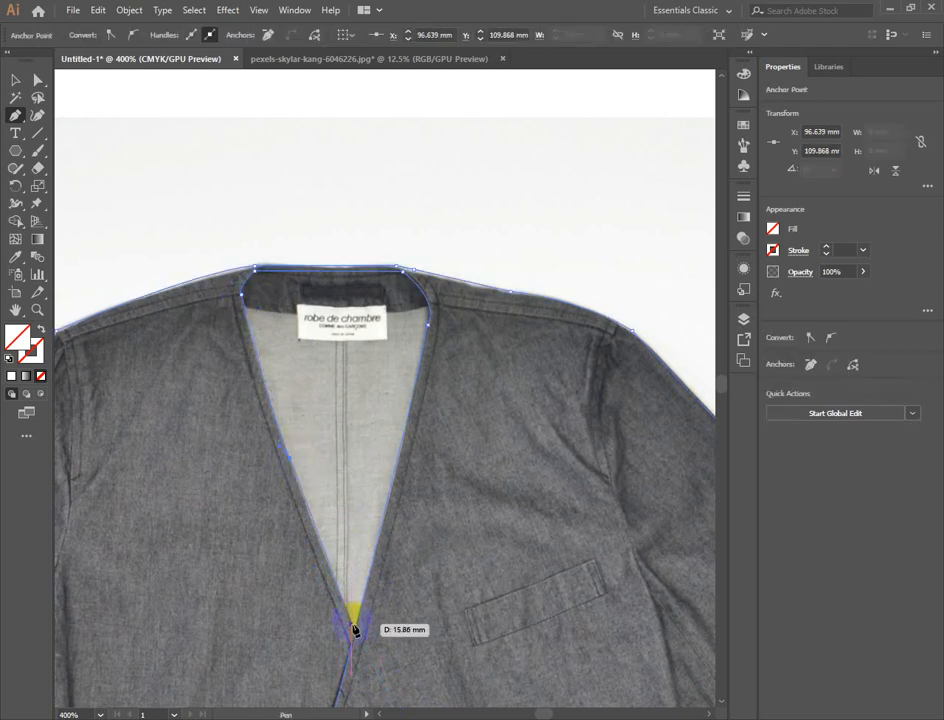
{"action": "left_click", "coordinate": [354, 622]}
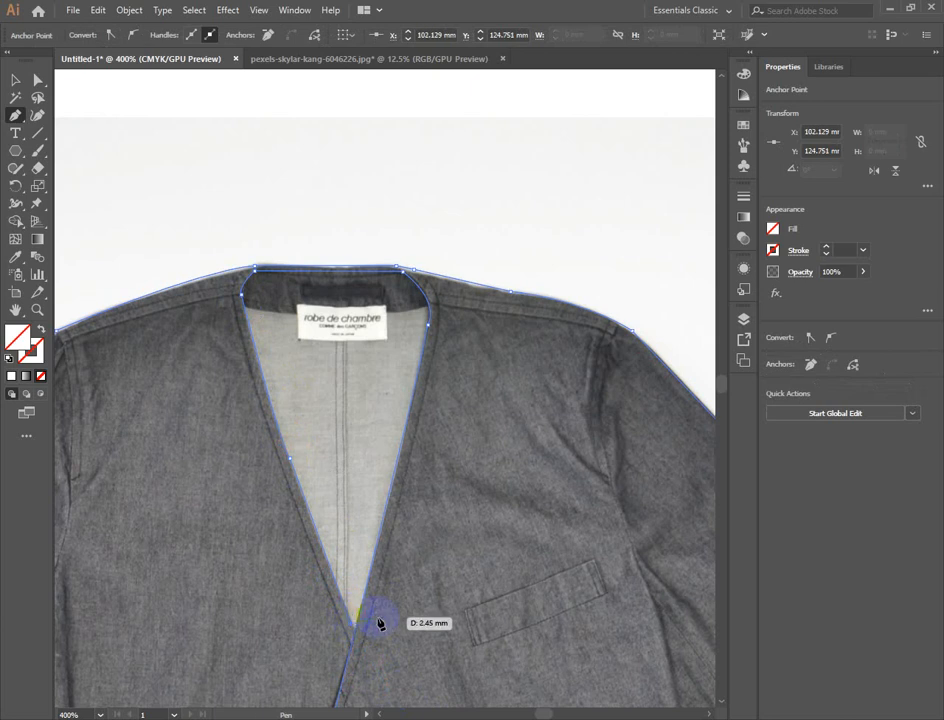
Step: Continue the path from the V point down the jacket's overlapping front edge to where it meets the left hem
{"action": "left_click_drag", "start_coordinate": [356, 634], "coordinate": [429, 378]}
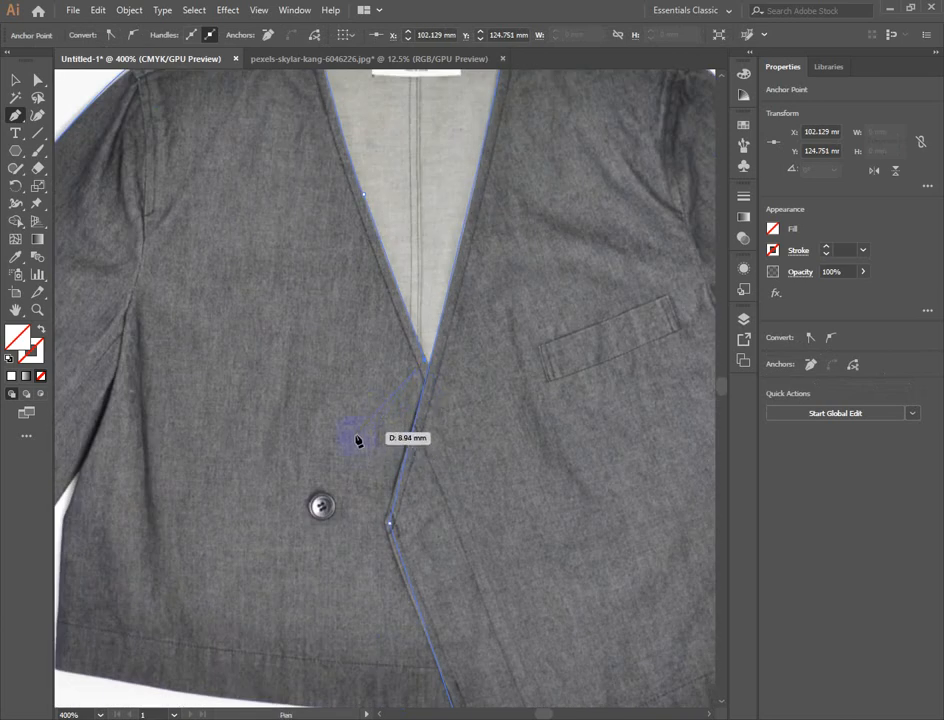
{"action": "left_click", "coordinate": [429, 367]}
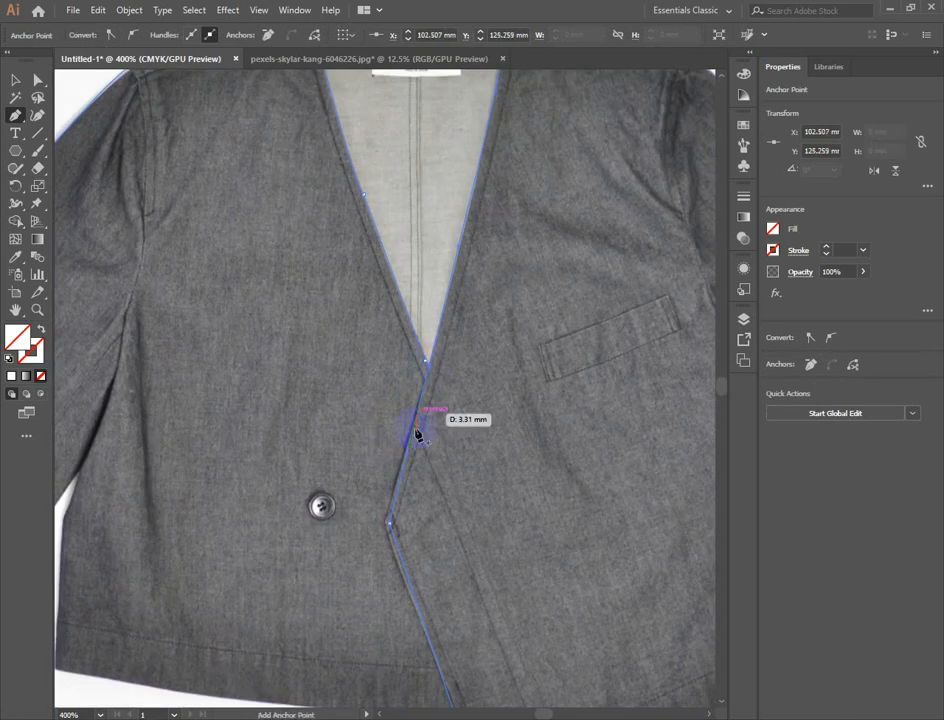
{"action": "left_click", "coordinate": [387, 524]}
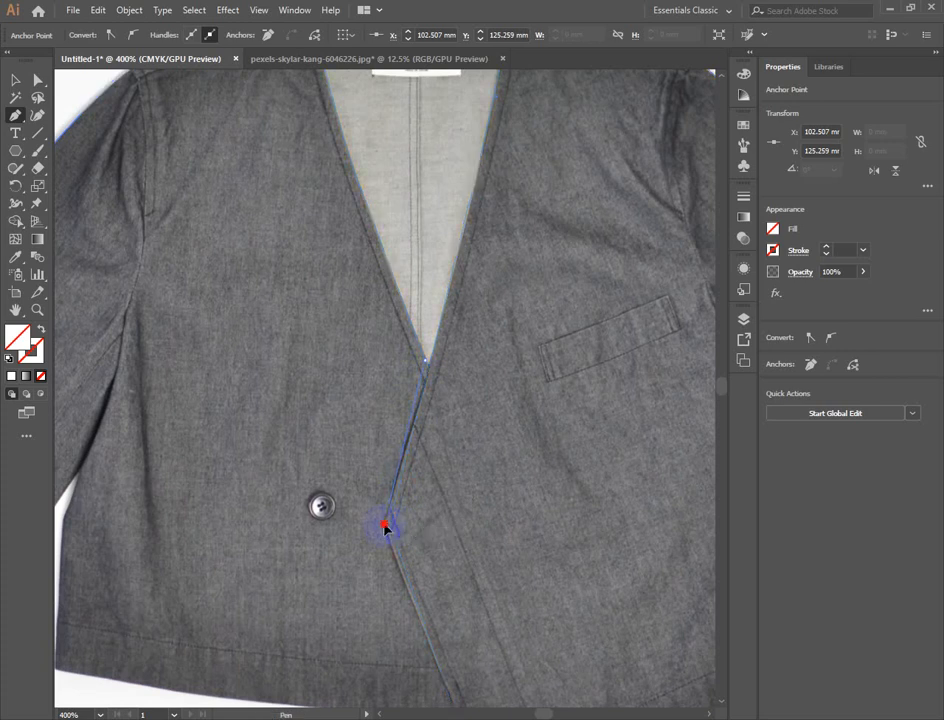
{"action": "scroll", "coordinate": [390, 600], "scroll_direction": "down", "scroll_amount": 3}
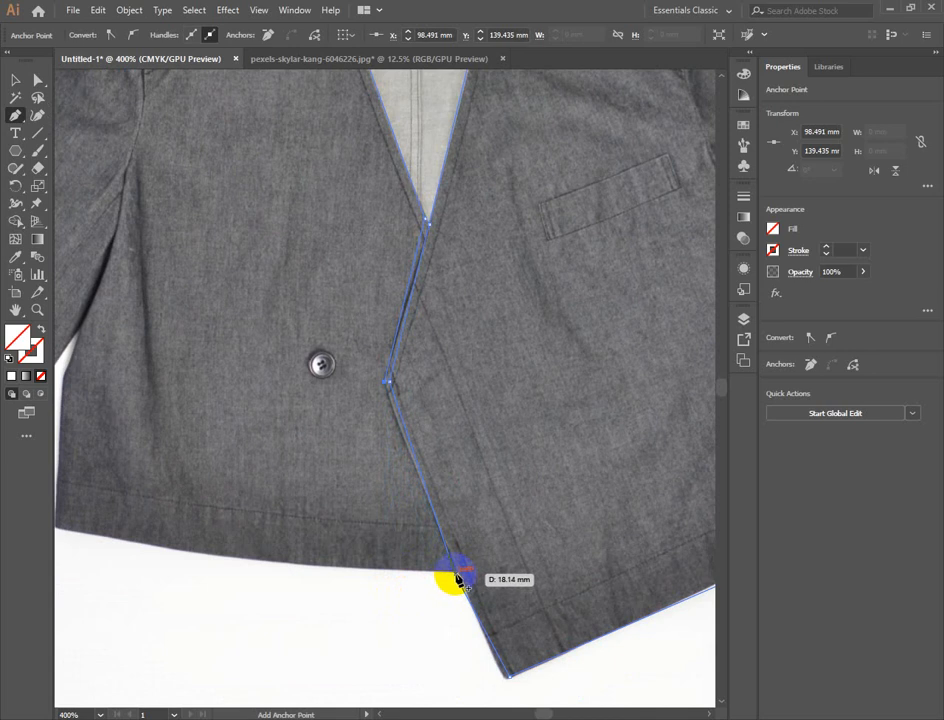
{"action": "left_click", "coordinate": [457, 574]}
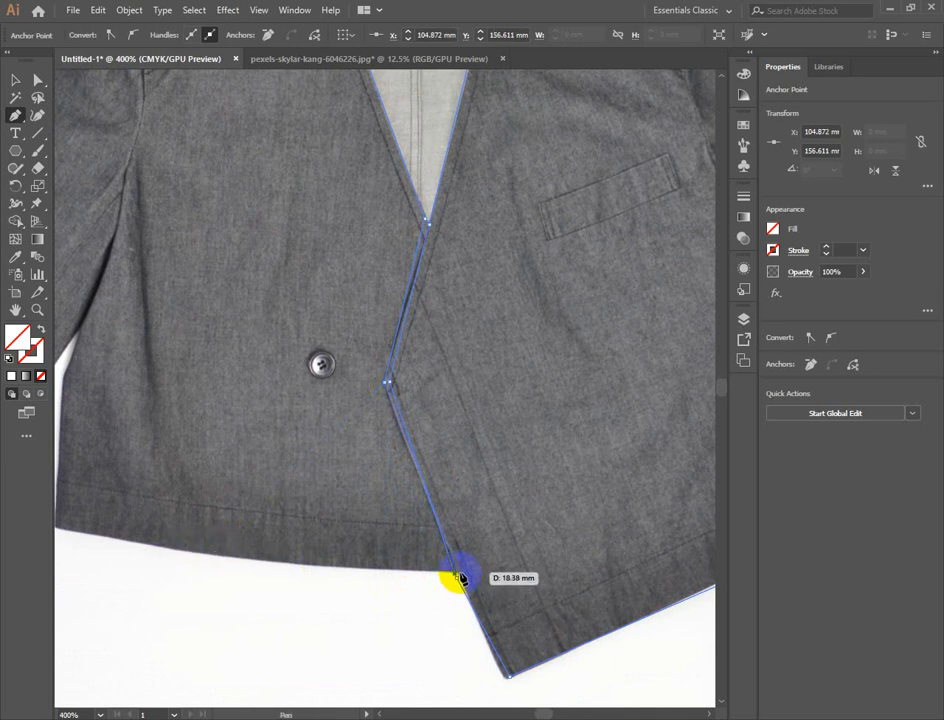
{"action": "left_click", "coordinate": [459, 575]}
Step: Trace the curved left hem to its outer corner and continue up the jacket's side to the left armpit
{"action": "left_click_drag", "start_coordinate": [228, 551], "coordinate": [413, 592]}
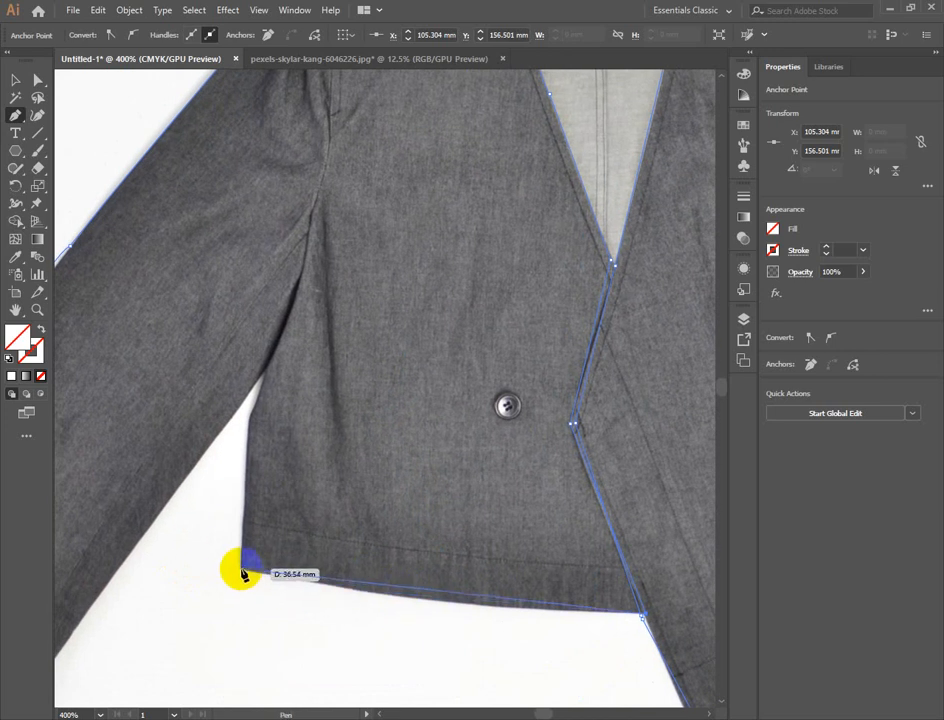
{"action": "left_click_drag", "start_coordinate": [242, 569], "coordinate": [117, 530]}
{"action": "mouse_move", "coordinate": [238, 573]}
{"action": "left_mouse_down"}
{"action": "mouse_move", "coordinate": [240, 564]}
{"action": "mouse_move", "coordinate": [272, 562]}
{"action": "mouse_move", "coordinate": [230, 558]}
{"action": "left_mouse_up"}
{"action": "key", "text": "ctrl+z"}
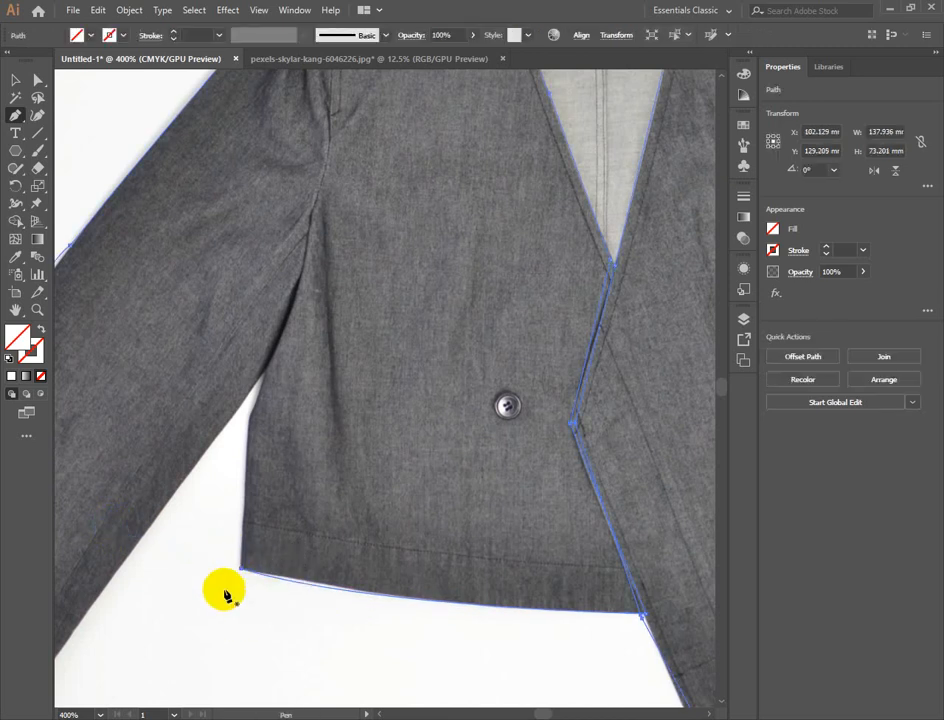
{"action": "left_click", "coordinate": [242, 569]}
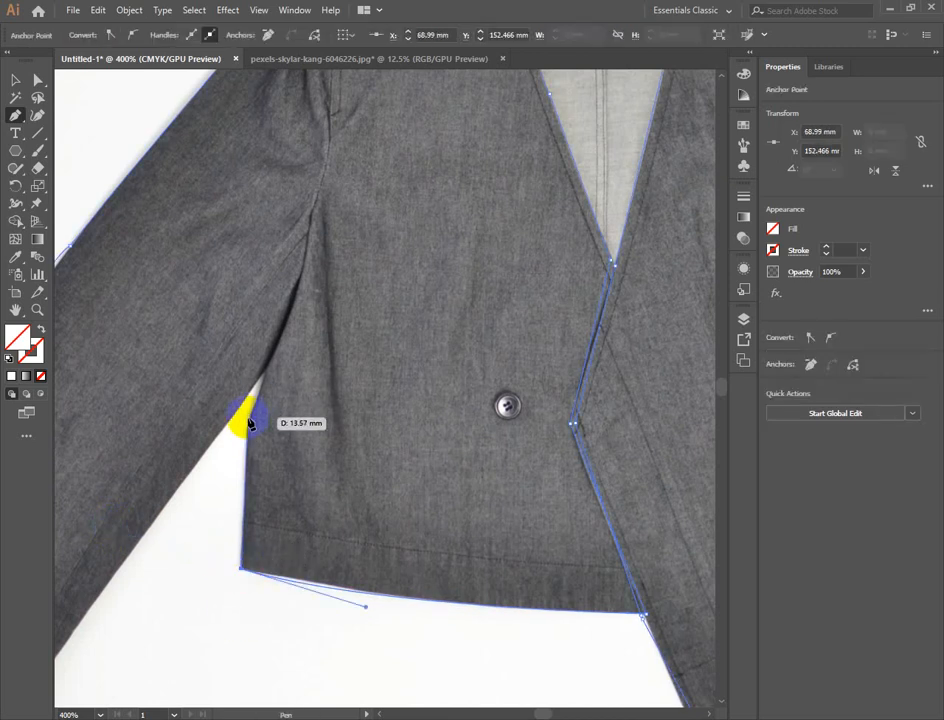
{"action": "left_click_drag", "start_coordinate": [247, 414], "coordinate": [267, 374]}
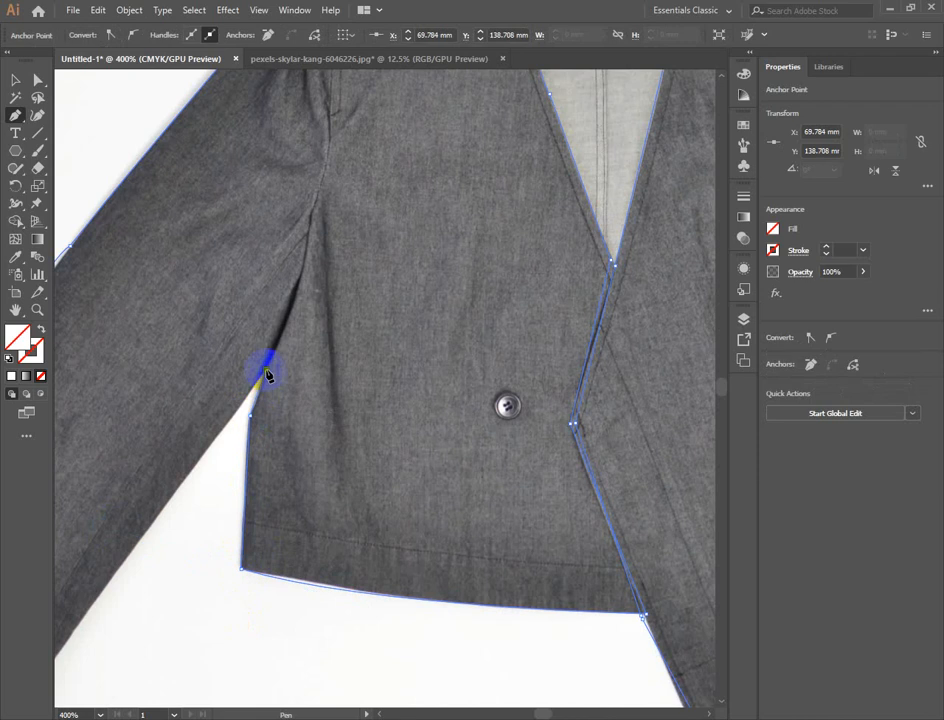
{"action": "left_click", "coordinate": [265, 369]}
Step: Trace down the left sleeve's inner edge and across its cuff, closing the path at the outer cuff corner
{"action": "left_click_drag", "start_coordinate": [218, 506], "coordinate": [506, 298]}
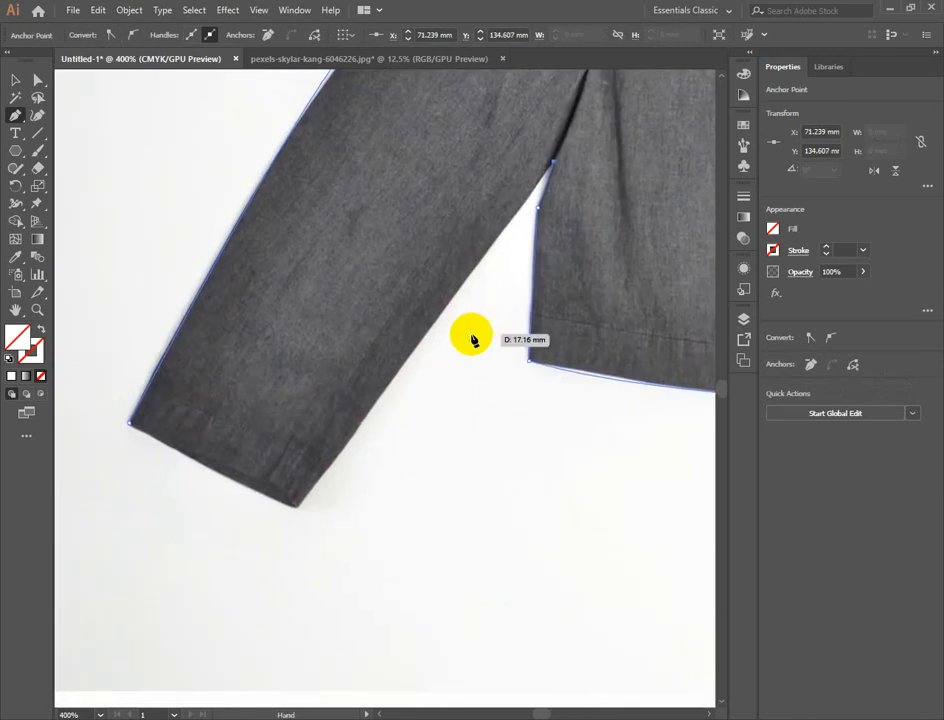
{"action": "left_click", "coordinate": [298, 510]}
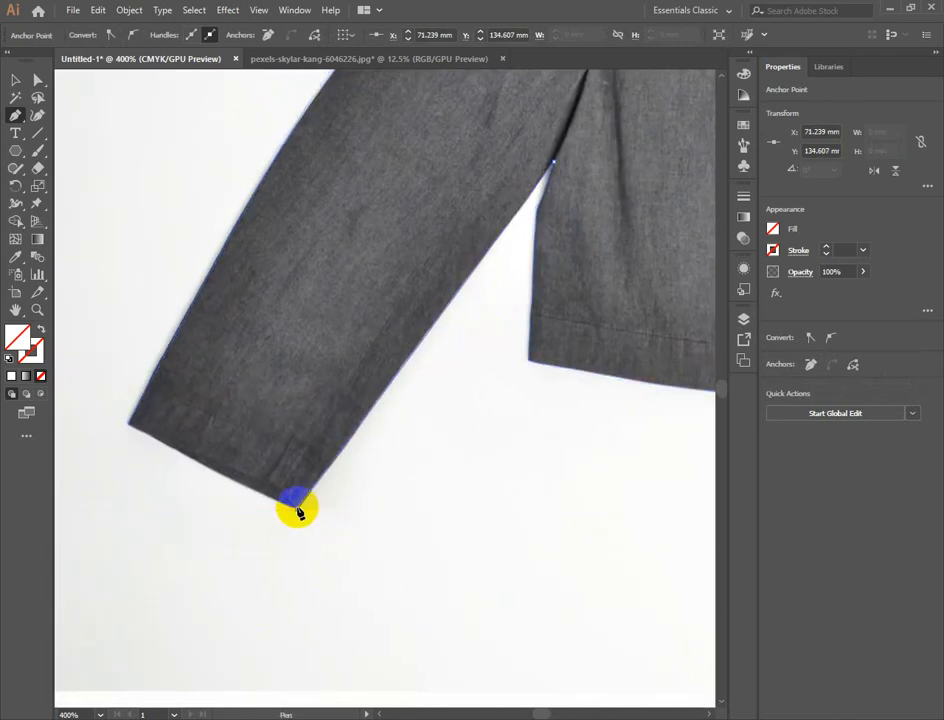
{"action": "left_click", "coordinate": [132, 424]}
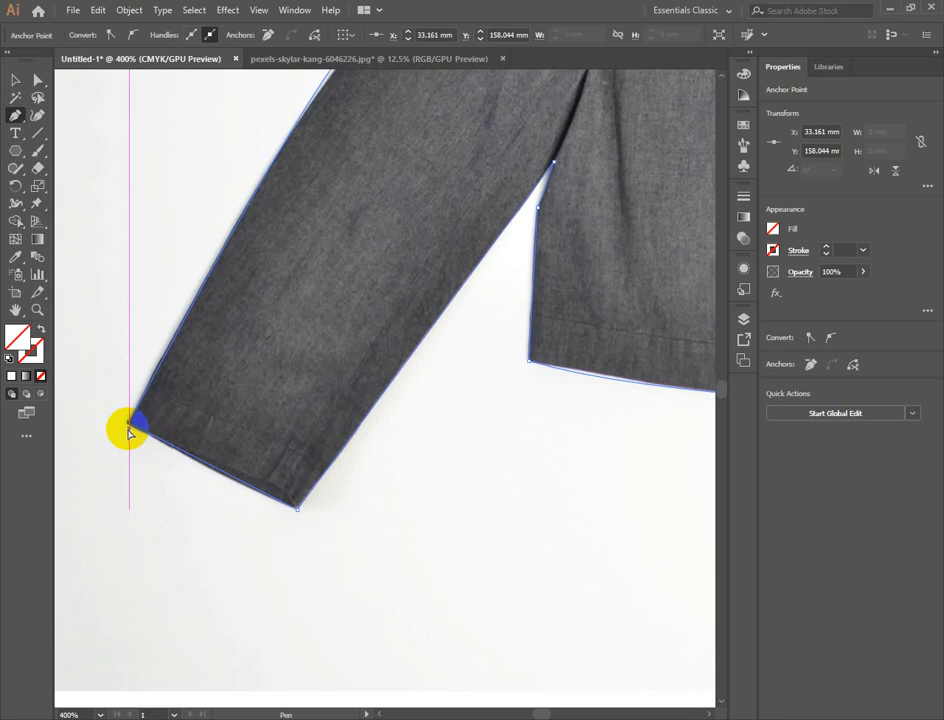
Step: Move the finished jacket outline off the photo to the empty area below it and deselect it
{"action": "key", "text": "ctrl+0"}
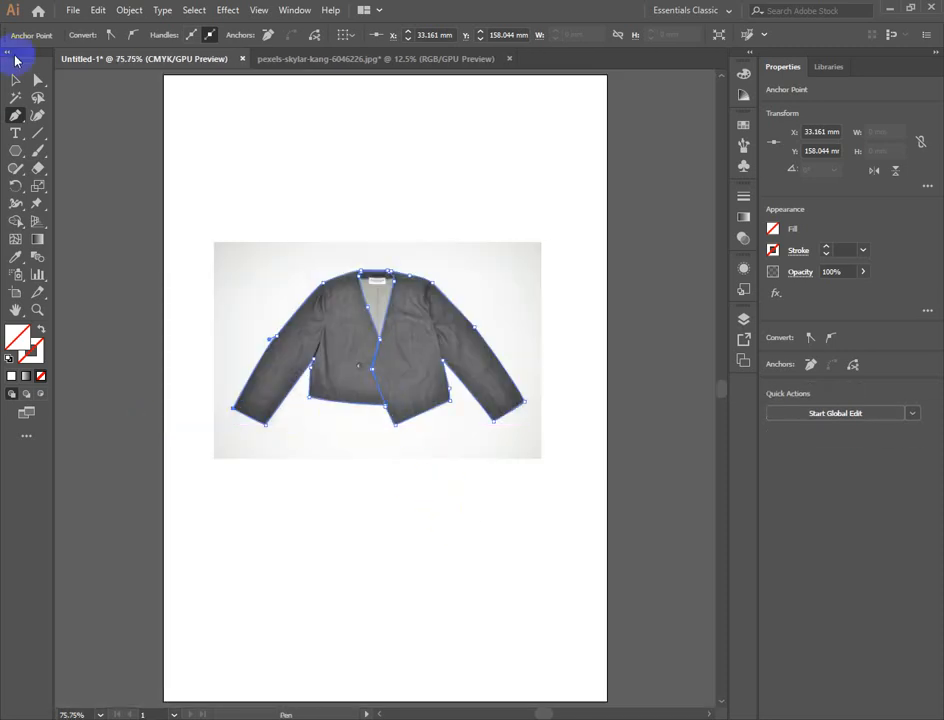
{"action": "left_click", "coordinate": [15, 80]}
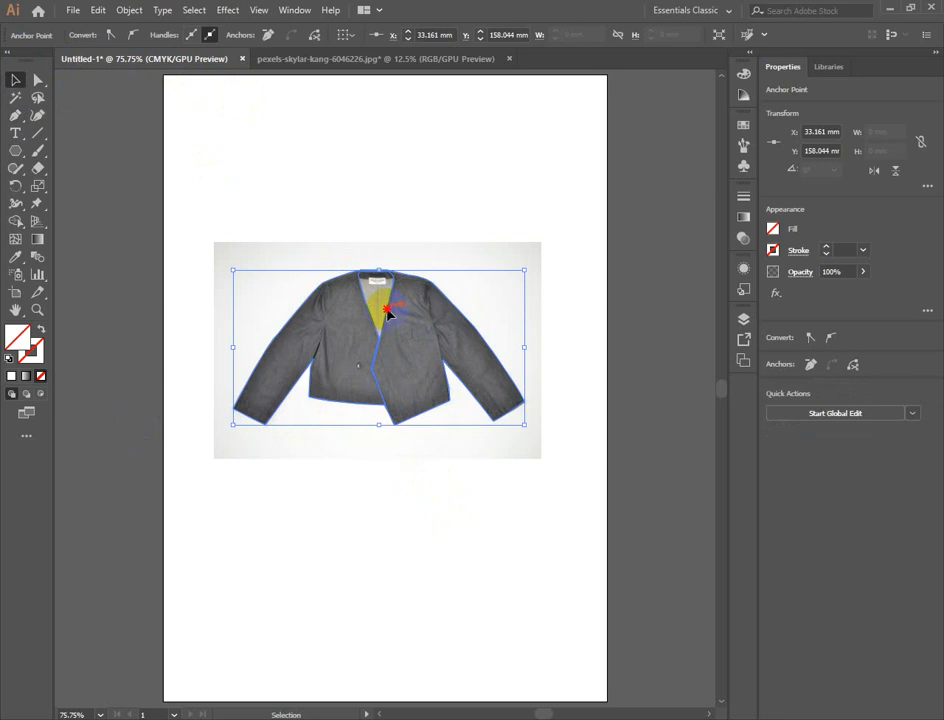
{"action": "left_click_drag", "start_coordinate": [388, 313], "coordinate": [343, 511]}
{"action": "left_click", "coordinate": [556, 518]}
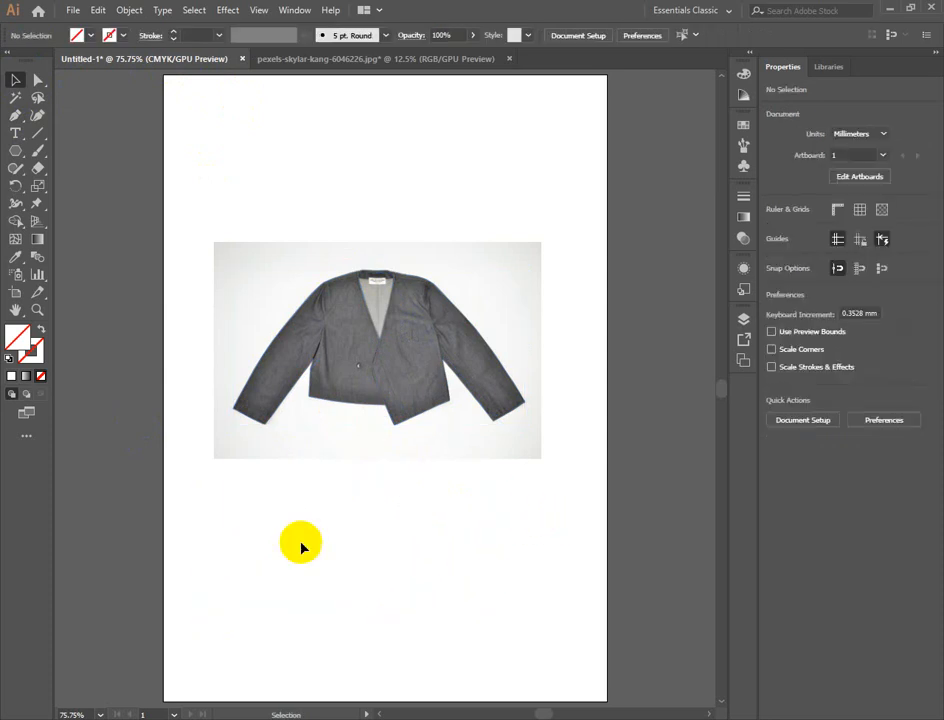
Step: Apply a black stroke to the jacket outline below the photo
{"action": "left_click", "coordinate": [340, 566]}
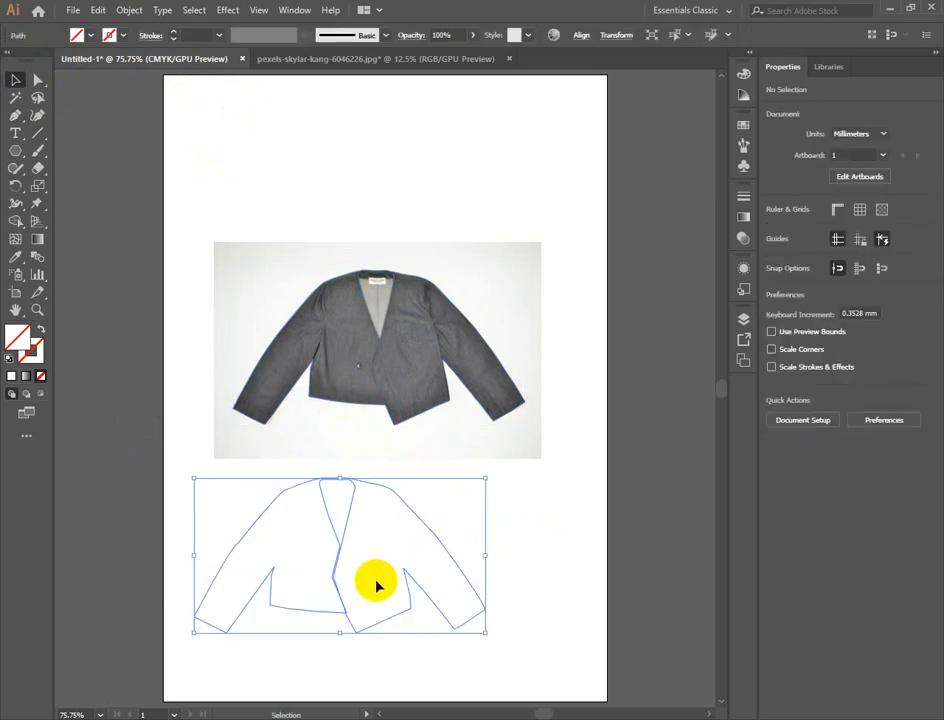
{"action": "left_click", "coordinate": [90, 36]}
{"action": "left_click", "coordinate": [100, 40]}
{"action": "left_click", "coordinate": [121, 35]}
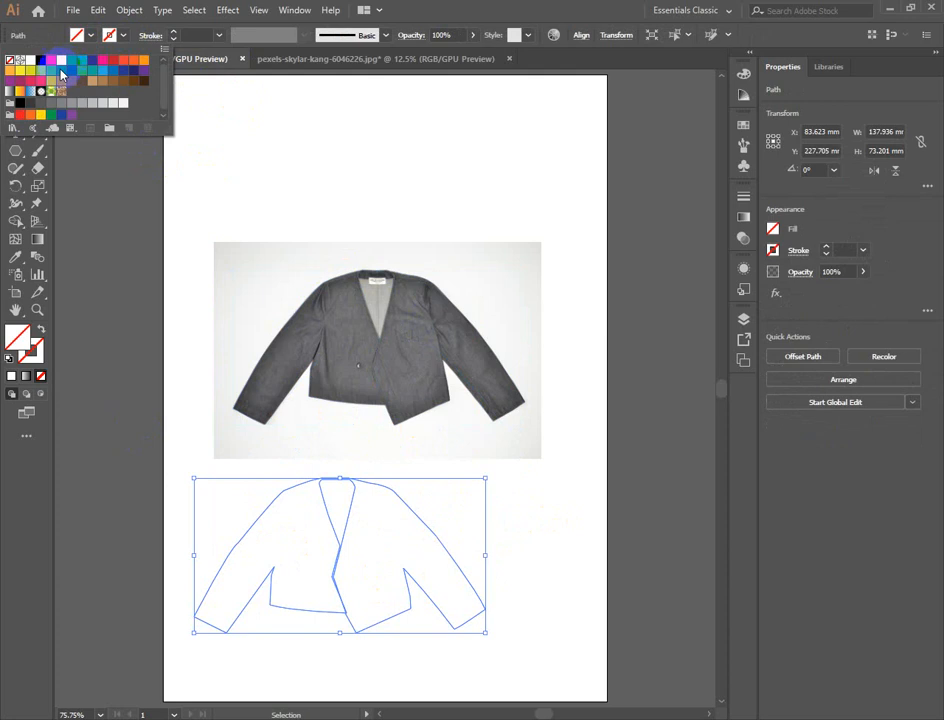
{"action": "left_click", "coordinate": [30, 61]}
{"action": "left_click", "coordinate": [539, 533]}
{"action": "left_click", "coordinate": [537, 535]}
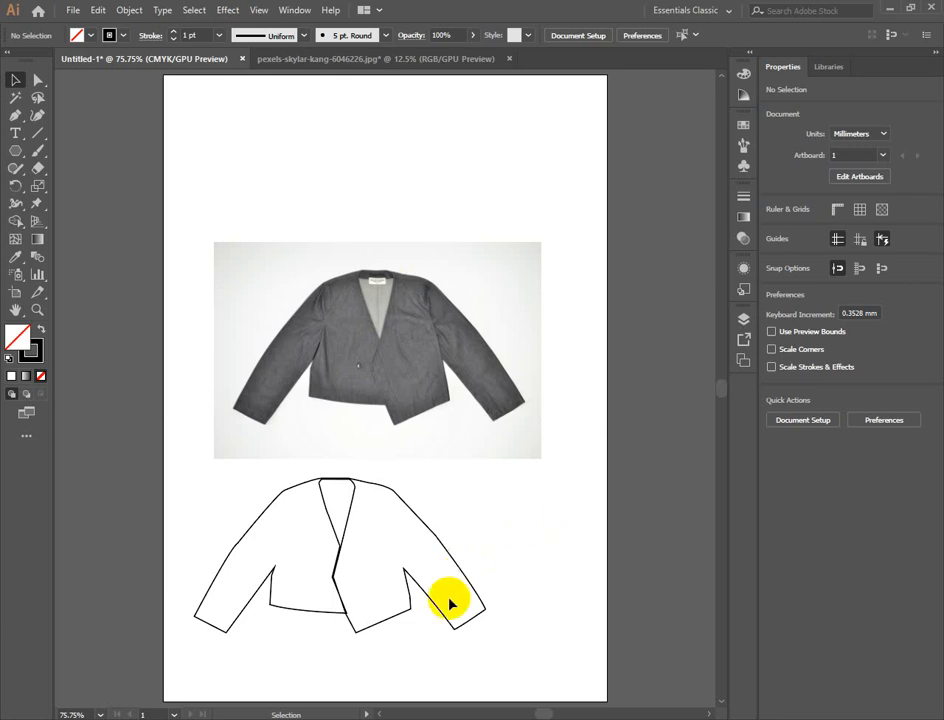
Step: Fill the jacket outline with a medium gray swatch and deselect it
{"action": "left_click", "coordinate": [350, 528]}
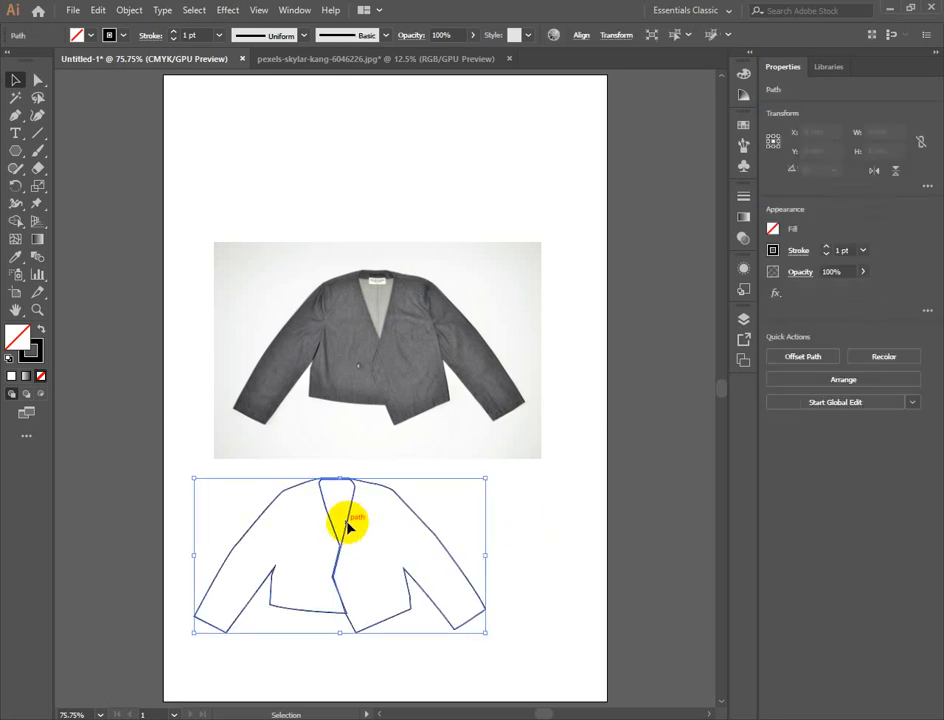
{"action": "left_click", "coordinate": [93, 37]}
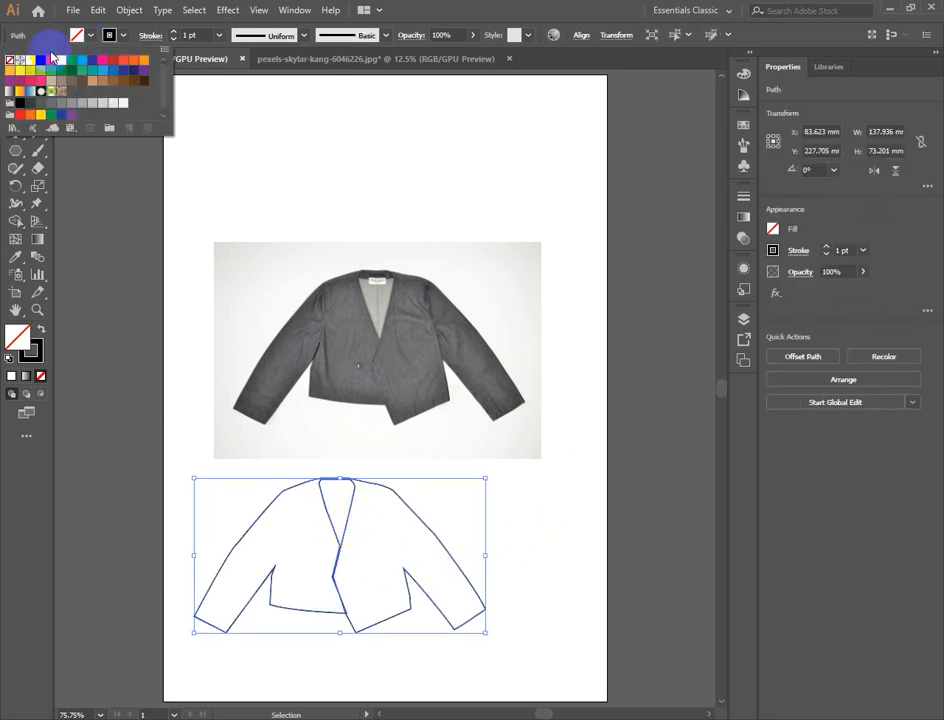
{"action": "left_click", "coordinate": [65, 103]}
{"action": "left_click", "coordinate": [577, 560]}
{"action": "left_click", "coordinate": [577, 560]}
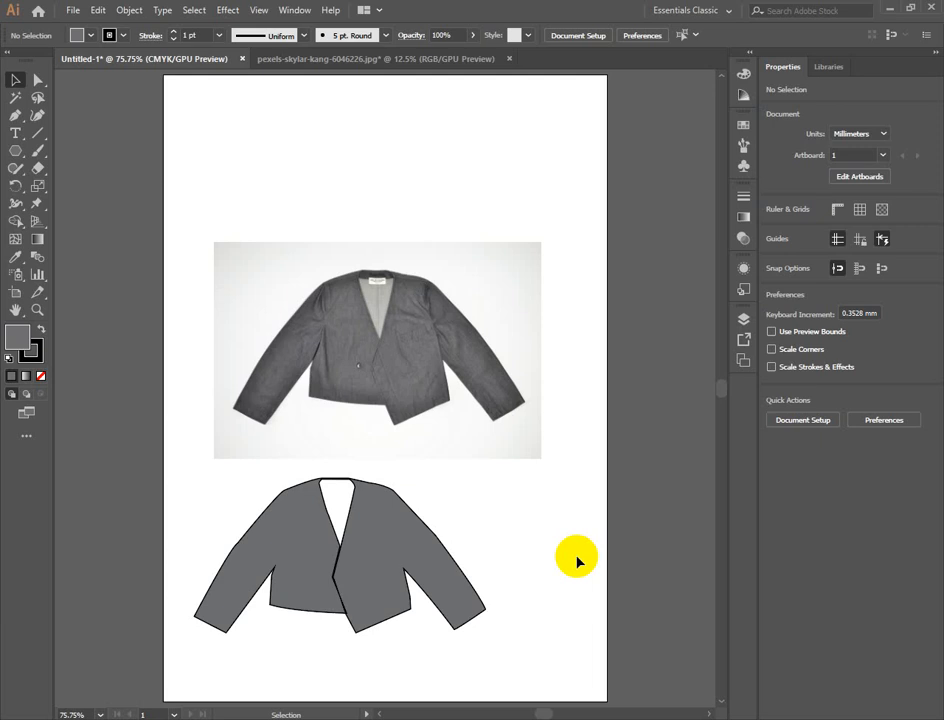
Step: Draw a closed curved shape about 169 mm wide and 67 mm high above the photo with the Curvature tool
{"action": "left_click", "coordinate": [37, 117]}
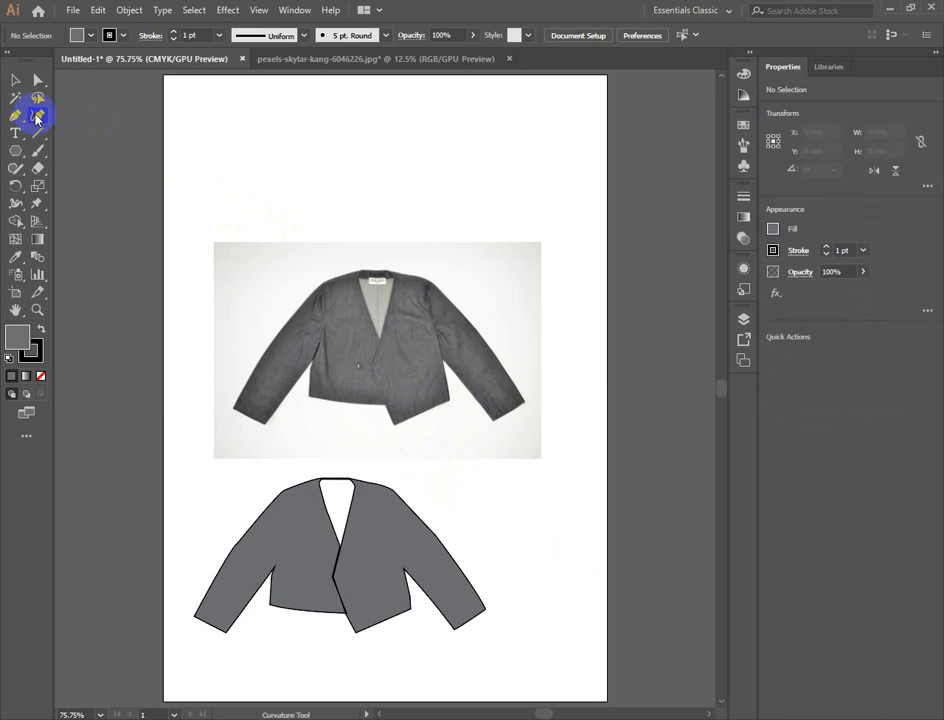
{"action": "left_click", "coordinate": [255, 142]}
{"action": "left_click", "coordinate": [509, 138]}
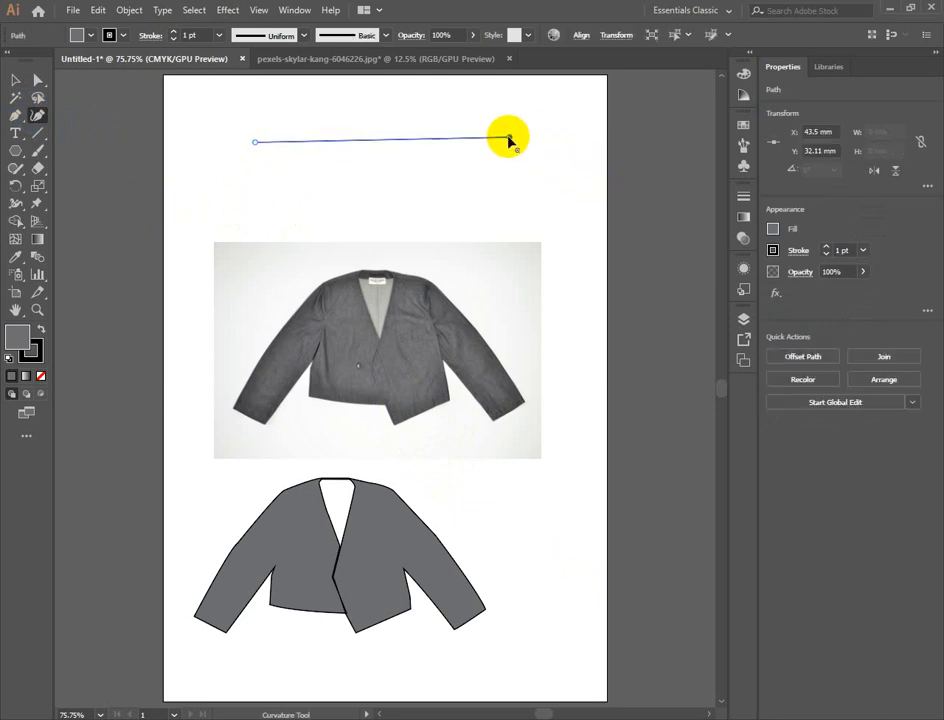
{"action": "left_click", "coordinate": [589, 238]}
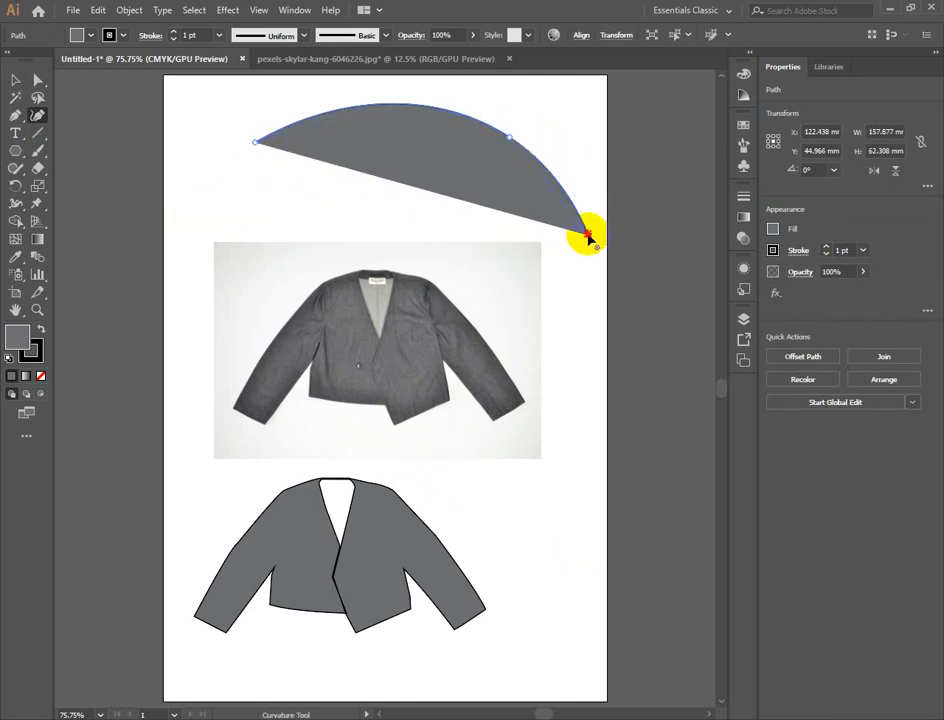
{"action": "left_click", "coordinate": [234, 155]}
{"action": "left_click", "coordinate": [256, 142]}
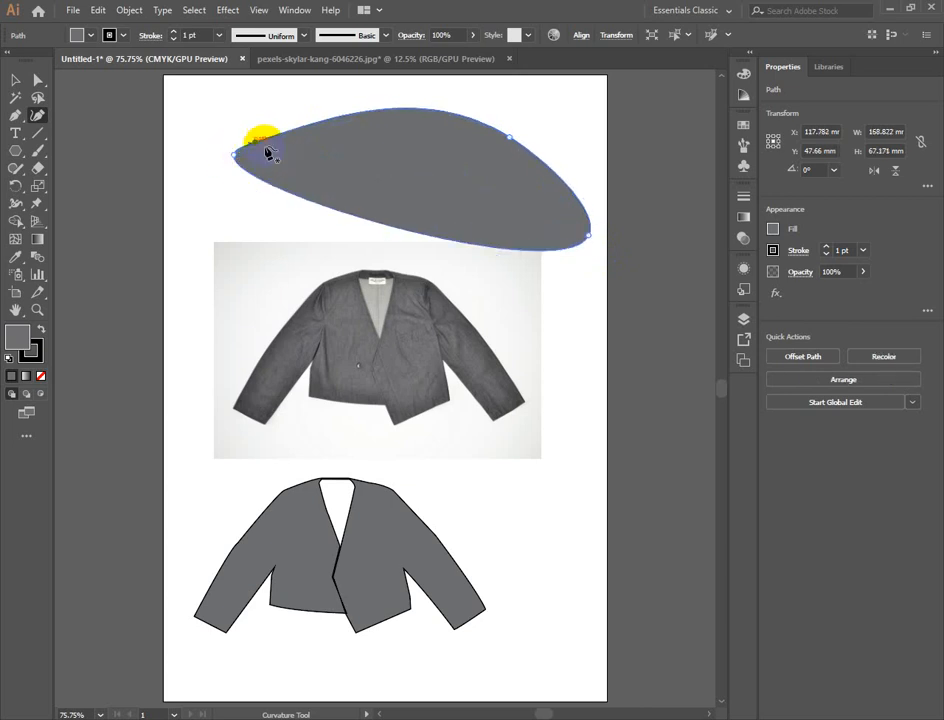
Step: Select the curved shape above the jacket photo and delete it
{"action": "left_click", "coordinate": [14, 79]}
{"action": "left_click", "coordinate": [240, 201]}
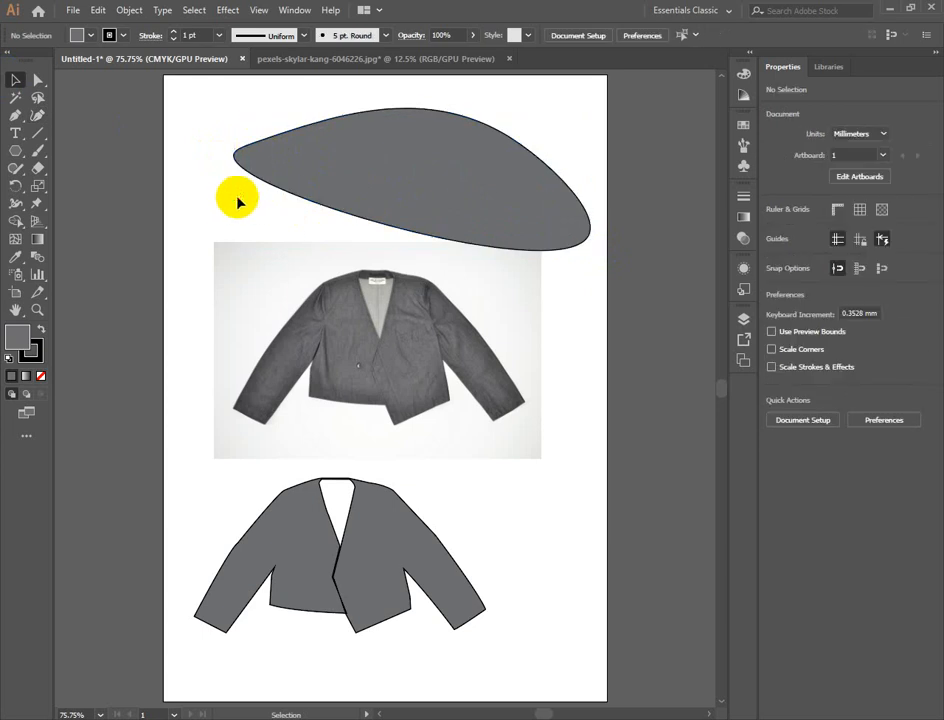
{"action": "left_click_drag", "start_coordinate": [471, 208], "coordinate": [426, 181]}
{"action": "key", "text": "Delete"}
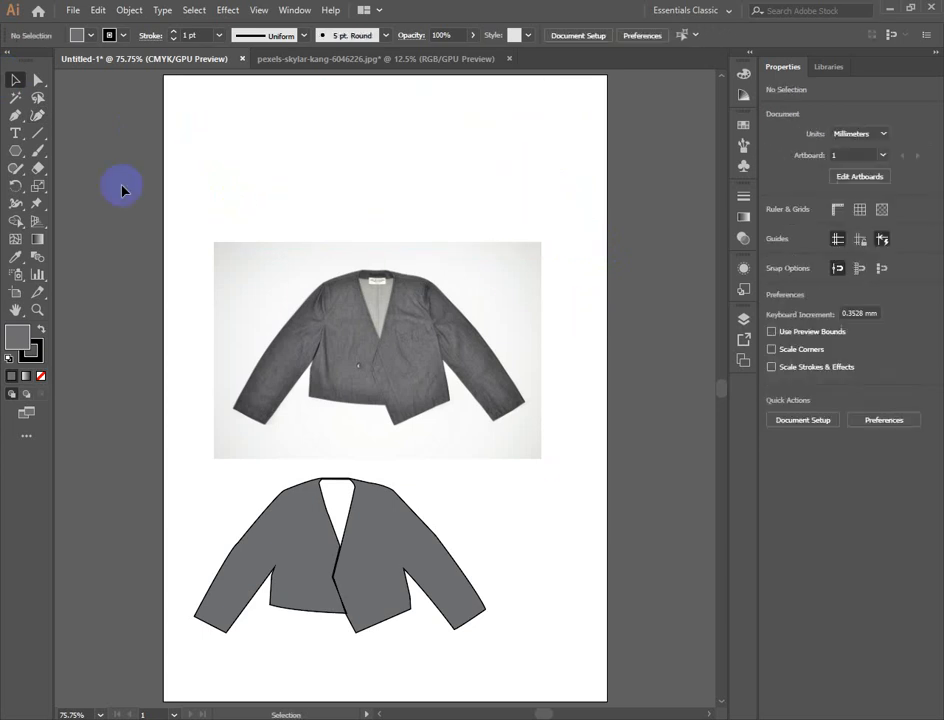
Step: Draw a closed triangular path about 75 mm wide and 35 mm high above the jacket photo with the Pen tool
{"action": "left_click", "coordinate": [16, 115]}
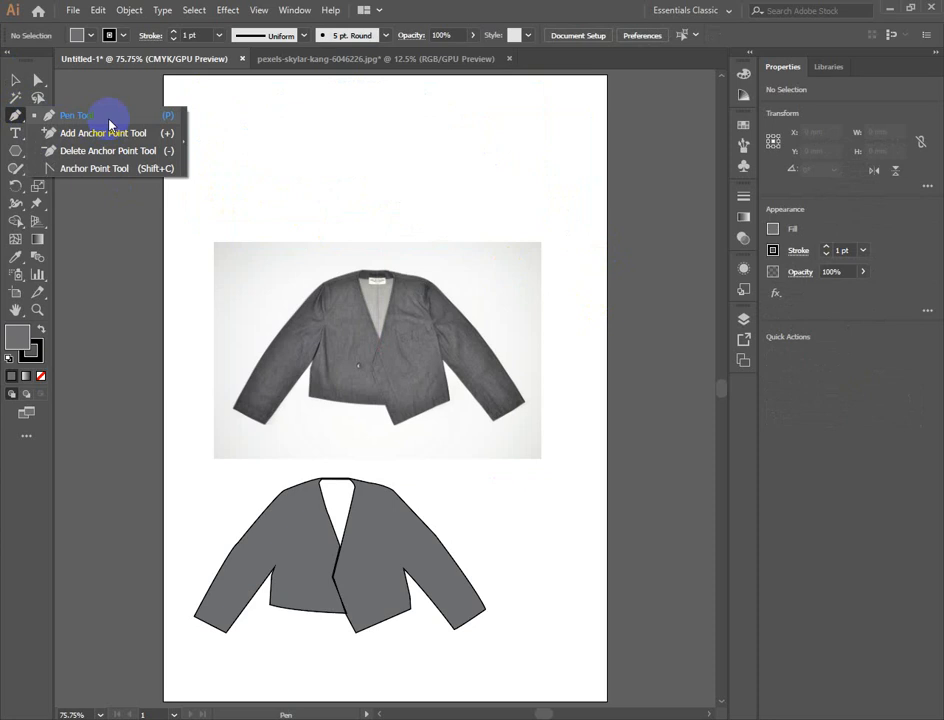
{"action": "left_click", "coordinate": [306, 123]}
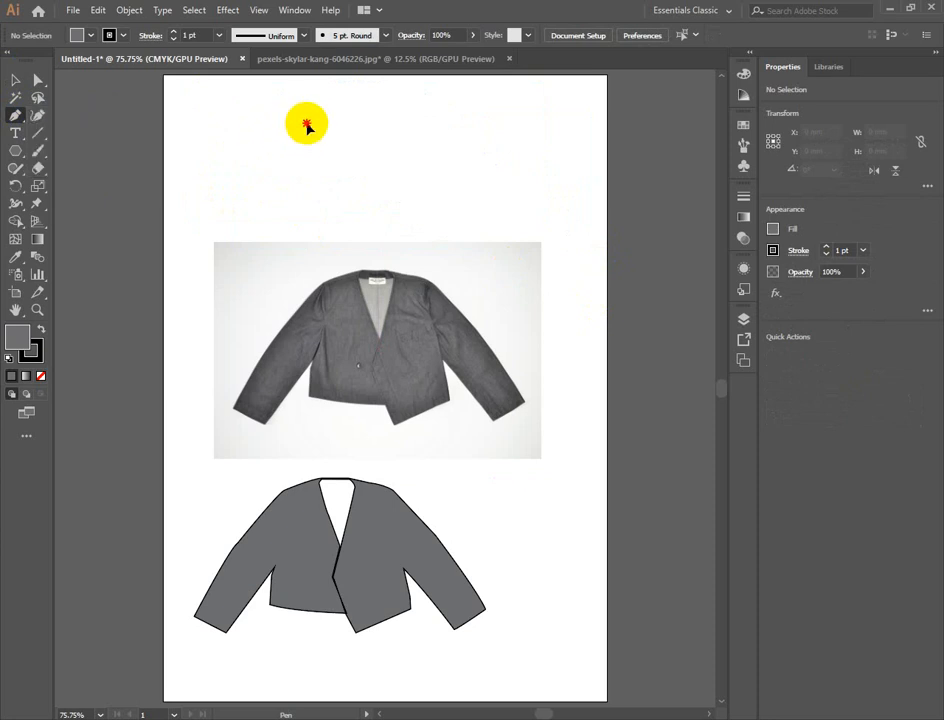
{"action": "left_click", "coordinate": [372, 169]}
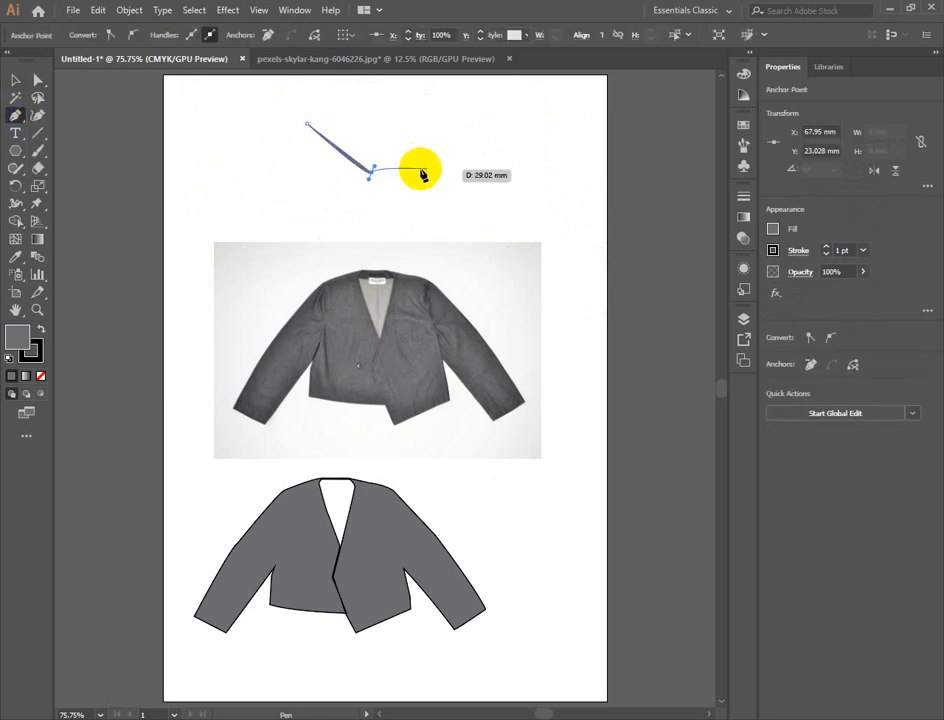
{"action": "left_click", "coordinate": [214, 195]}
{"action": "left_click", "coordinate": [306, 123]}
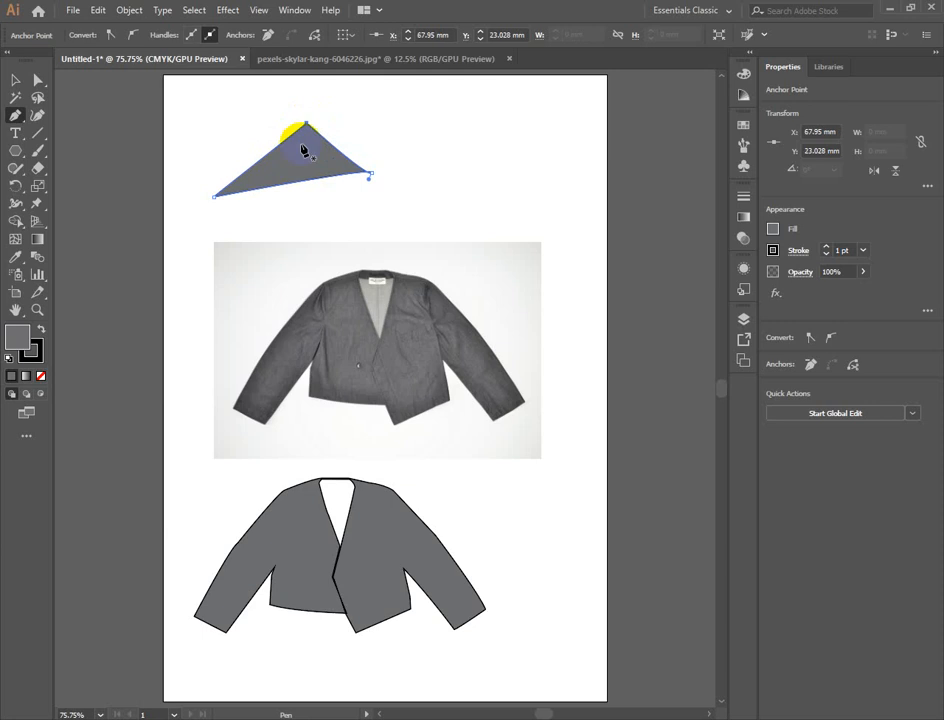
{"action": "left_click", "coordinate": [15, 79]}
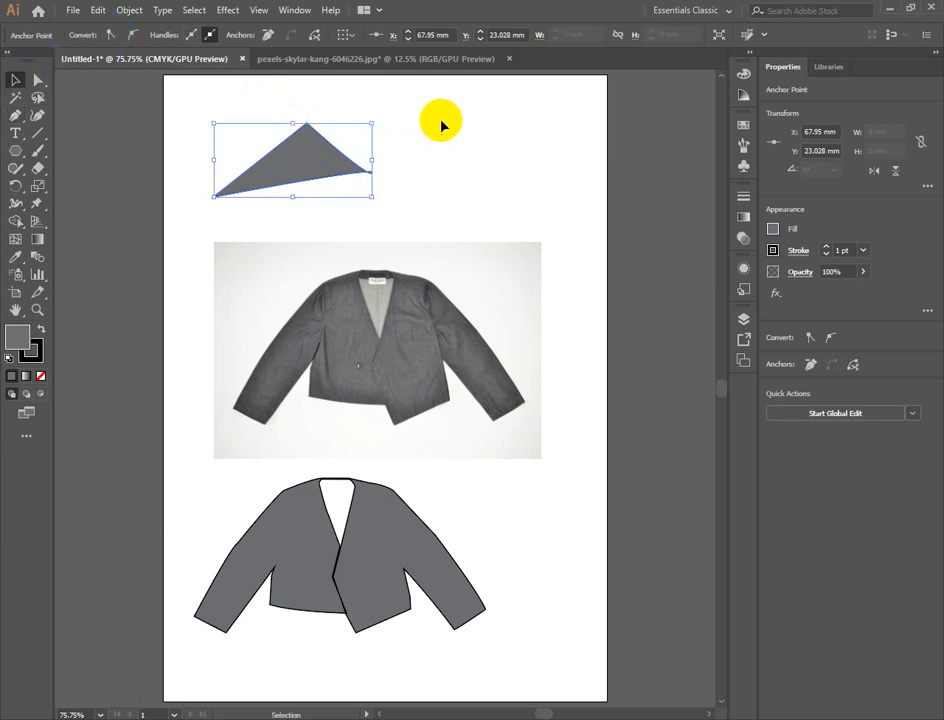
{"action": "left_click", "coordinate": [442, 122]}
Step: Remove the fill from the triangular path above the photo and deselect it
{"action": "left_click", "coordinate": [301, 152]}
{"action": "left_click", "coordinate": [80, 35]}
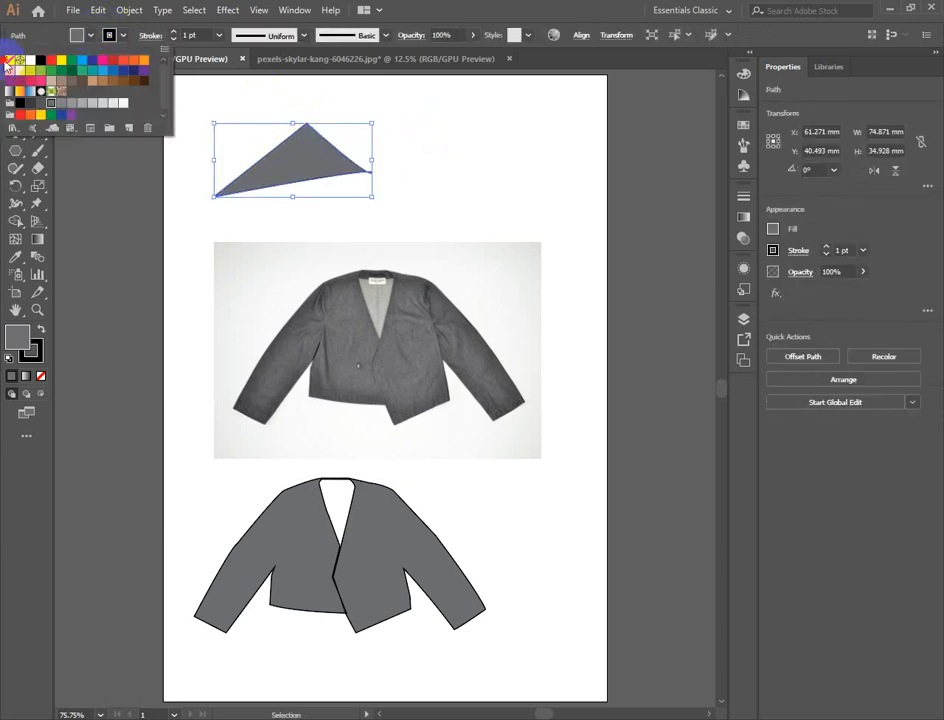
{"action": "left_click", "coordinate": [7, 48]}
{"action": "left_click", "coordinate": [449, 166]}
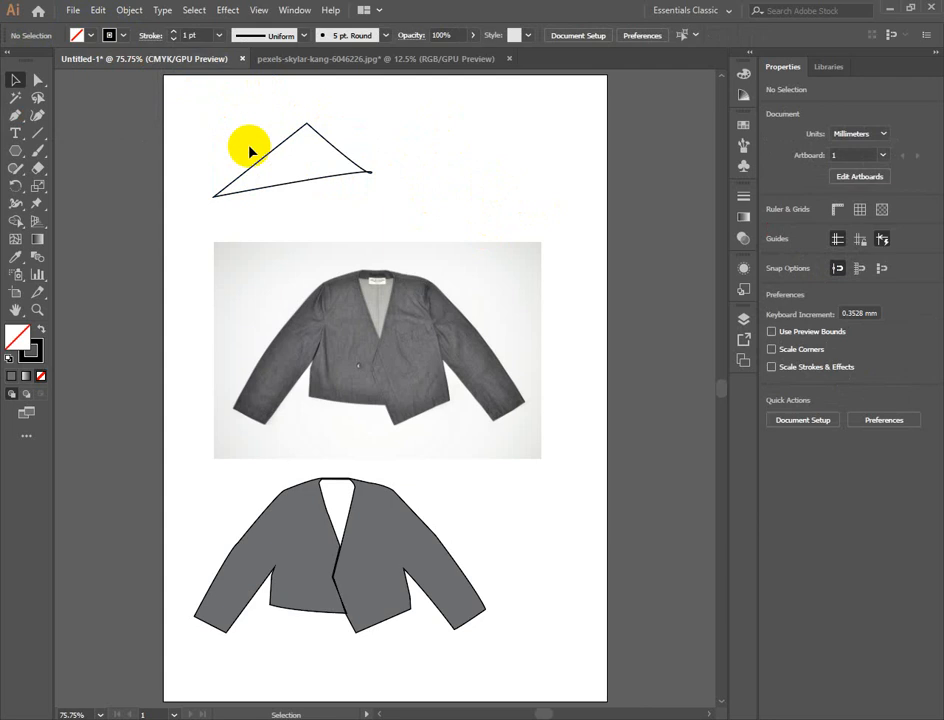
{"action": "left_click", "coordinate": [333, 181]}
{"action": "left_click", "coordinate": [525, 212]}
Step: Add anchor points at the left shoulder and on the bottom hem of the gray jacket outline with the Add Anchor Point tool
{"action": "key", "text": "ctrl+plus"}
{"action": "key", "text": "ctrl+plus"}
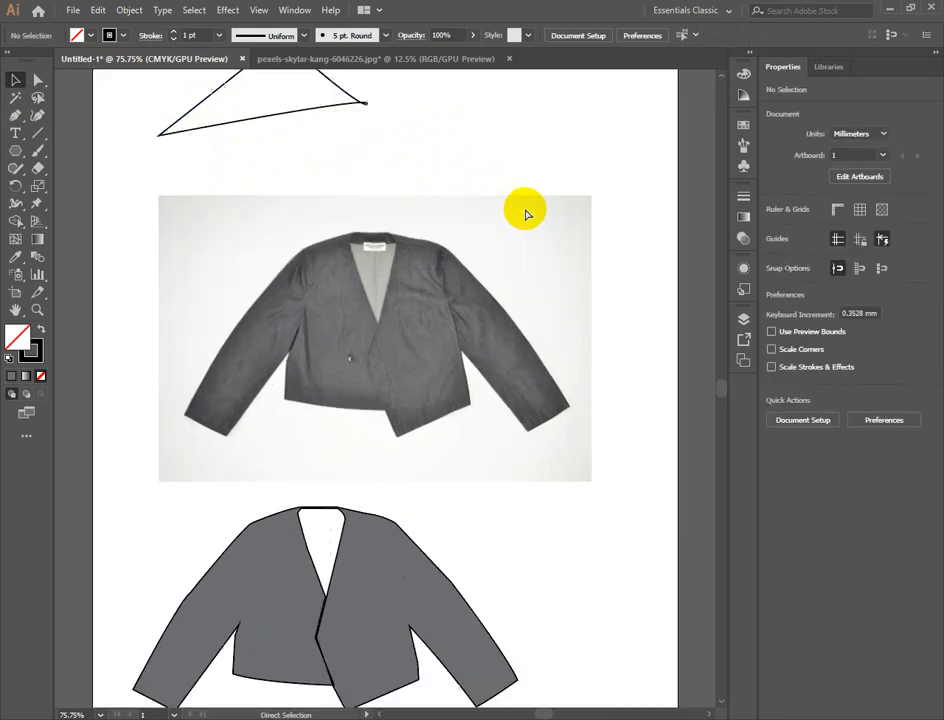
{"action": "left_click_drag", "start_coordinate": [359, 180], "coordinate": [452, 408]}
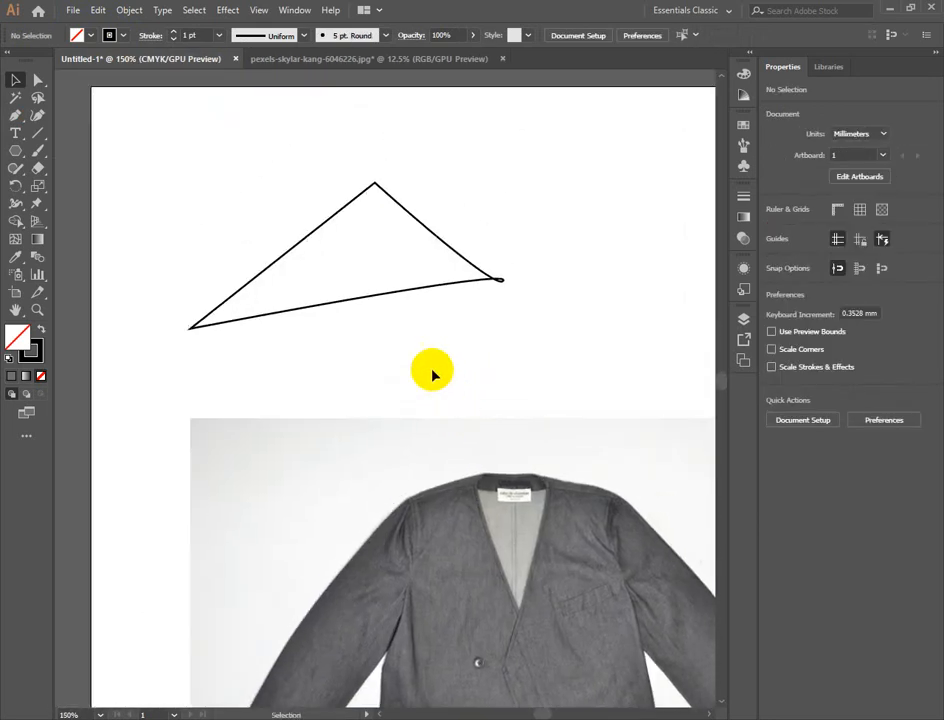
{"action": "left_click", "coordinate": [13, 116]}
{"action": "left_click", "coordinate": [12, 121]}
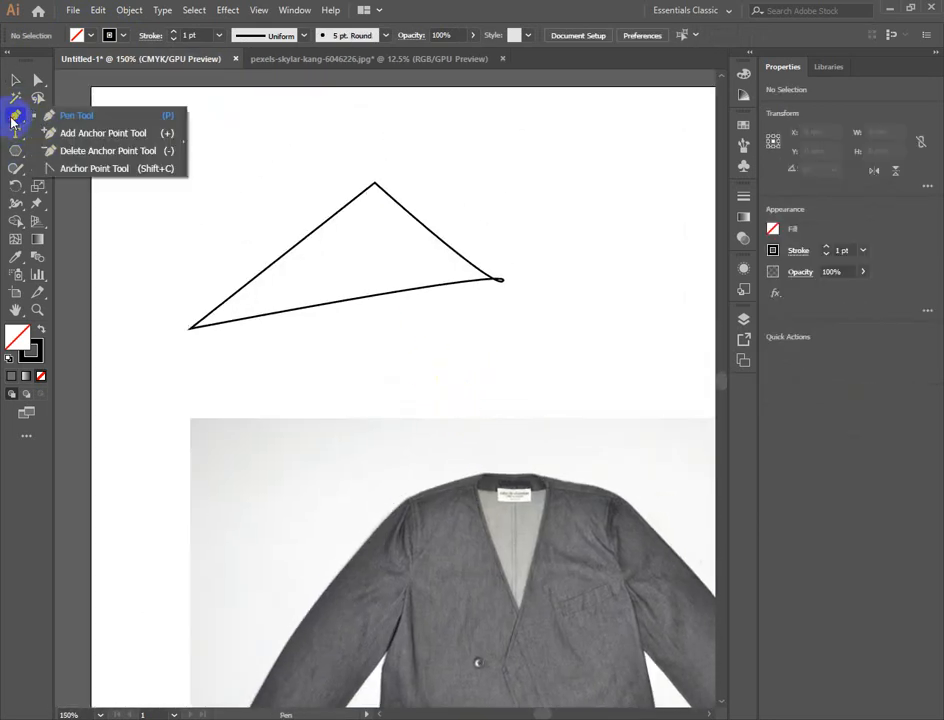
{"action": "left_click_drag", "start_coordinate": [12, 121], "coordinate": [100, 142]}
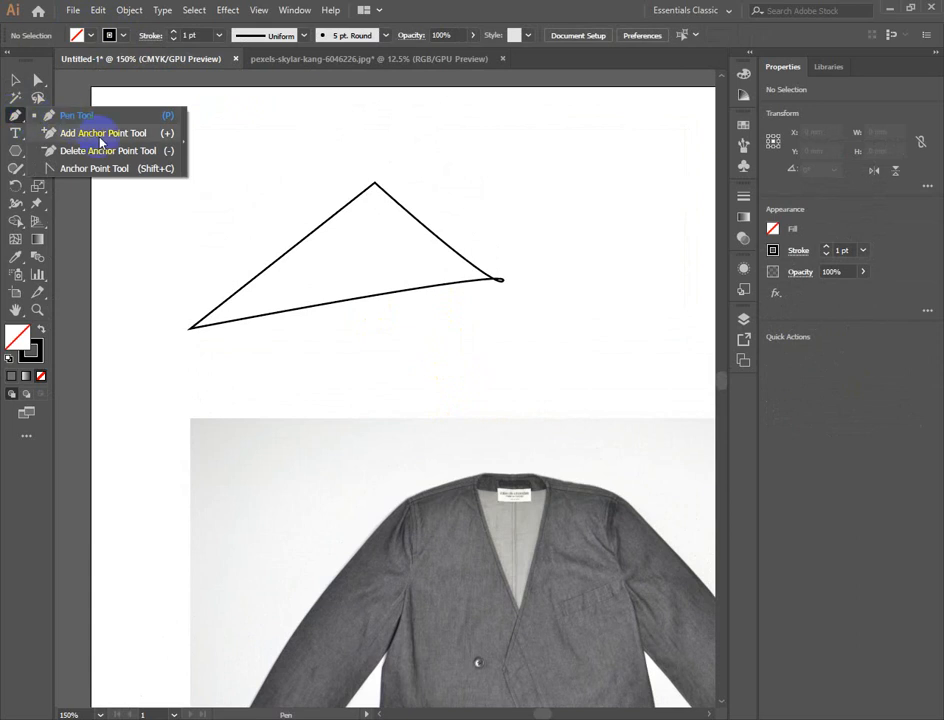
{"action": "left_click_drag", "start_coordinate": [100, 142], "coordinate": [99, 136]}
{"action": "scroll", "coordinate": [327, 268], "scroll_direction": "down", "scroll_amount": 5}
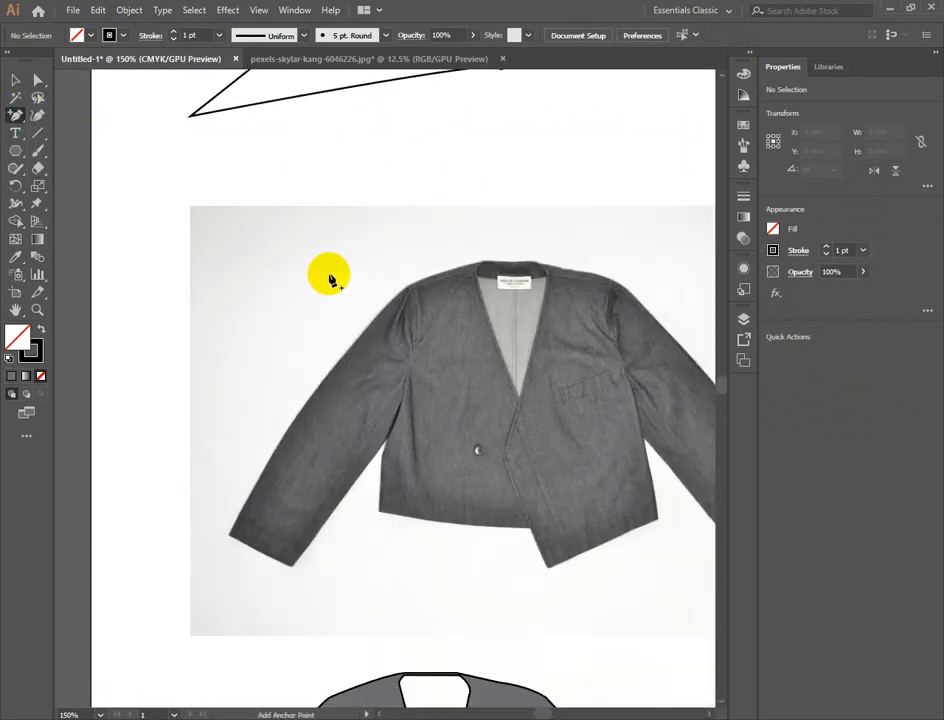
{"action": "scroll", "coordinate": [330, 283], "scroll_direction": "down", "scroll_amount": 8}
{"action": "left_click", "coordinate": [310, 356]}
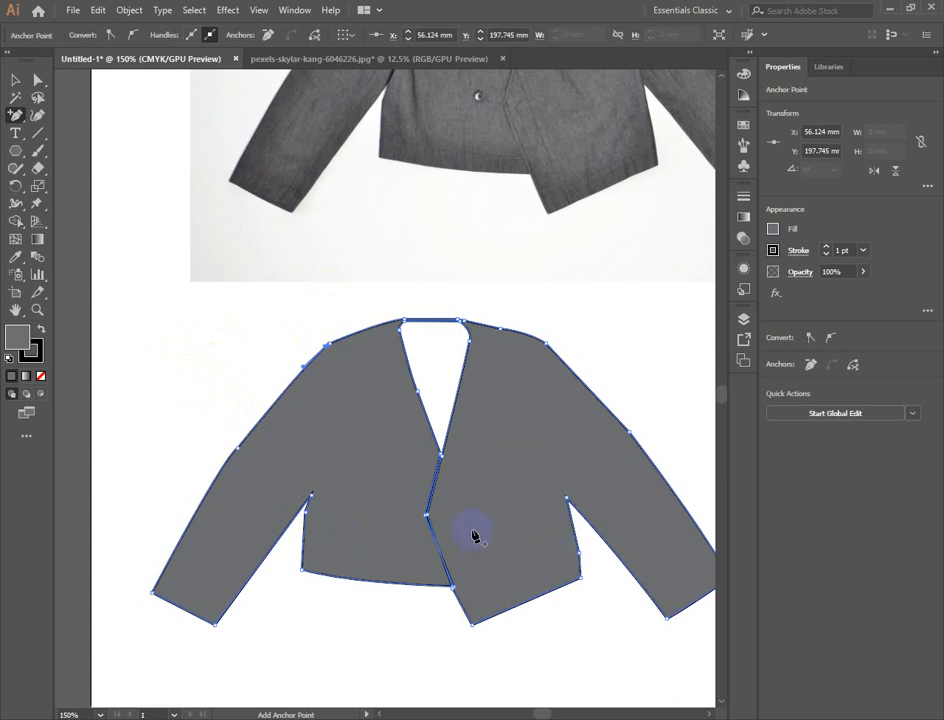
{"action": "left_click", "coordinate": [266, 572]}
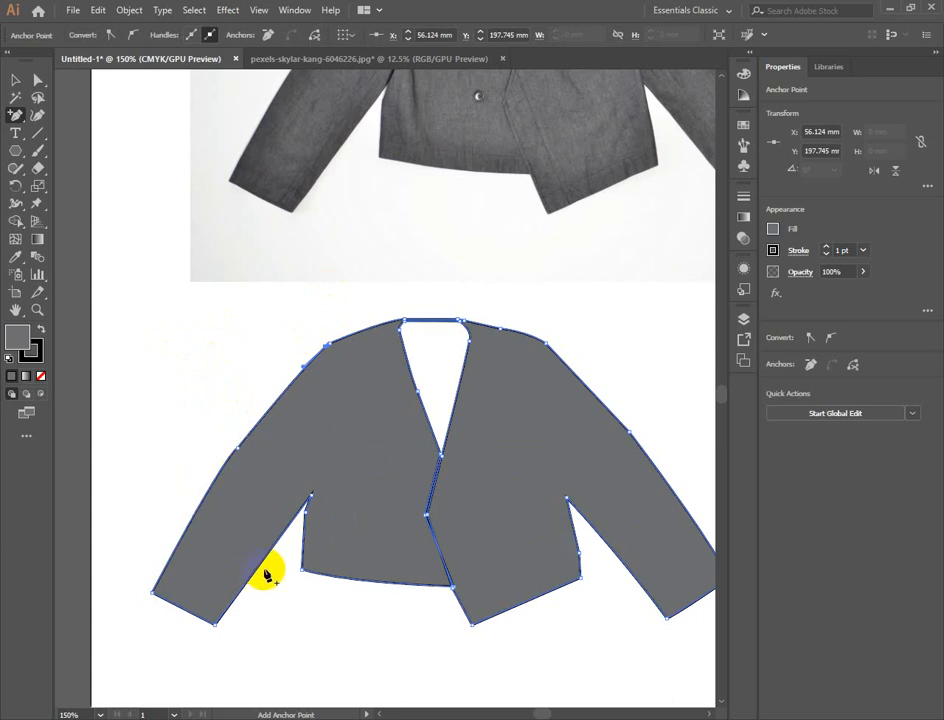
{"action": "left_click", "coordinate": [375, 583]}
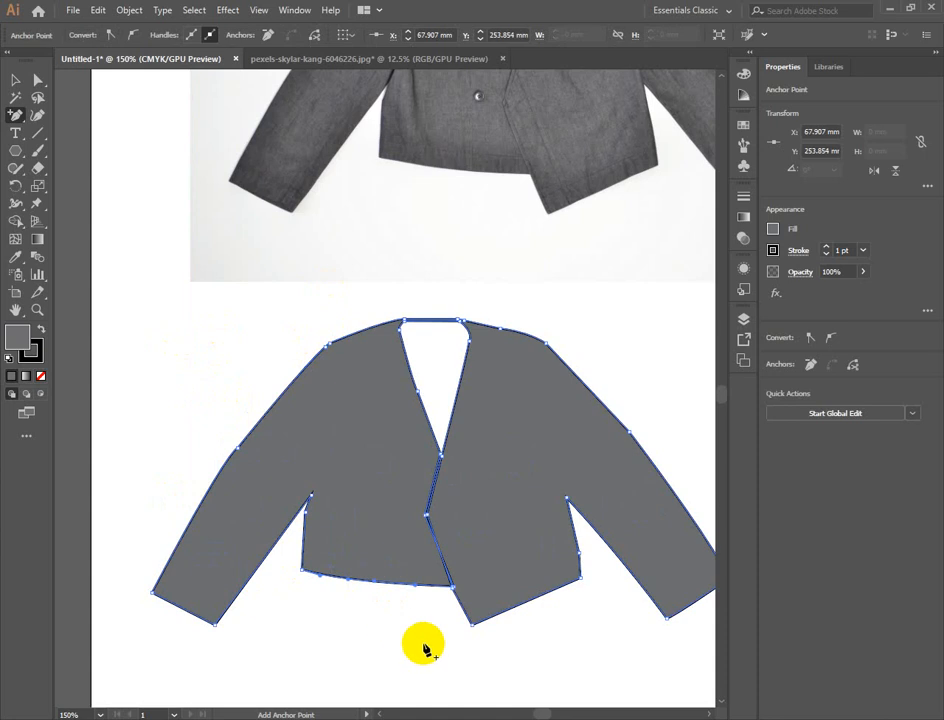
Step: Add anchor points along the inner and outer edges of the jacket outline's left sleeve
{"action": "left_click", "coordinate": [260, 567]}
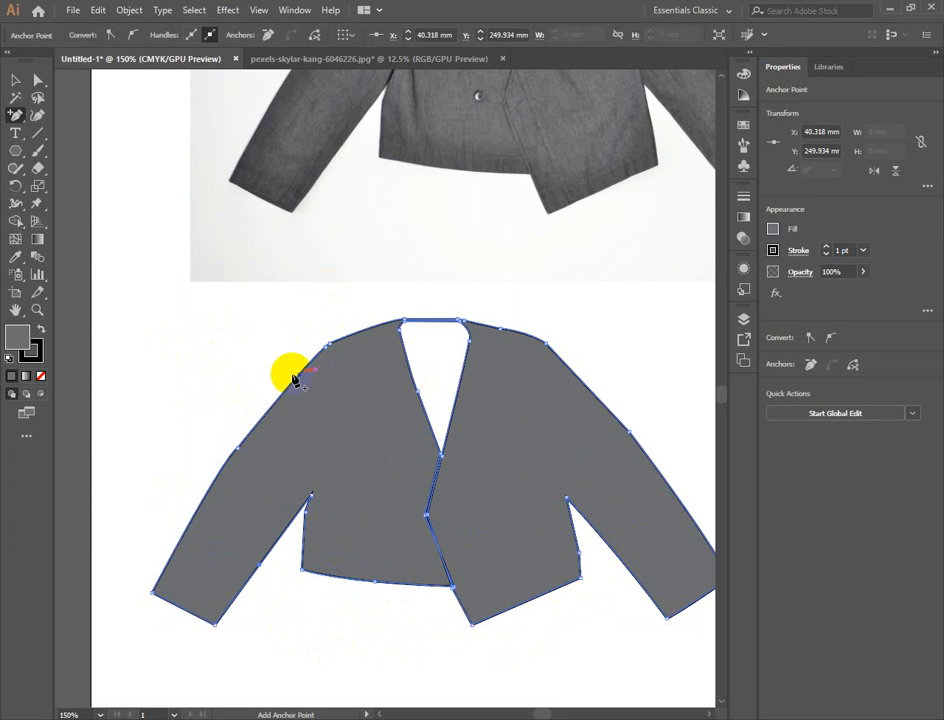
{"action": "left_click", "coordinate": [197, 511]}
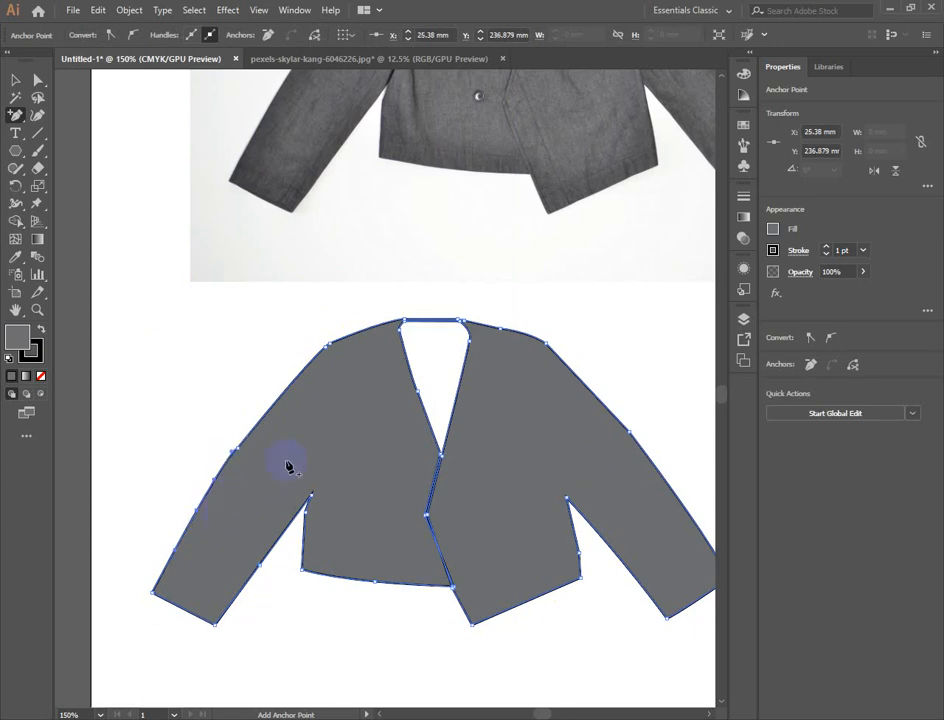
{"action": "left_click", "coordinate": [286, 392]}
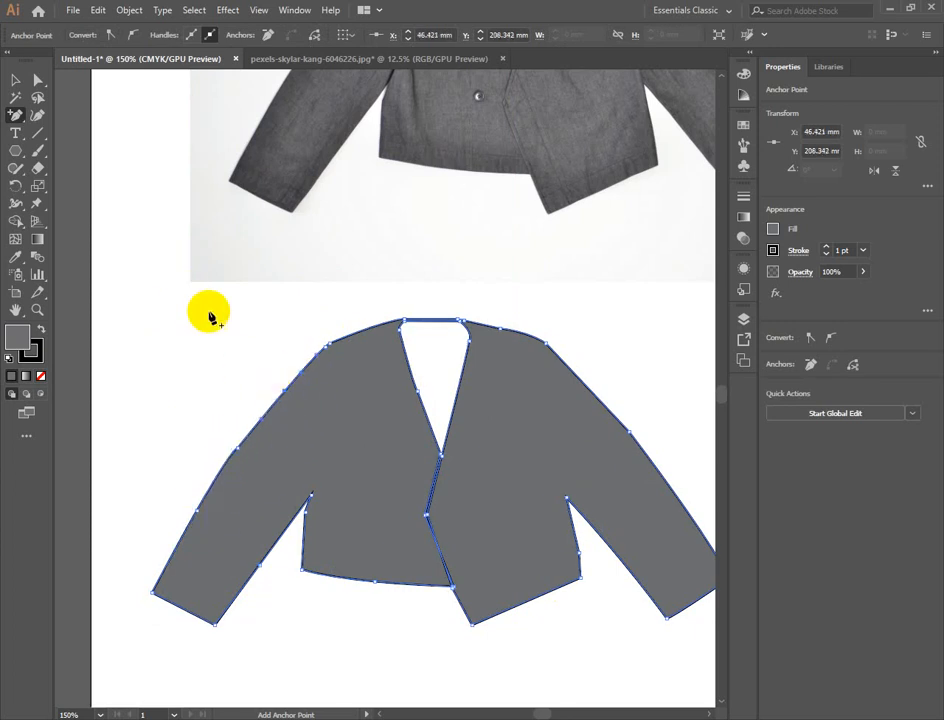
{"action": "left_click", "coordinate": [284, 389]}
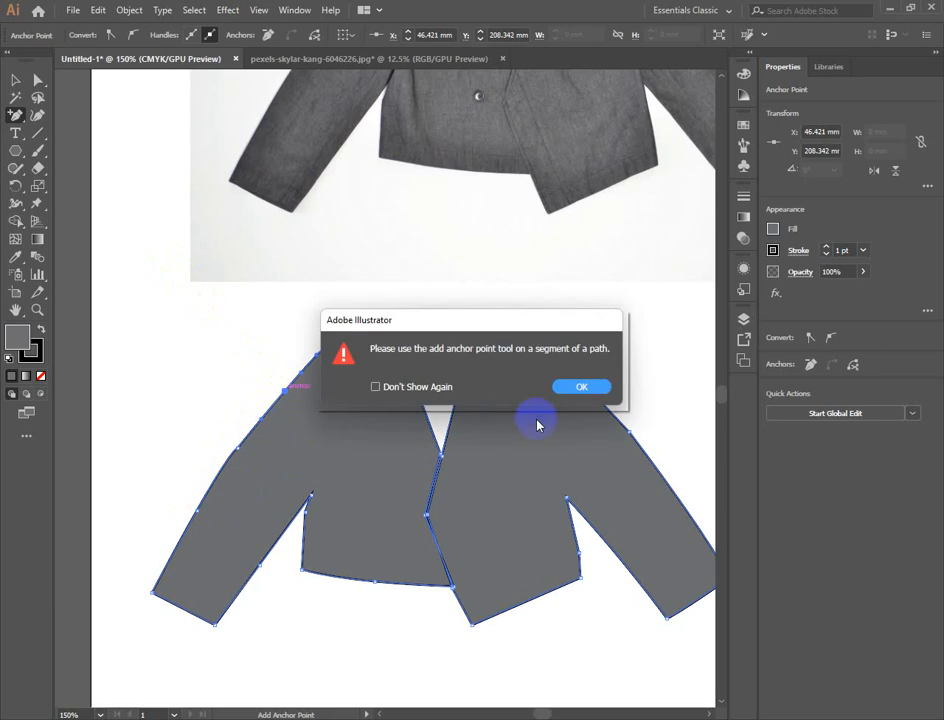
{"action": "left_click", "coordinate": [581, 386]}
Step: Try drawing a small curved path on the left sleeve's outer edge with the Pen tool, and remove it again
{"action": "left_click", "coordinate": [17, 116]}
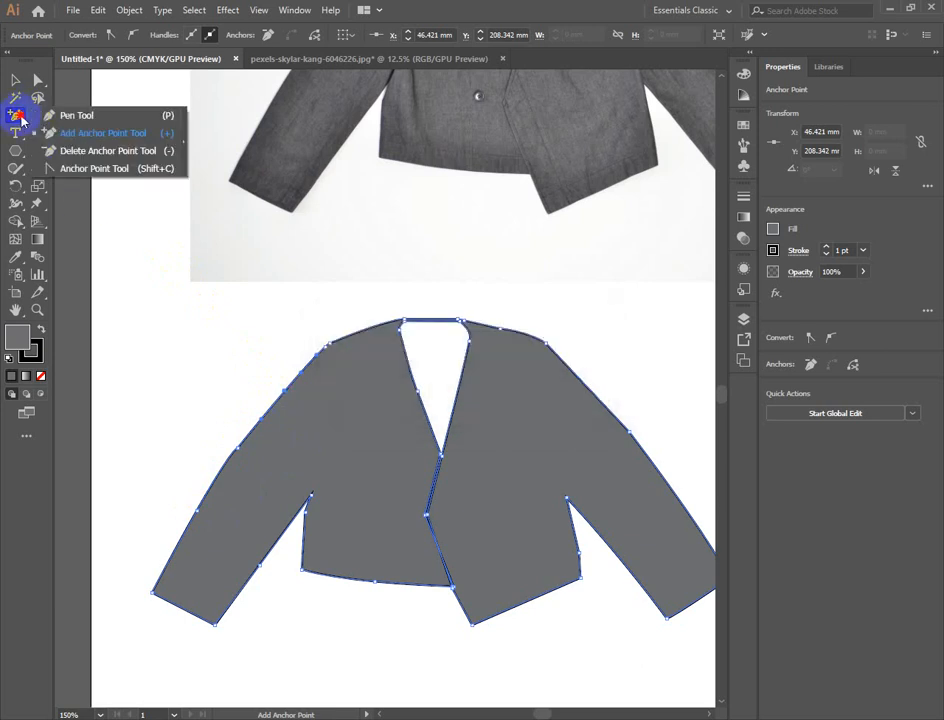
{"action": "left_click", "coordinate": [58, 115]}
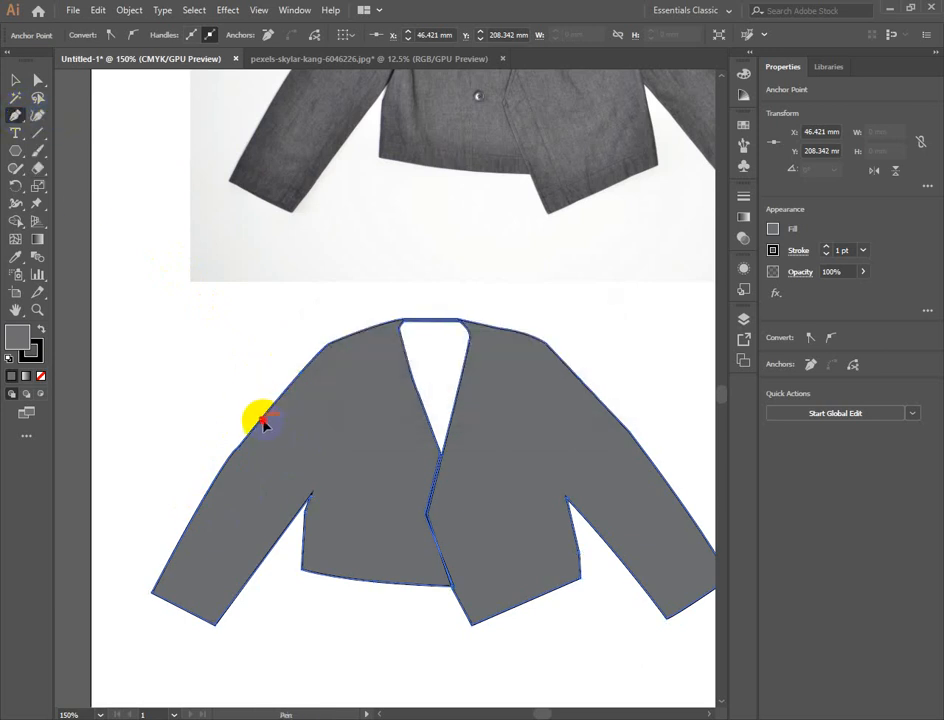
{"action": "left_click_drag", "start_coordinate": [262, 420], "coordinate": [243, 477]}
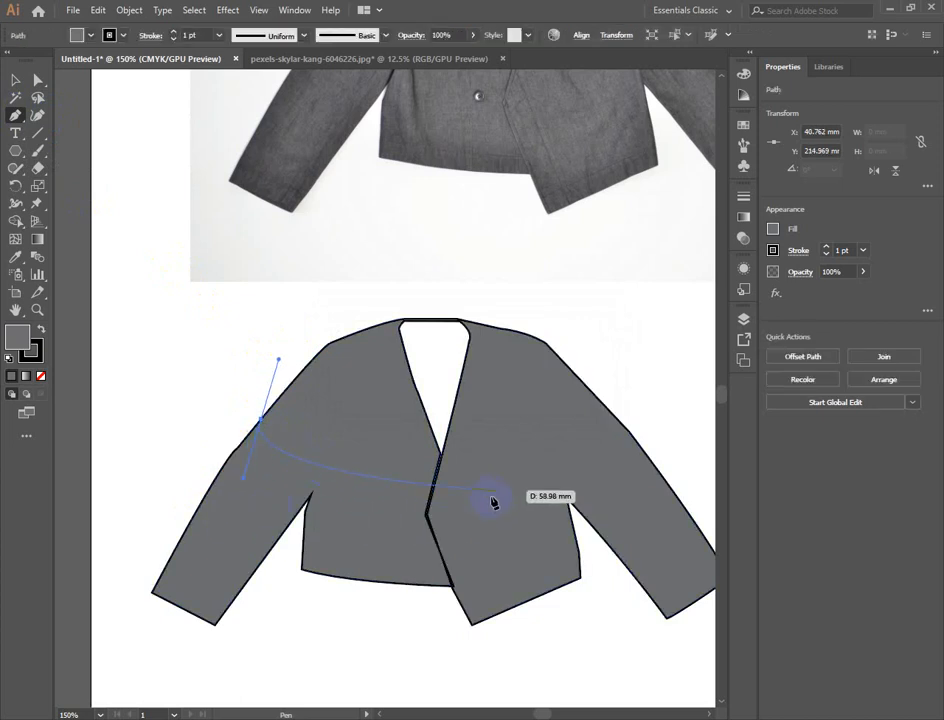
{"action": "left_click", "coordinate": [294, 437]}
{"action": "left_click", "coordinate": [261, 419]}
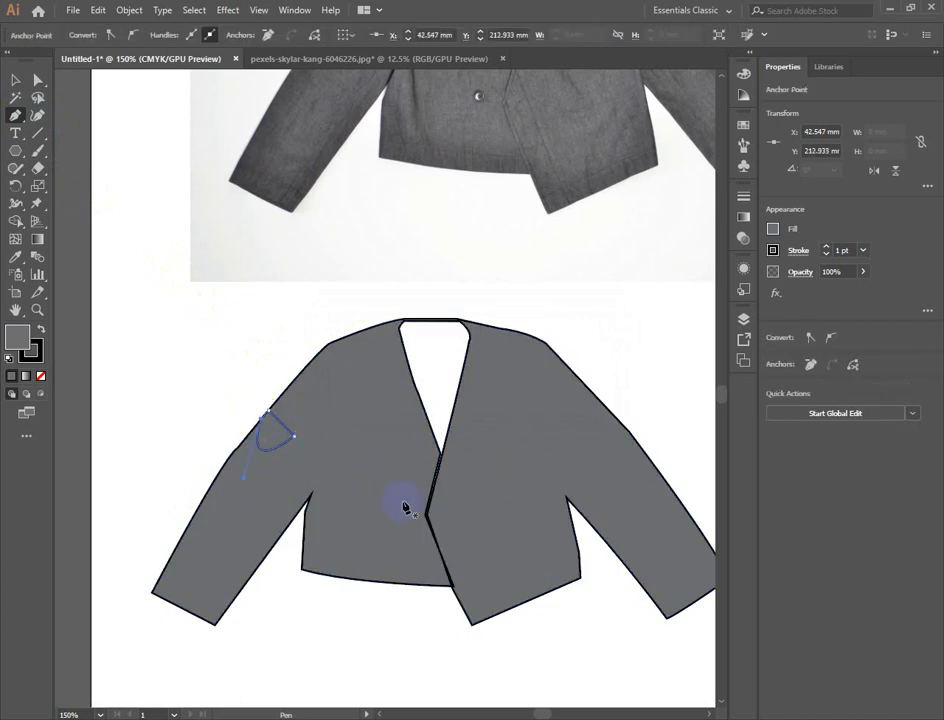
{"action": "key", "text": "ctrl+z"}
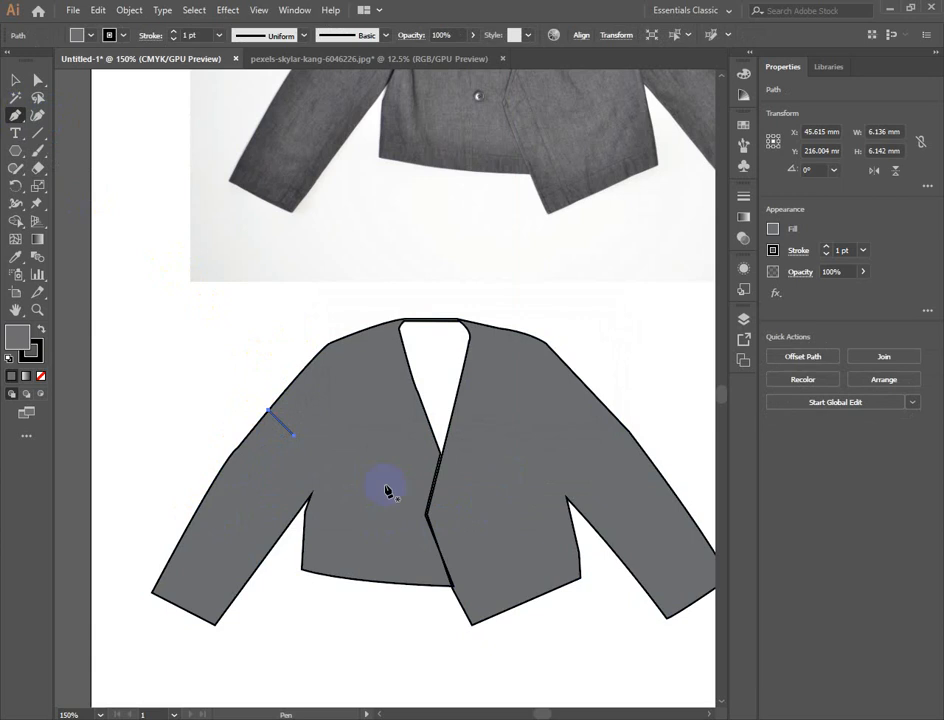
{"action": "key", "text": "Delete"}
{"action": "key", "text": "ctrl+equal"}
{"action": "key", "text": "ctrl+equal"}
{"action": "key", "text": "ctrl+equal"}
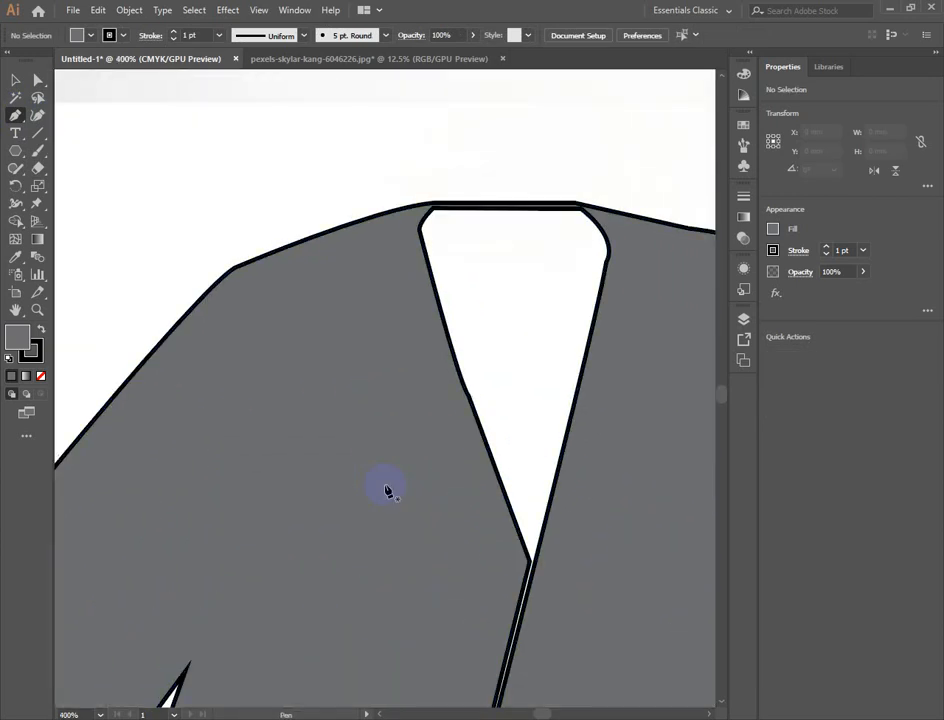
{"action": "left_click_drag", "start_coordinate": [217, 341], "coordinate": [383, 410]}
{"action": "left_click", "coordinate": [380, 381]}
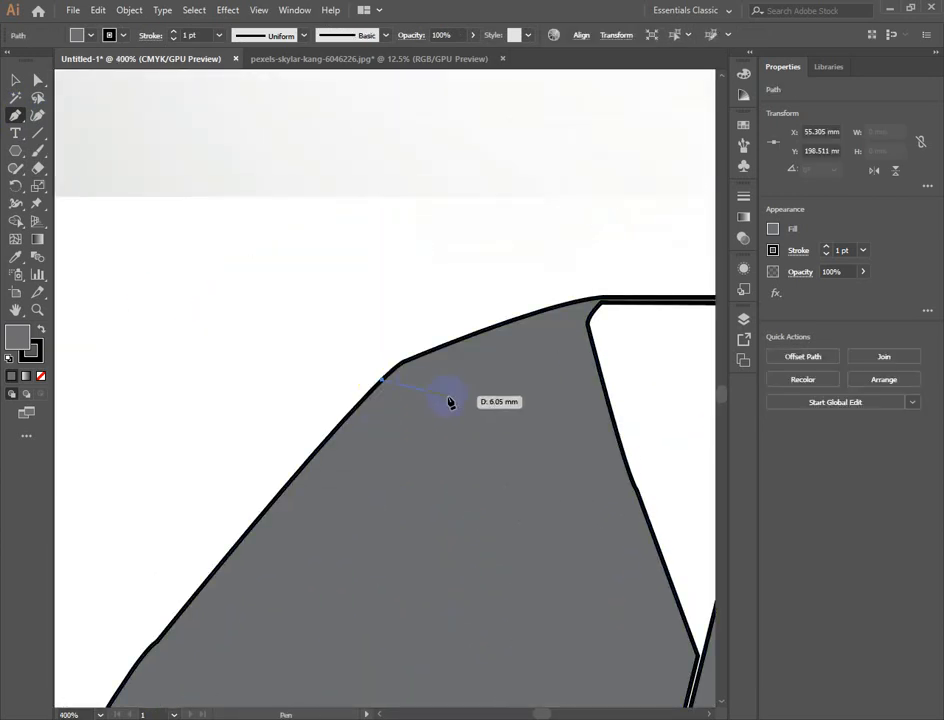
{"action": "key", "text": "ctrl+z"}
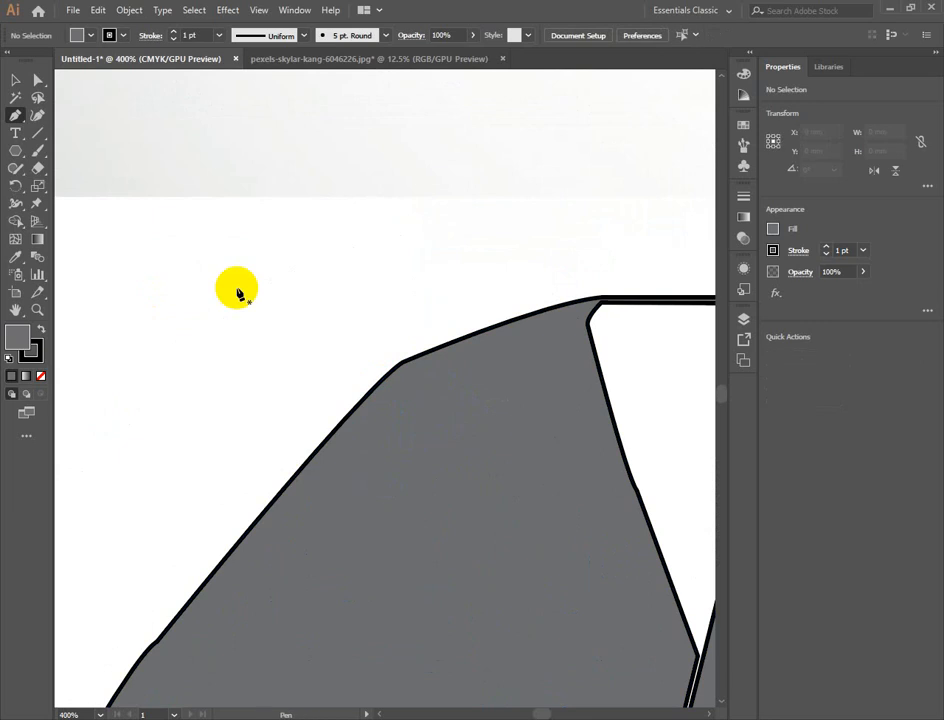
Step: Select the jacket outline and add more anchor points along the upper outer edge of its left sleeve
{"action": "left_click", "coordinate": [16, 80]}
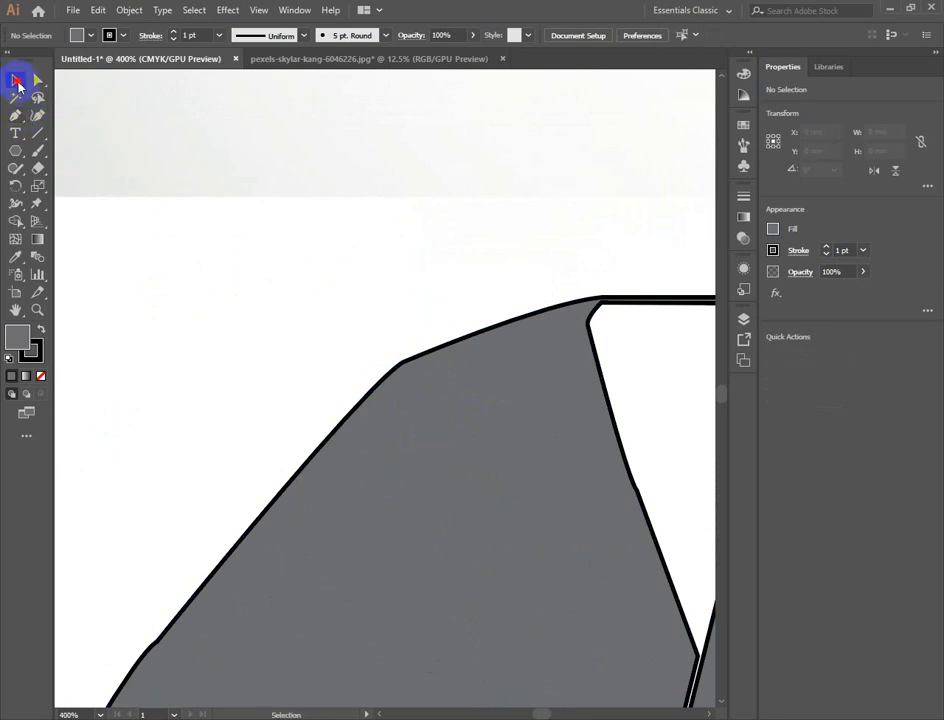
{"action": "left_click", "coordinate": [518, 453]}
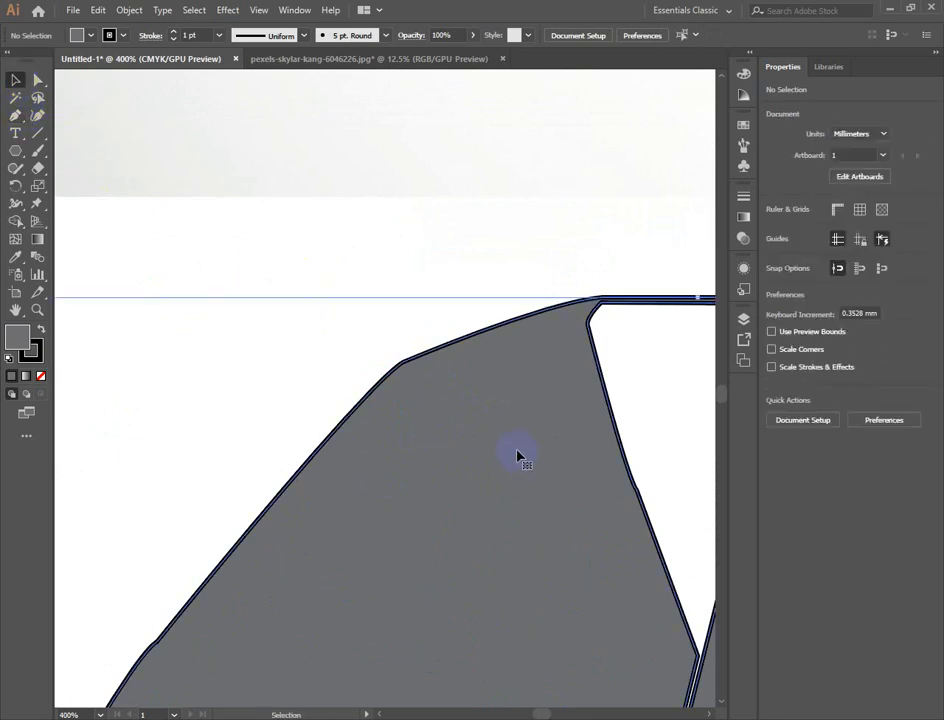
{"action": "left_click", "coordinate": [16, 118]}
{"action": "left_click_drag", "start_coordinate": [16, 116], "coordinate": [95, 131]}
{"action": "left_click", "coordinate": [314, 452]}
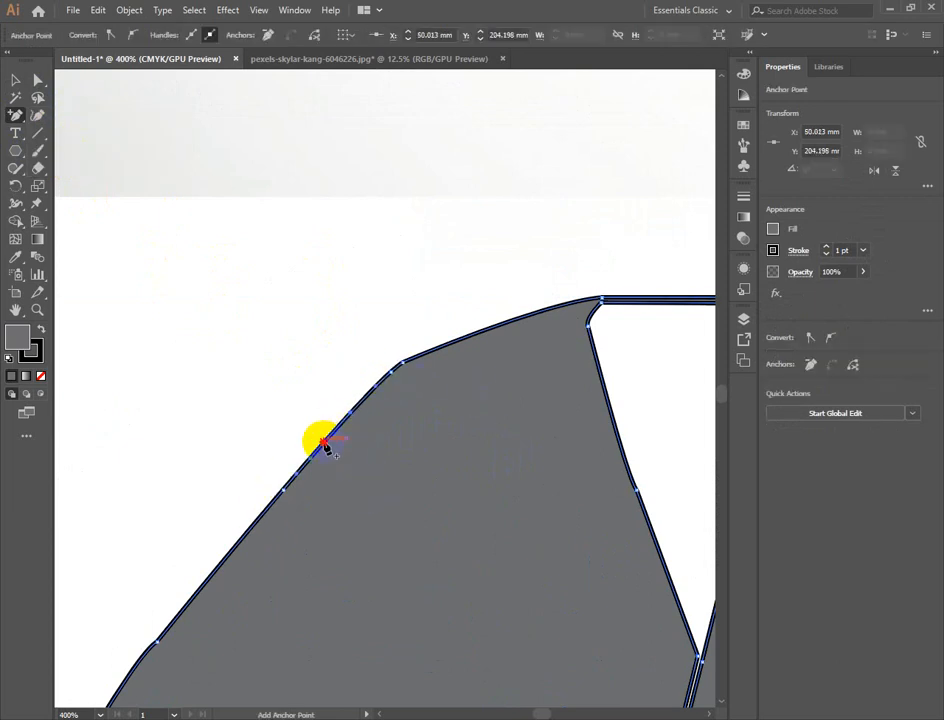
{"action": "left_click", "coordinate": [322, 442]}
{"action": "left_click", "coordinate": [577, 388]}
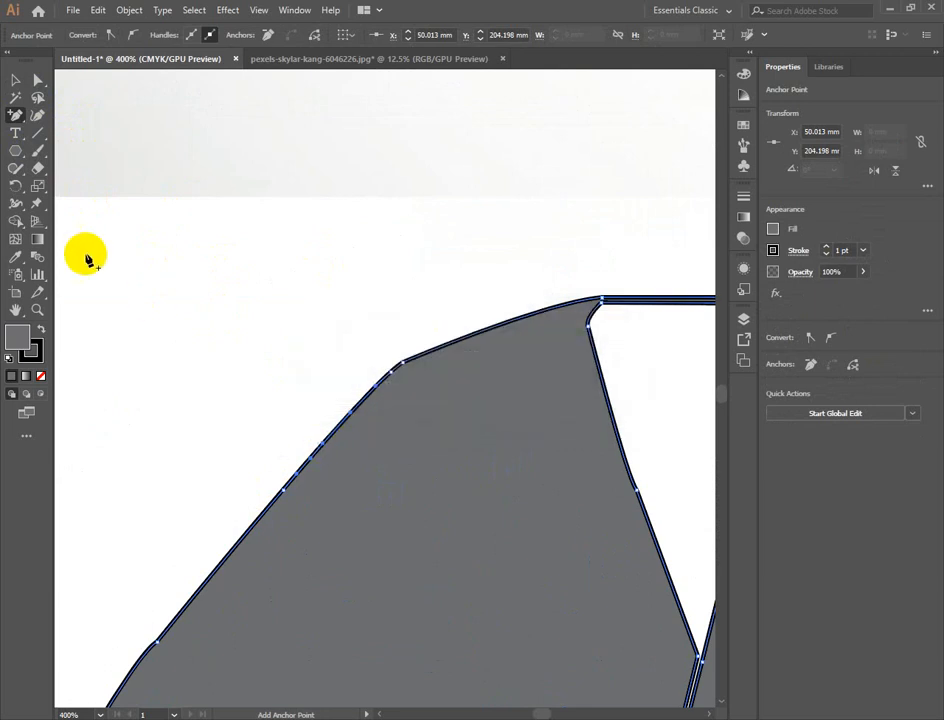
{"action": "left_click", "coordinate": [245, 536]}
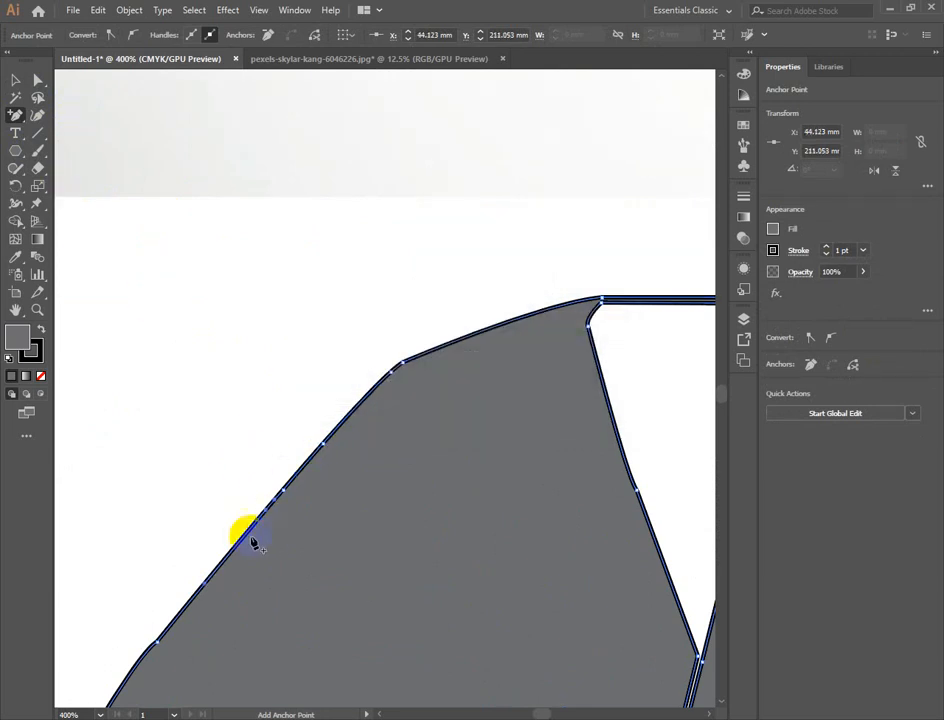
{"action": "left_click", "coordinate": [232, 551]}
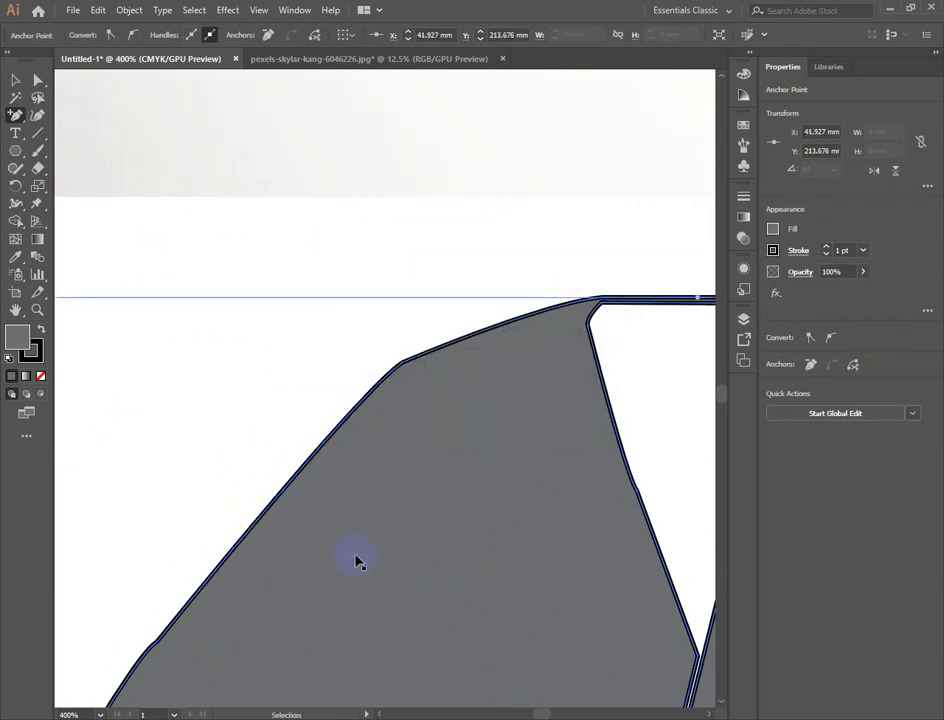
Step: Add anchor points along the right shoulder and outer right sleeve edge of the jacket outline
{"action": "key", "text": "ctrl+0"}
{"action": "left_click", "coordinate": [413, 502]}
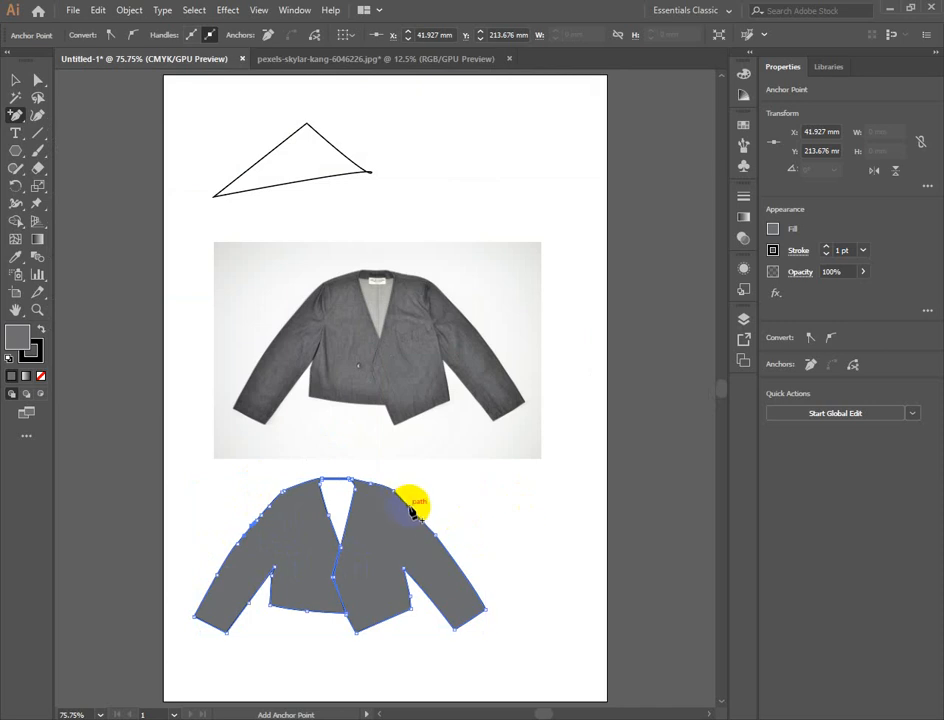
{"action": "left_click", "coordinate": [445, 539]}
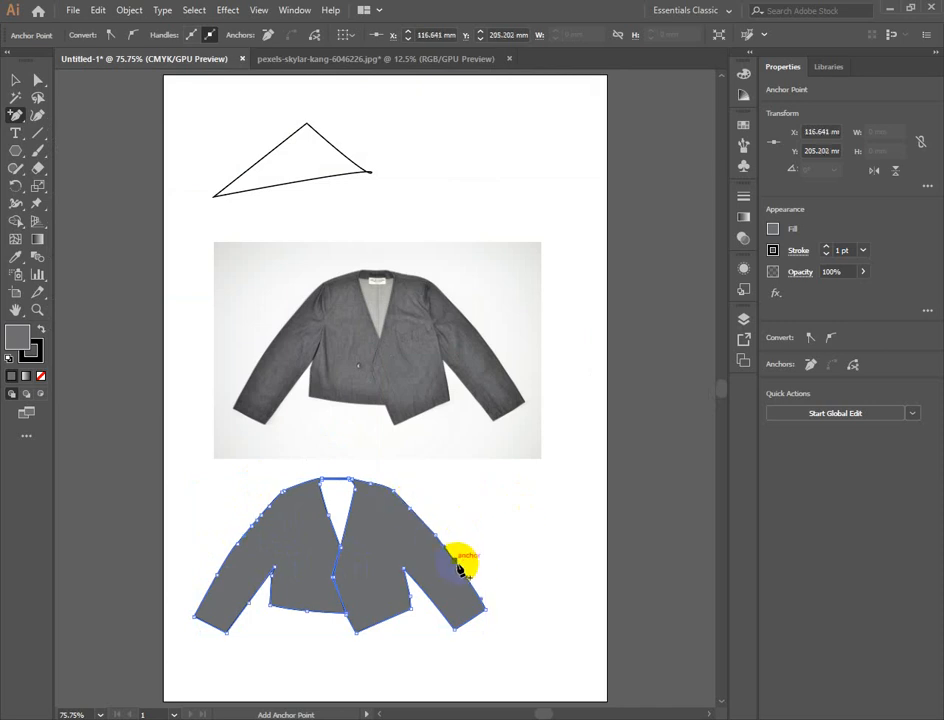
Step: Add anchor points along the lower right sleeve edge and the right bottom hem of the jacket outline
{"action": "left_click", "coordinate": [466, 566]}
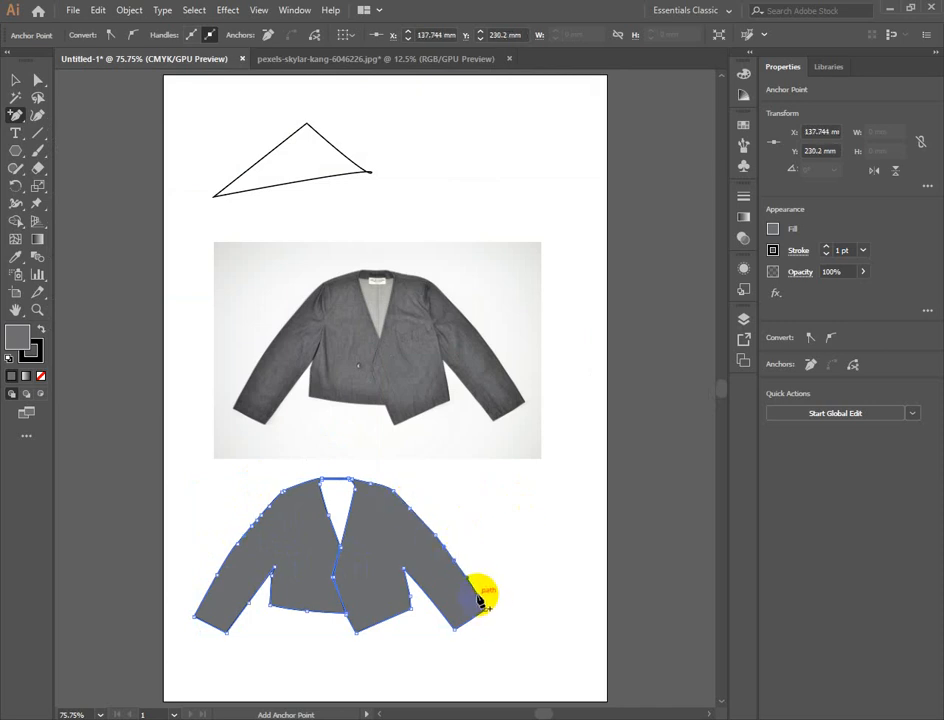
{"action": "left_click", "coordinate": [384, 620]}
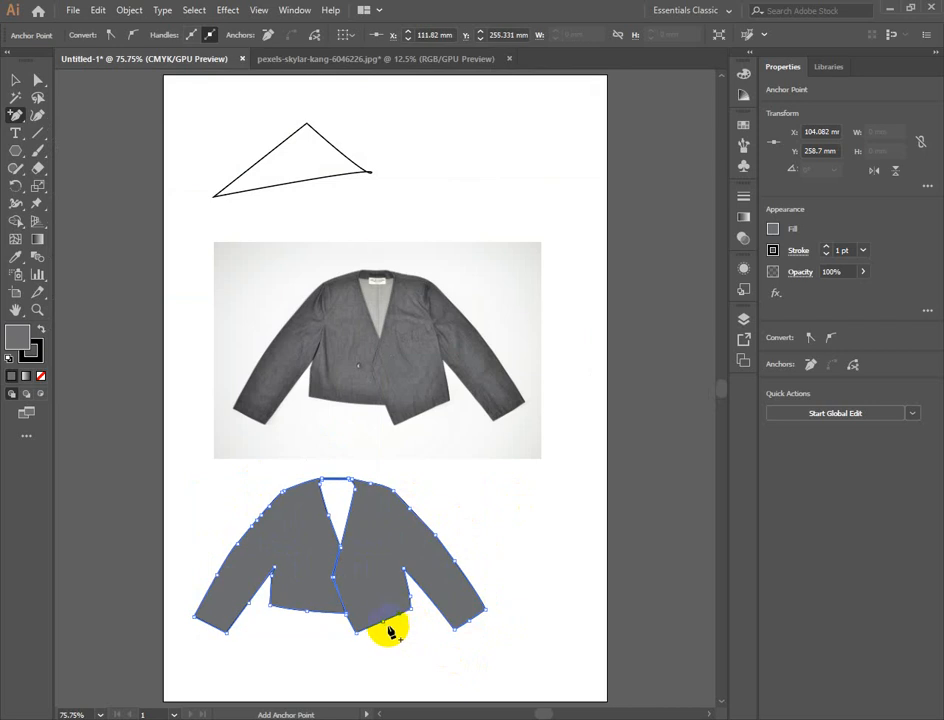
{"action": "left_click", "coordinate": [372, 627]}
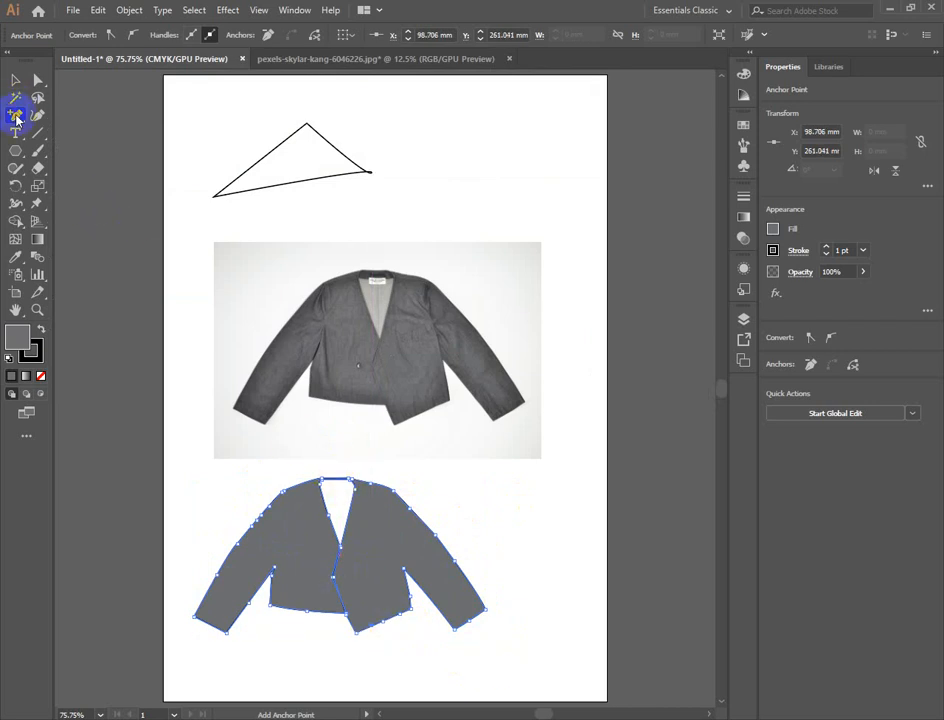
Step: Delete one anchor point on the upper outer edge of the left sleeve with the Delete Anchor Point tool
{"action": "left_click", "coordinate": [16, 118]}
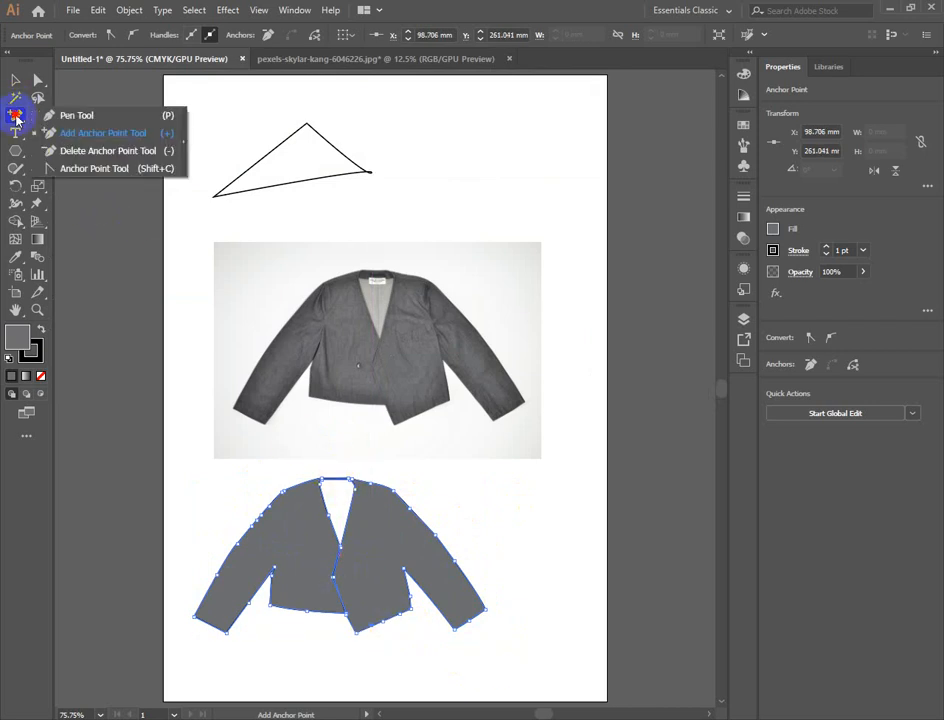
{"action": "left_click", "coordinate": [90, 155]}
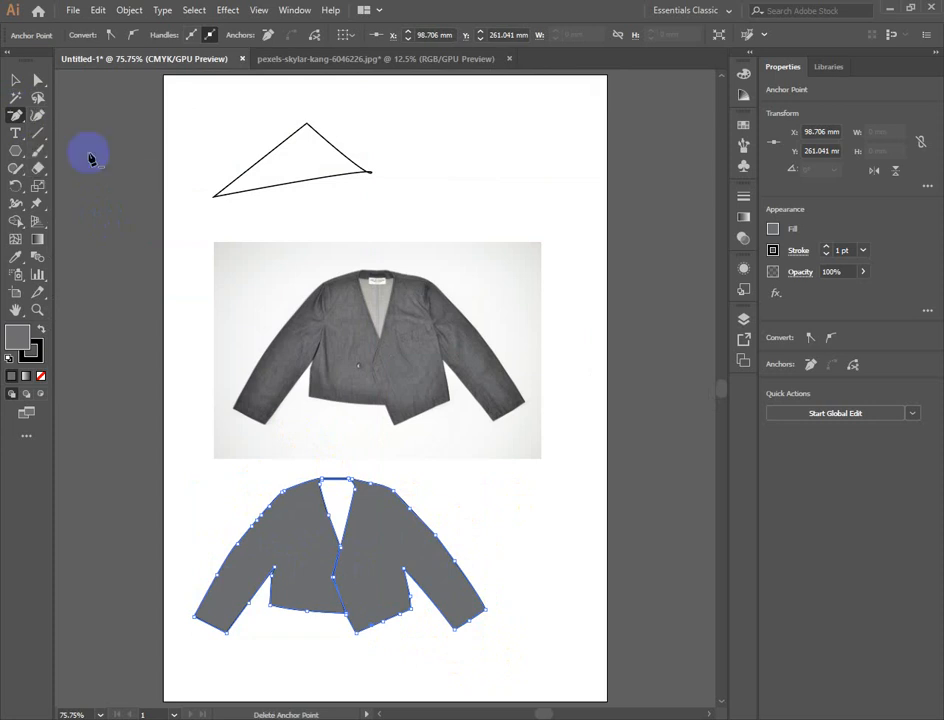
{"action": "left_click", "coordinate": [272, 510]}
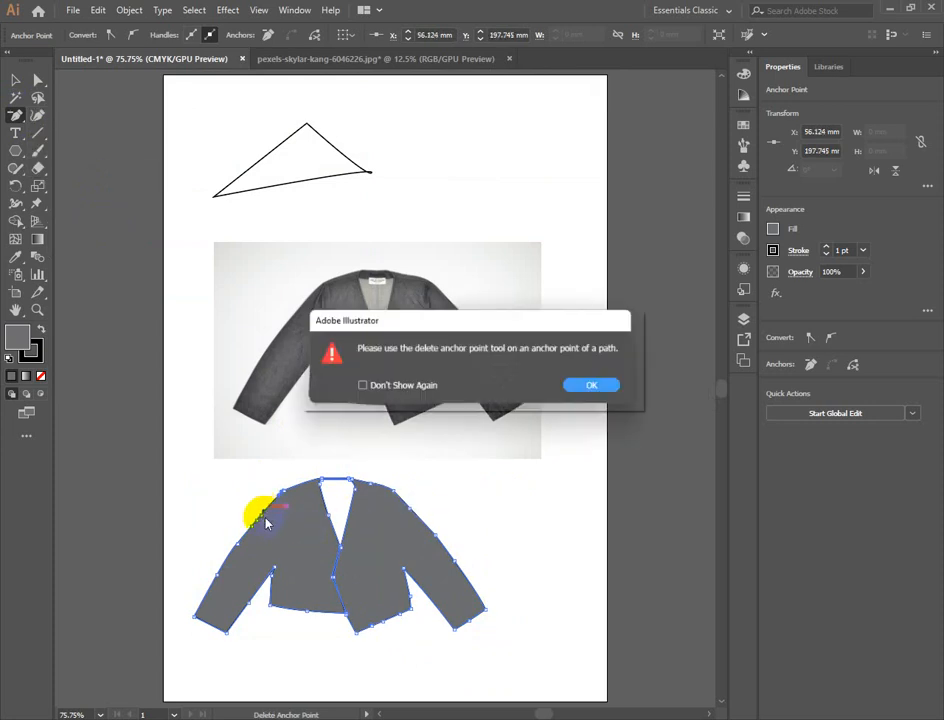
{"action": "left_click", "coordinate": [596, 387]}
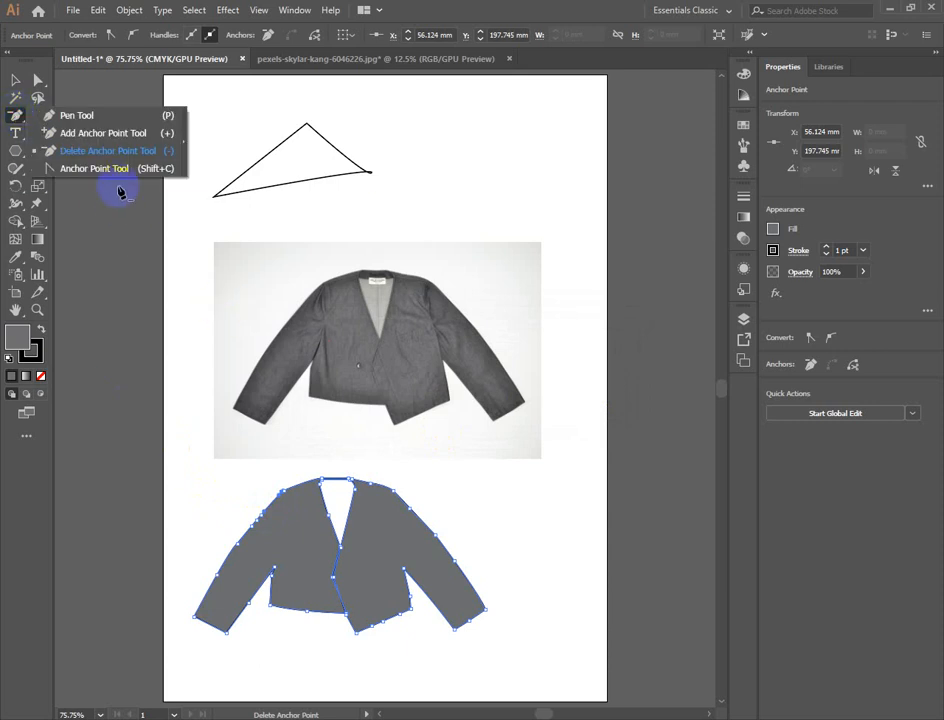
Step: Try pulling a curve handle from the left shoulder corner with the Anchor Point tool, and undo it
{"action": "left_click", "coordinate": [108, 172]}
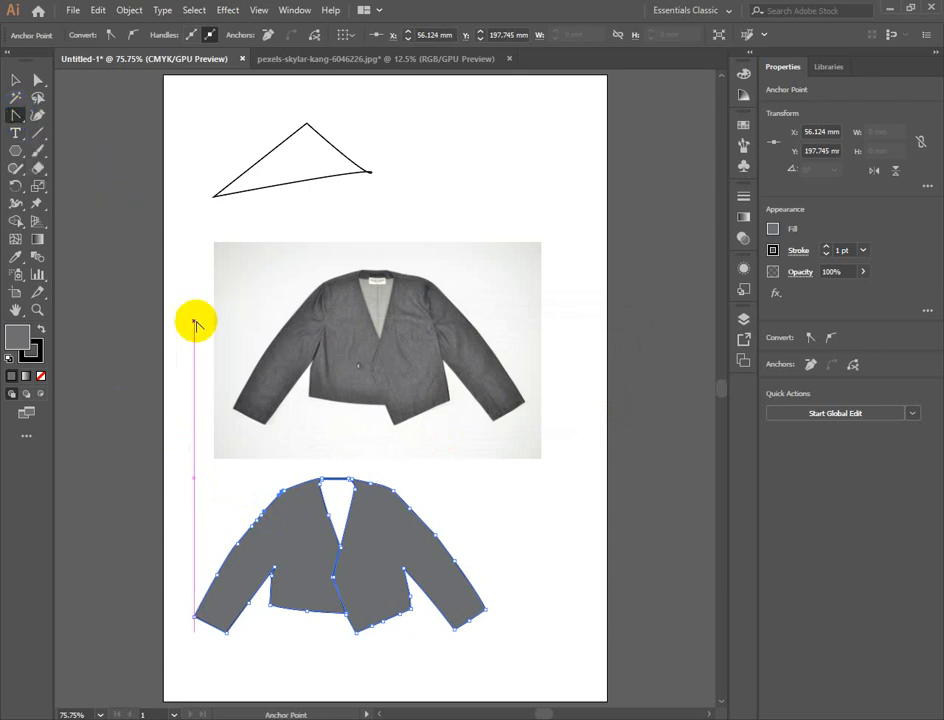
{"action": "left_click_drag", "start_coordinate": [285, 490], "coordinate": [283, 460]}
{"action": "key", "text": "v"}
{"action": "left_click", "coordinate": [290, 535]}
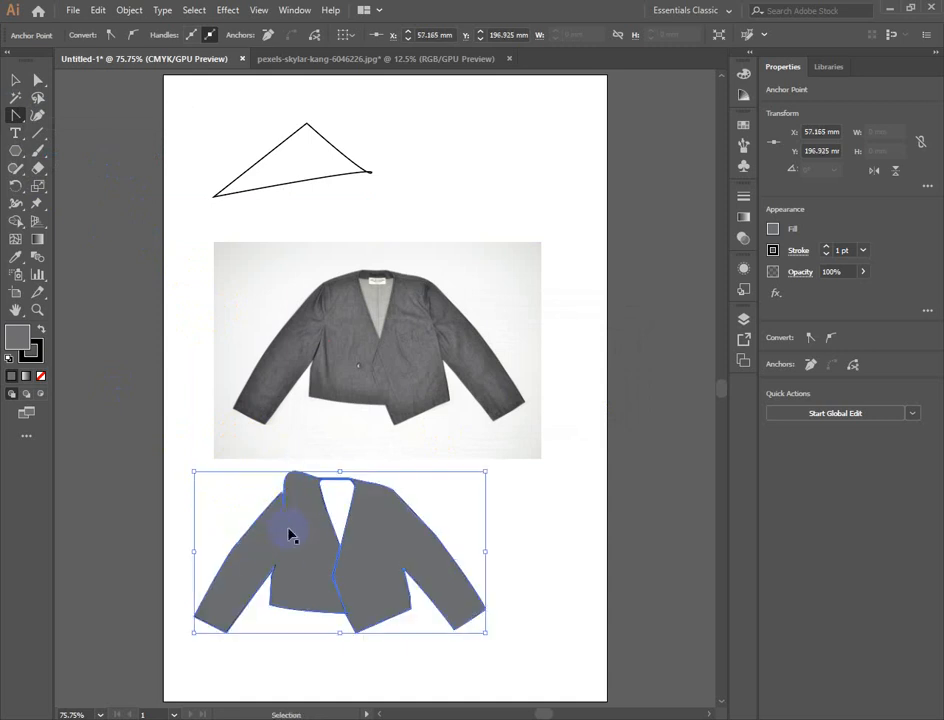
{"action": "key", "text": "ctrl+z"}
Step: Smooth the bump on the left sleeve's outer edge by reshaping its path segments with the Anchor Point tool
{"action": "key", "text": "ctrl+="}
{"action": "key", "text": "ctrl+="}
{"action": "key", "text": "ctrl+="}
{"action": "key", "text": "ctrl+="}
{"action": "key", "text": "ctrl+="}
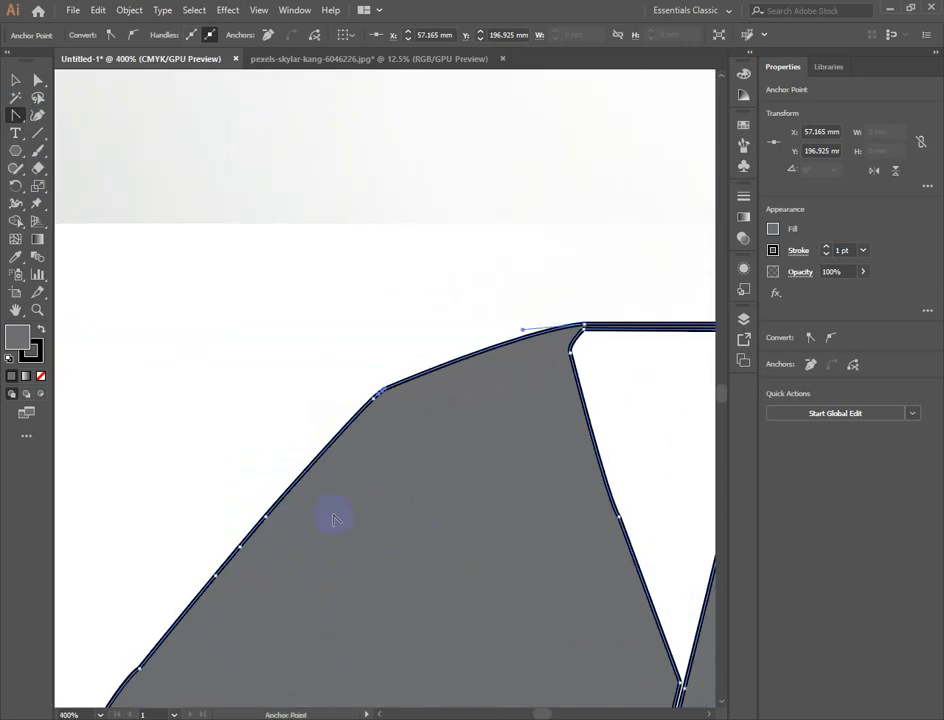
{"action": "mouse_move", "coordinate": [335, 519]}
{"action": "left_mouse_down"}
{"action": "mouse_move", "coordinate": [383, 411]}
{"action": "mouse_move", "coordinate": [424, 263]}
{"action": "left_mouse_up"}
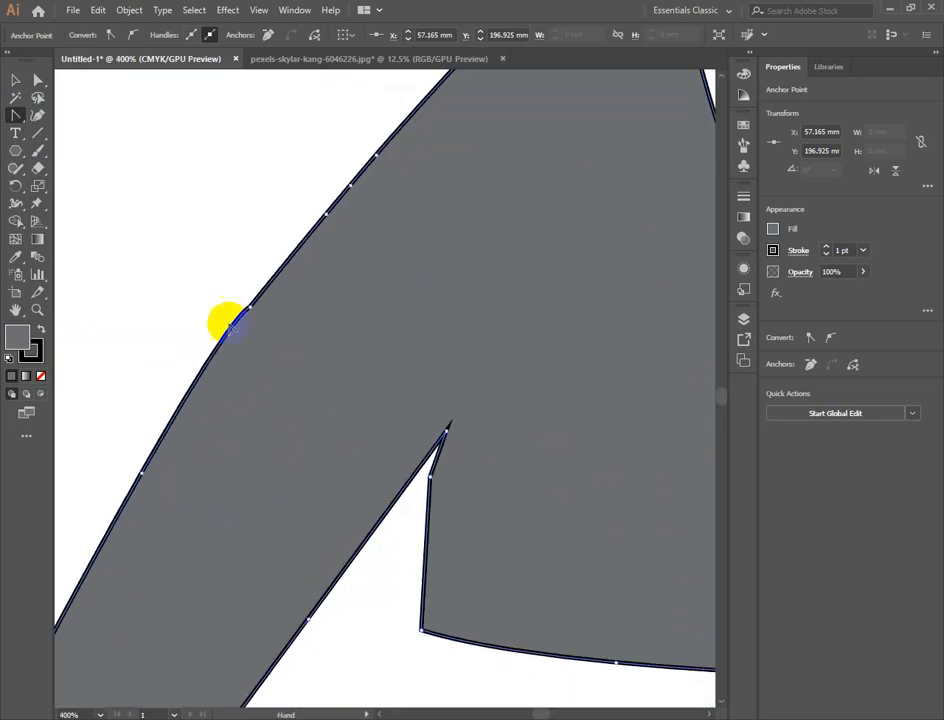
{"action": "left_click", "coordinate": [231, 327]}
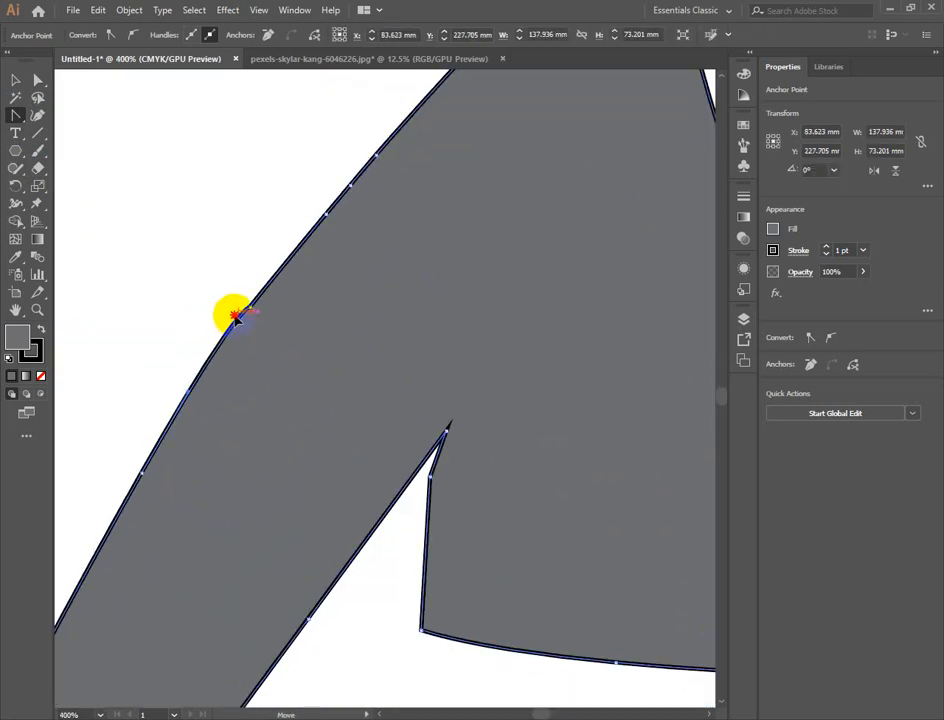
{"action": "left_click_drag", "start_coordinate": [235, 316], "coordinate": [239, 327]}
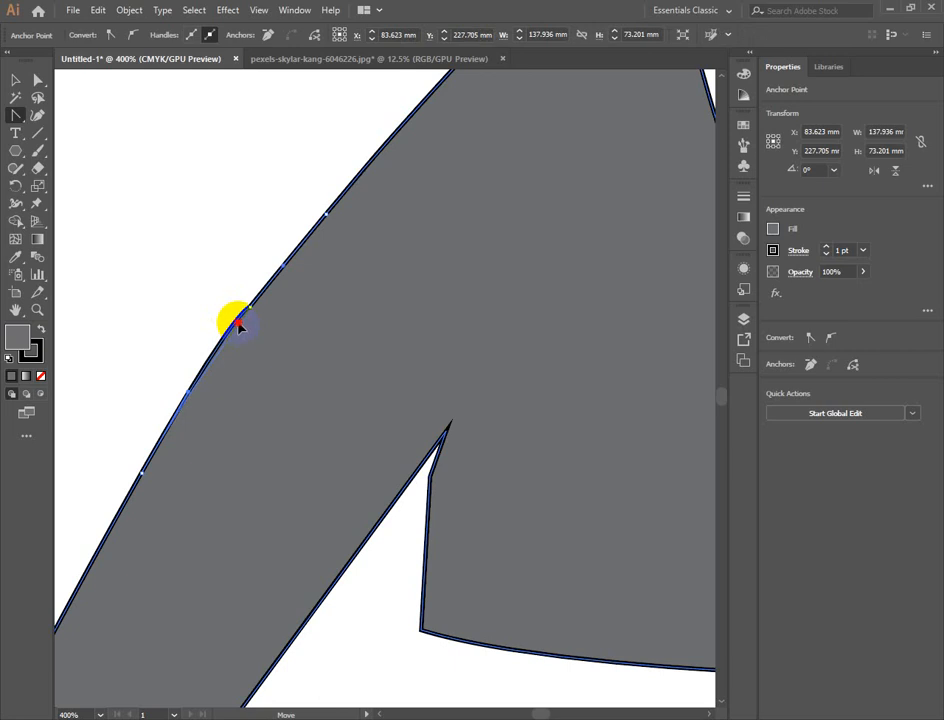
{"action": "left_click_drag", "start_coordinate": [239, 325], "coordinate": [238, 324]}
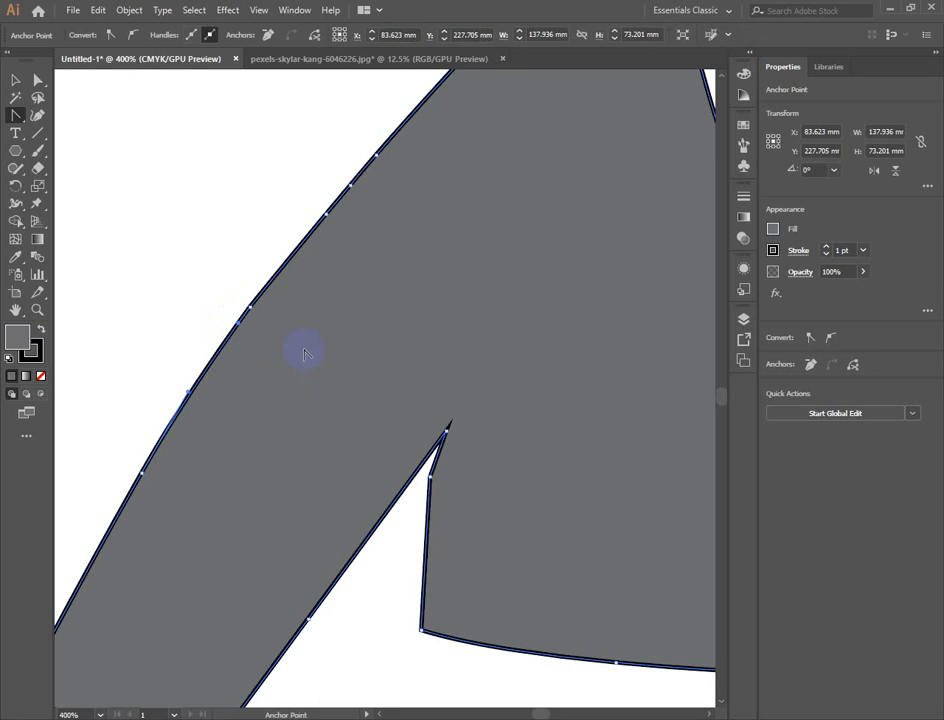
Step: Try rounding the corner just below the left armpit with curve handles, and undo the change
{"action": "left_click_drag", "start_coordinate": [291, 414], "coordinate": [142, 366]}
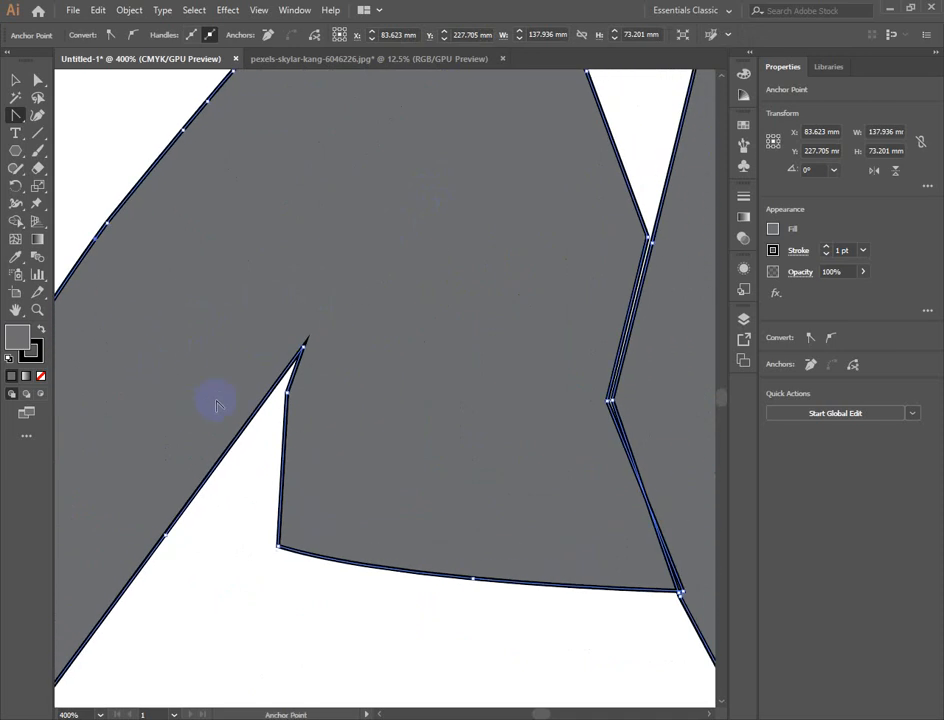
{"action": "mouse_move", "coordinate": [288, 394]}
{"action": "left_mouse_down"}
{"action": "mouse_move", "coordinate": [288, 407]}
{"action": "mouse_move", "coordinate": [293, 385]}
{"action": "left_mouse_up"}
{"action": "left_click", "coordinate": [289, 398]}
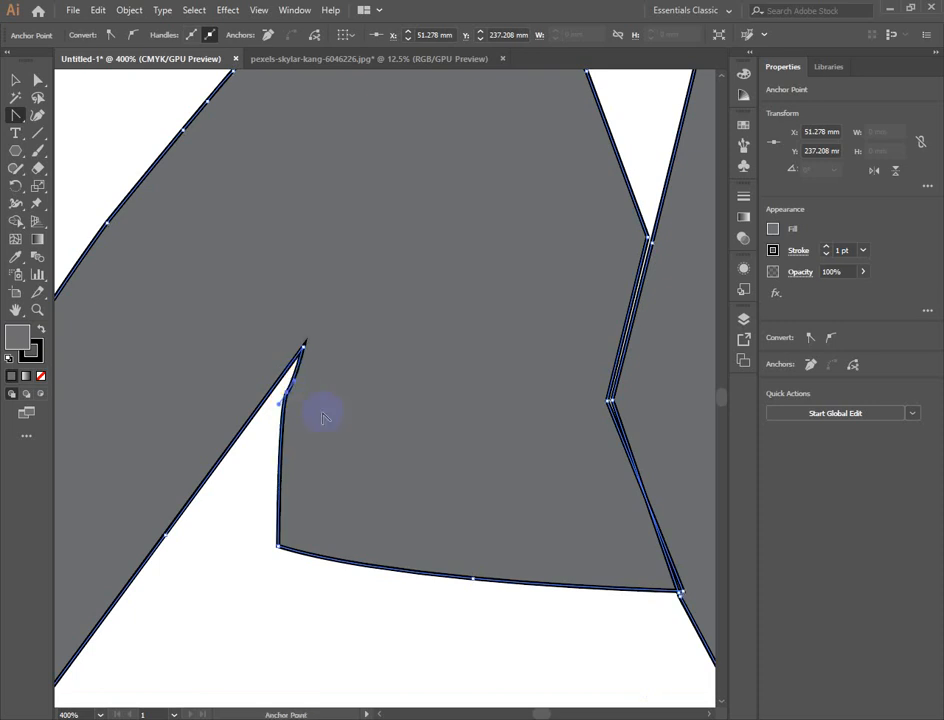
{"action": "key", "text": "ctrl+z"}
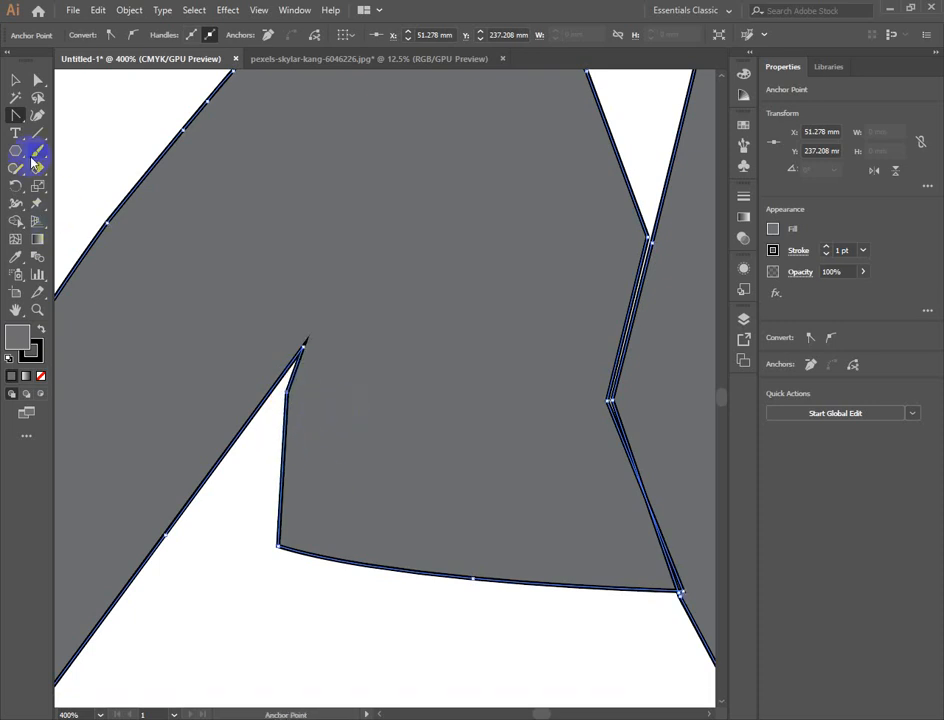
Step: Add three anchor points around the corner below the left armpit and along the side seam
{"action": "left_click", "coordinate": [15, 115]}
{"action": "left_click", "coordinate": [50, 133]}
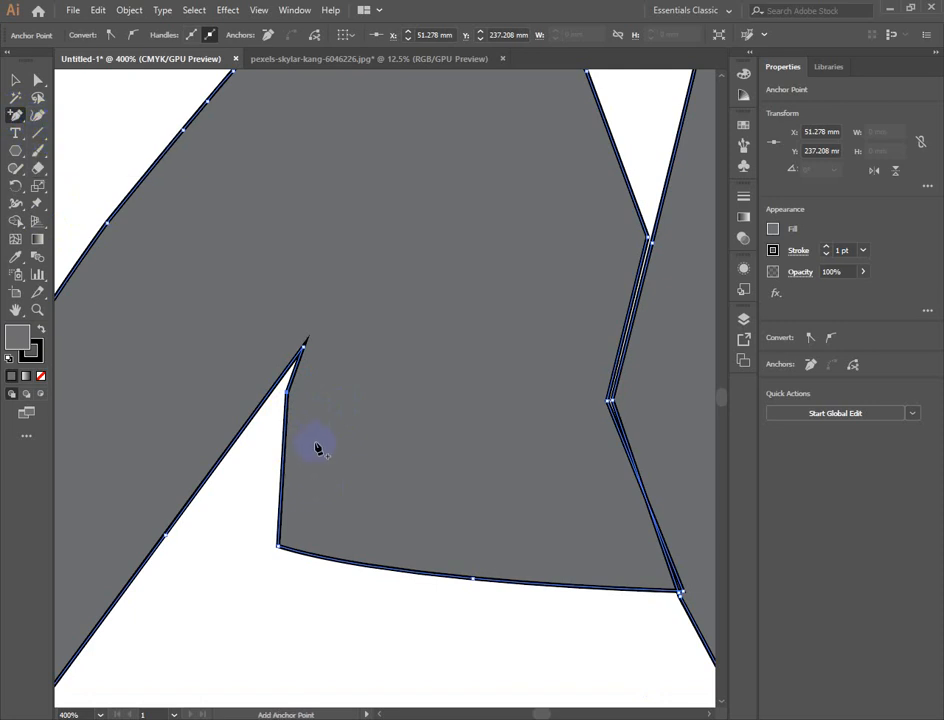
{"action": "left_click", "coordinate": [288, 421]}
{"action": "left_click", "coordinate": [293, 376]}
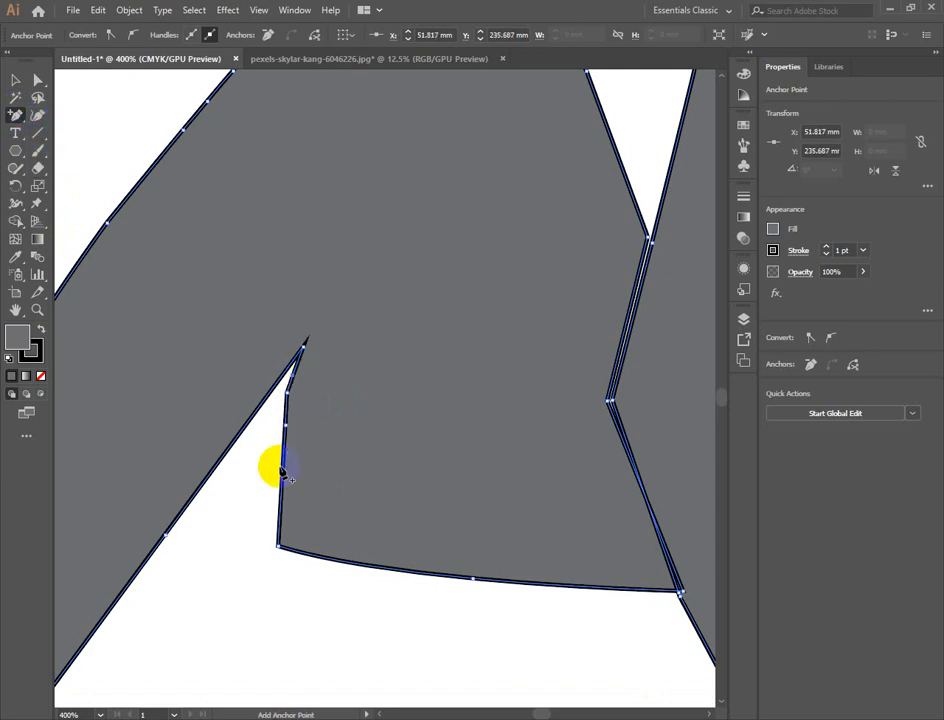
{"action": "left_click", "coordinate": [282, 461]}
Step: Try curving the corner below the left armpit and the anchor point beneath it with the Anchor Point tool, undoing both
{"action": "left_click", "coordinate": [15, 115]}
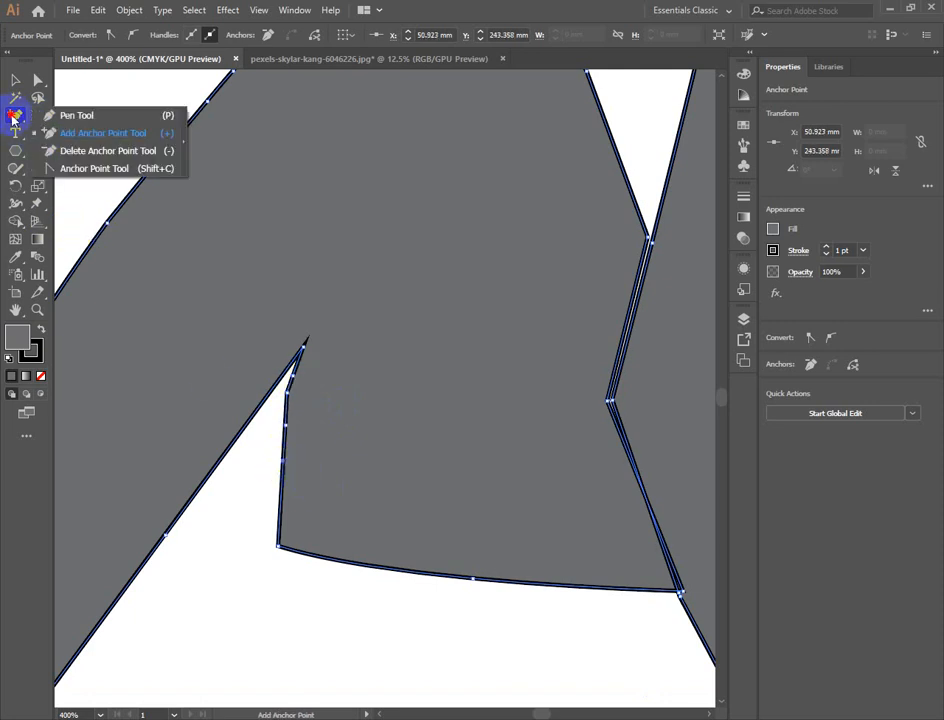
{"action": "left_click", "coordinate": [74, 168]}
{"action": "left_click_drag", "start_coordinate": [291, 392], "coordinate": [291, 411]}
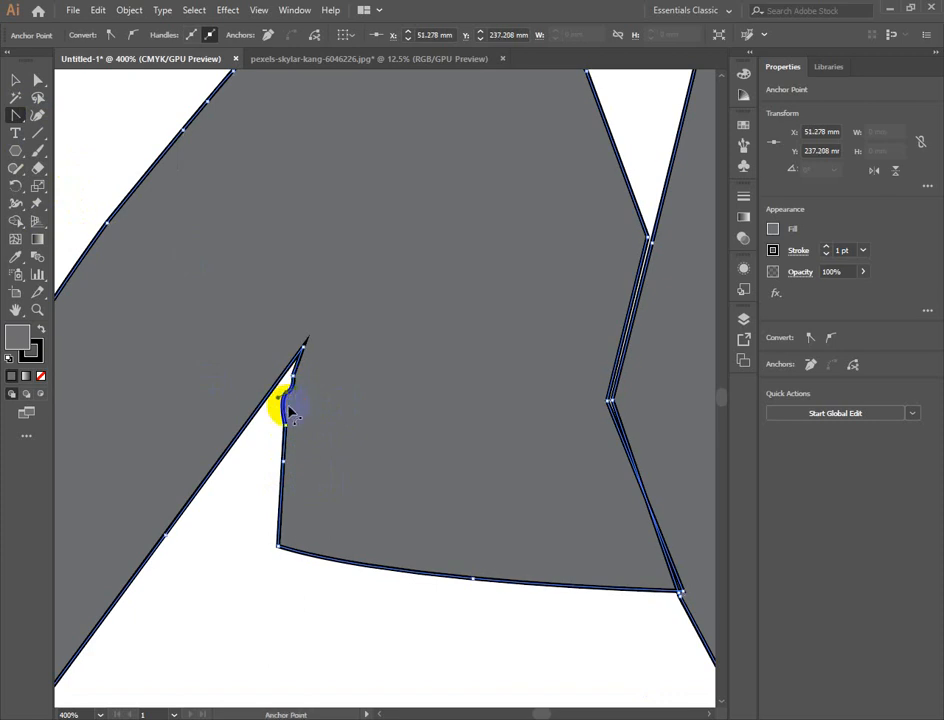
{"action": "key", "text": "ctrl+plus"}
{"action": "key", "text": "ctrl+plus"}
{"action": "key", "text": "ctrl+plus"}
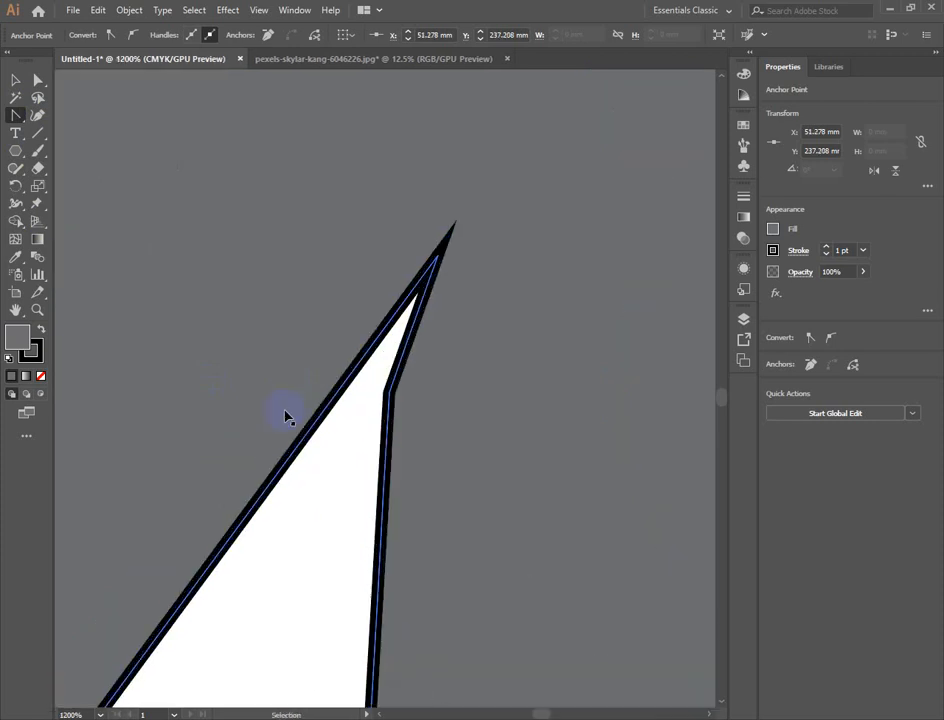
{"action": "left_click", "coordinate": [390, 395]}
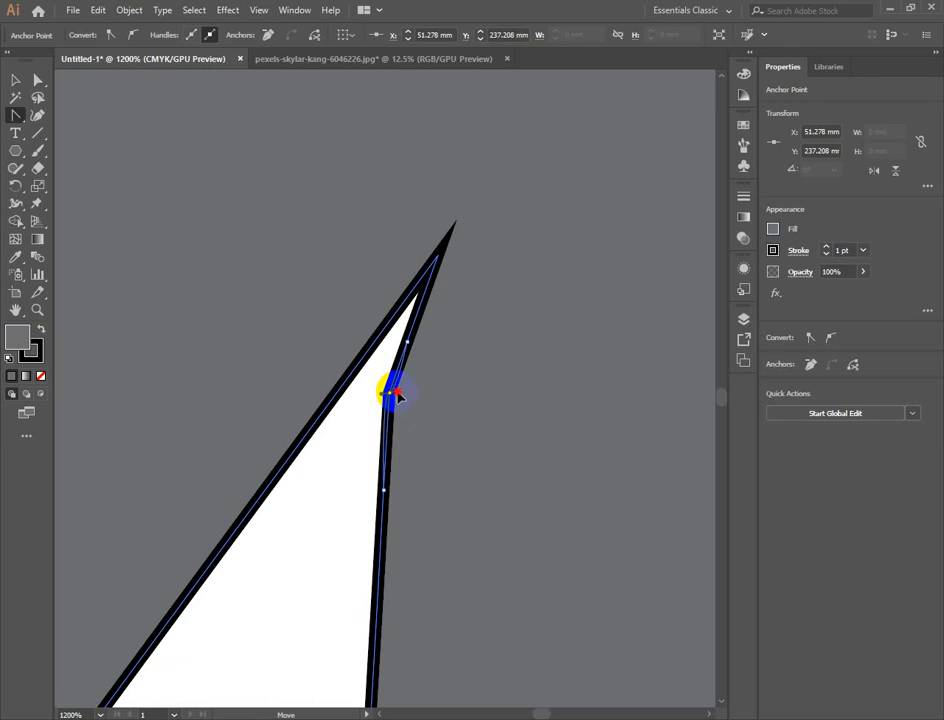
{"action": "left_click", "coordinate": [384, 496]}
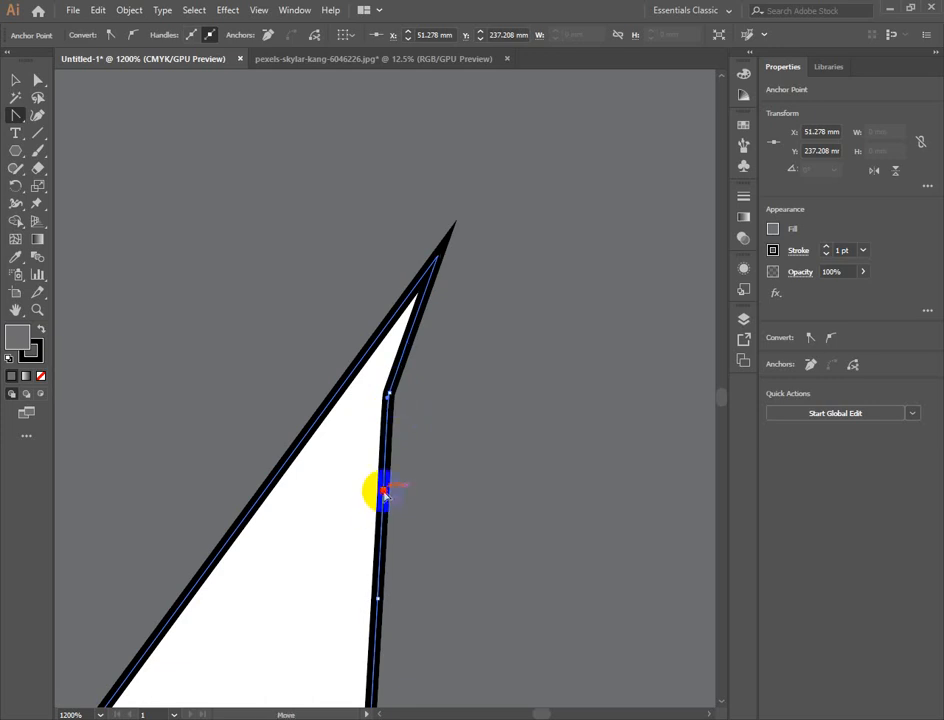
{"action": "left_click_drag", "start_coordinate": [386, 500], "coordinate": [415, 428]}
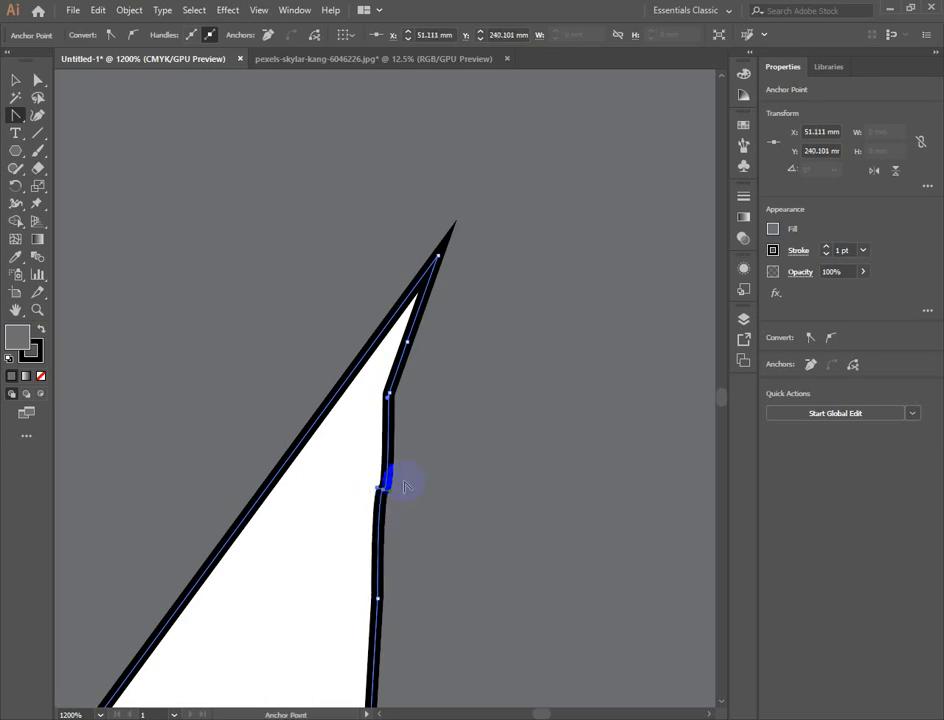
{"action": "key", "text": "ctrl+z"}
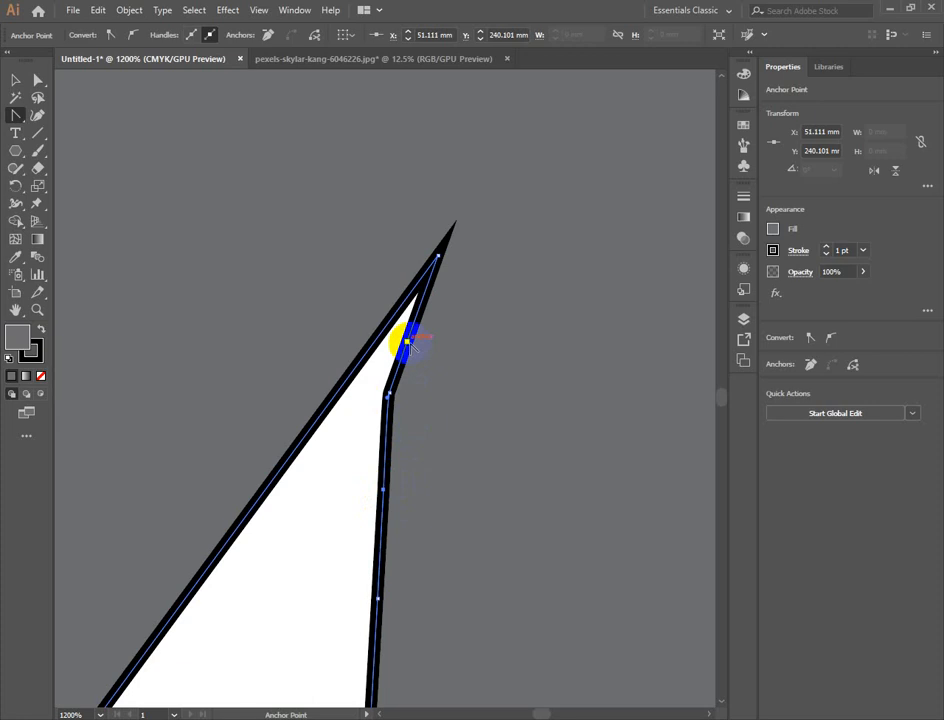
Step: Try bending the left armpit corner into an S-shaped curve with long horizontal handles, and undo it
{"action": "left_click_drag", "start_coordinate": [407, 341], "coordinate": [416, 332]}
{"action": "left_click", "coordinate": [439, 259]}
{"action": "left_click_drag", "start_coordinate": [402, 397], "coordinate": [431, 397]}
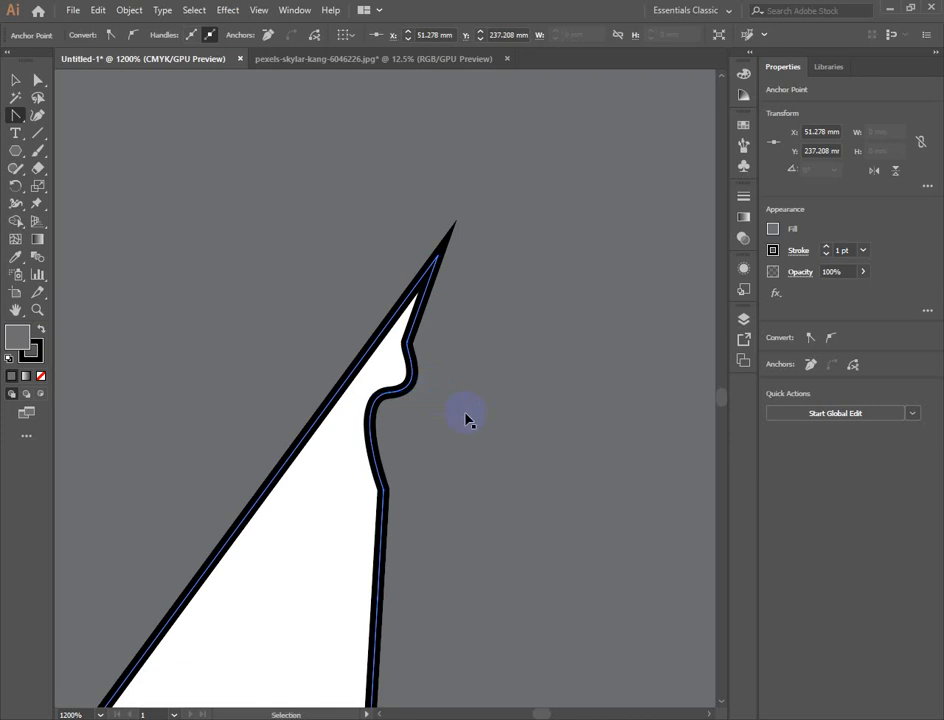
{"action": "key", "text": "ctrl+z"}
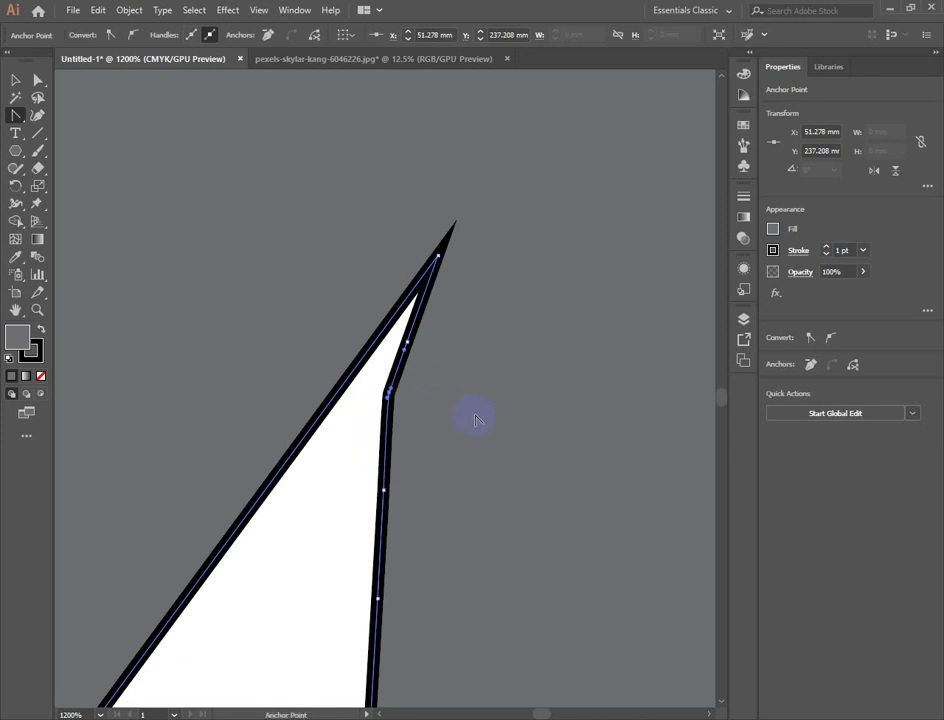
Step: Convert the corner below the left armpit into a smooth curve with handles running along the seam
{"action": "left_click", "coordinate": [394, 406]}
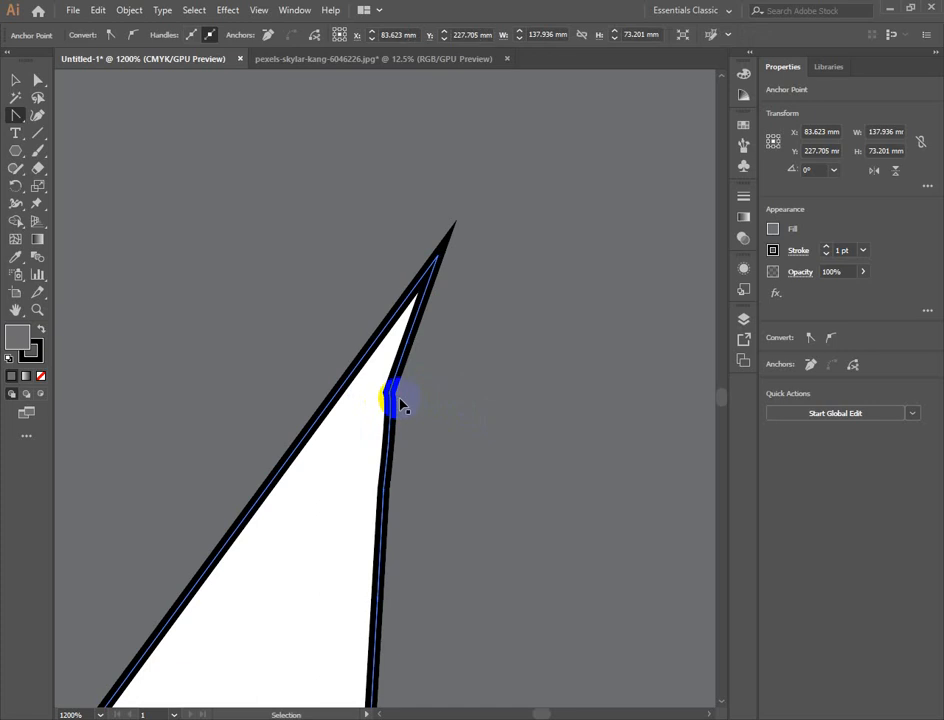
{"action": "left_click", "coordinate": [397, 402]}
{"action": "left_click_drag", "start_coordinate": [393, 393], "coordinate": [409, 336]}
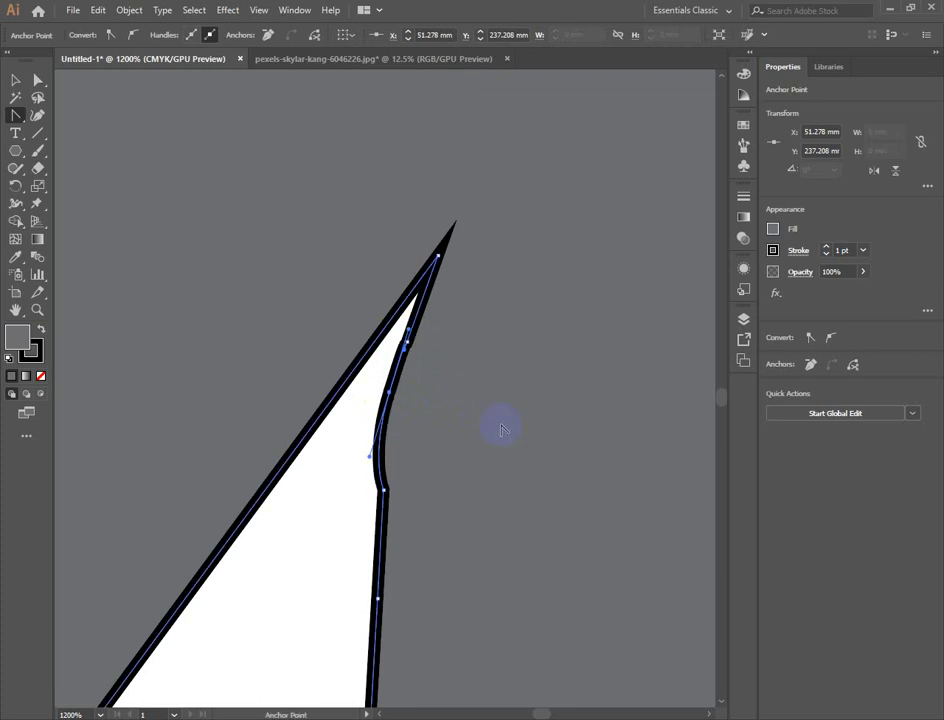
{"action": "key", "text": "ctrl+0"}
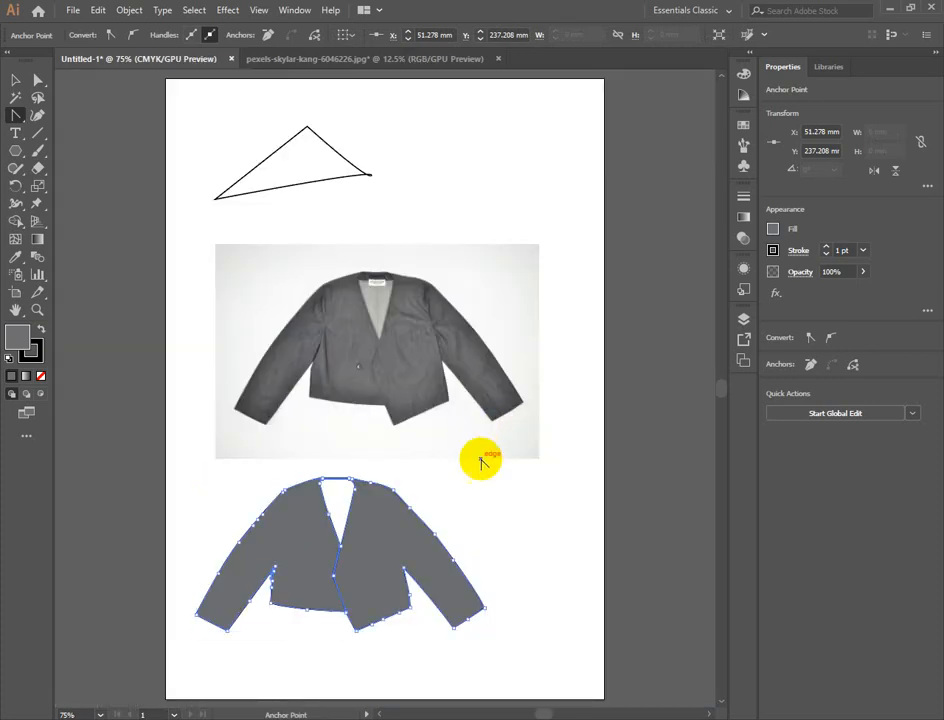
Step: Deselect the jacket outline and activate the Curvature tool
{"action": "left_click", "coordinate": [16, 80]}
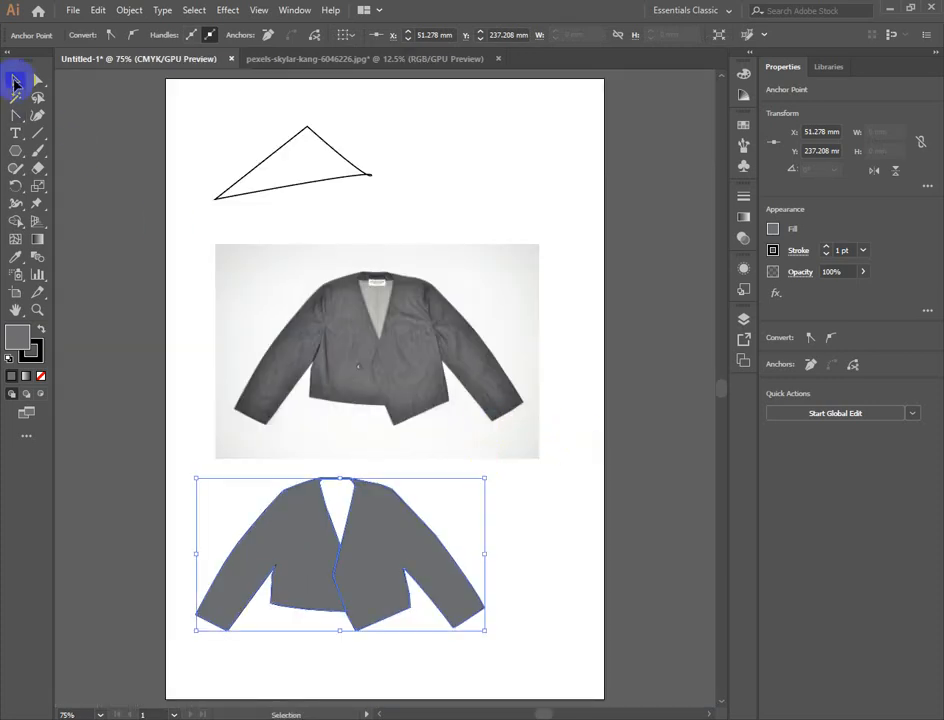
{"action": "left_click", "coordinate": [560, 520]}
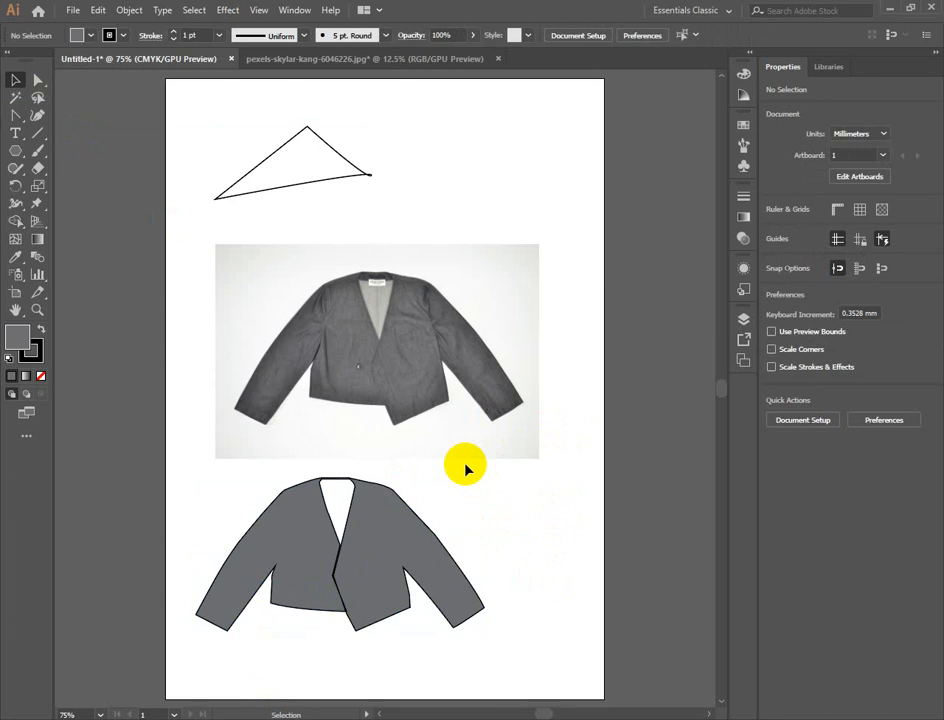
{"action": "left_click", "coordinate": [38, 117]}
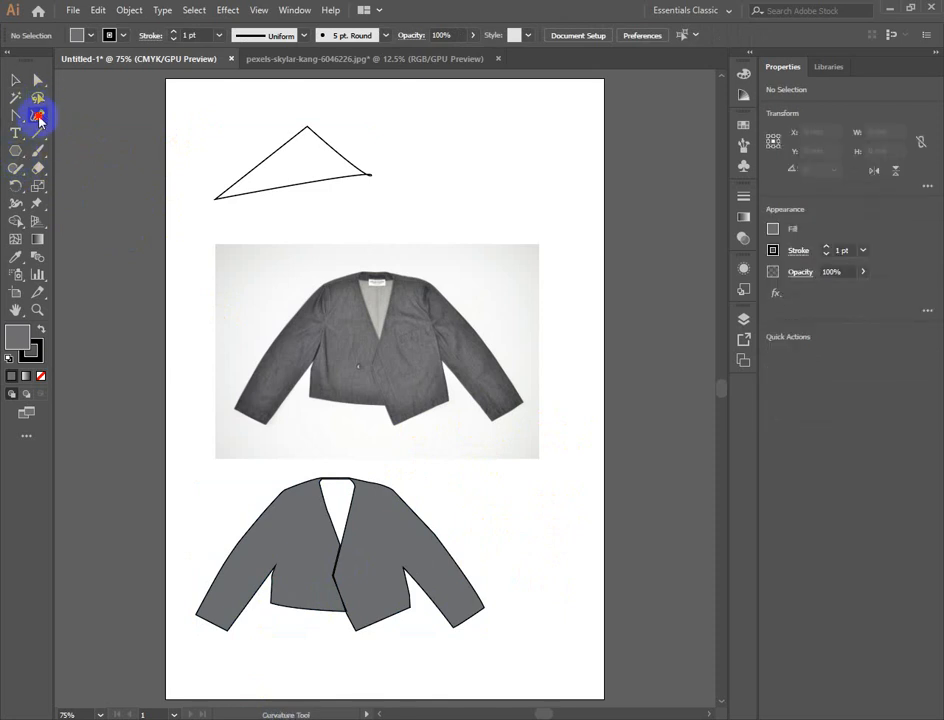
{"action": "scroll", "coordinate": [539, 394], "scroll_direction": "down", "scroll_amount": 2}
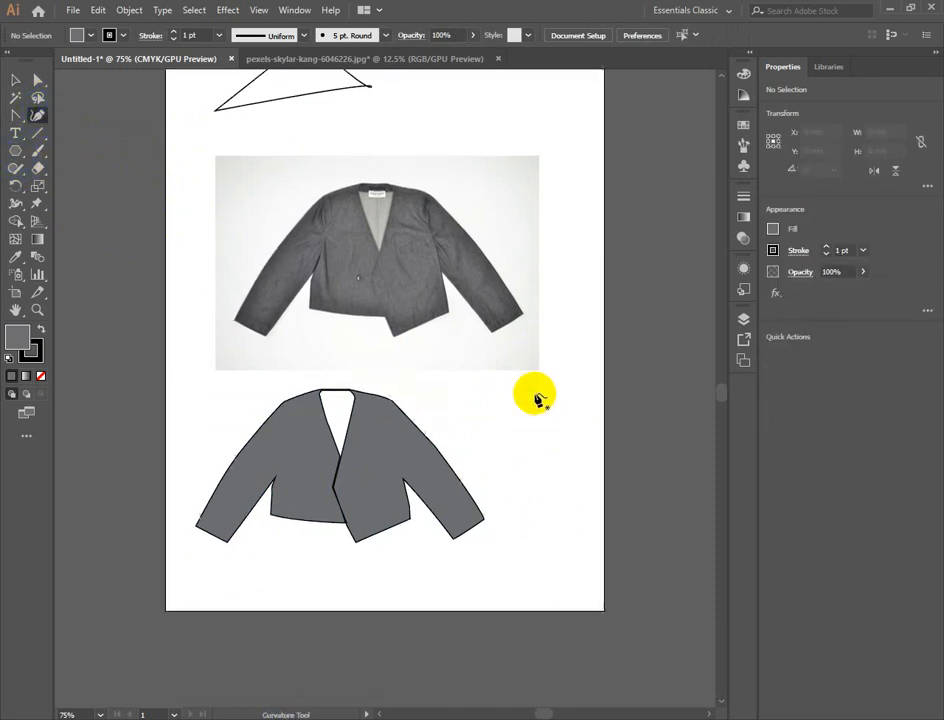
Step: Delete the triangle and the traced jacket outline, keeping only the jacket photo on the artboard
{"action": "scroll", "coordinate": [515, 437], "scroll_direction": "up", "scroll_amount": 1}
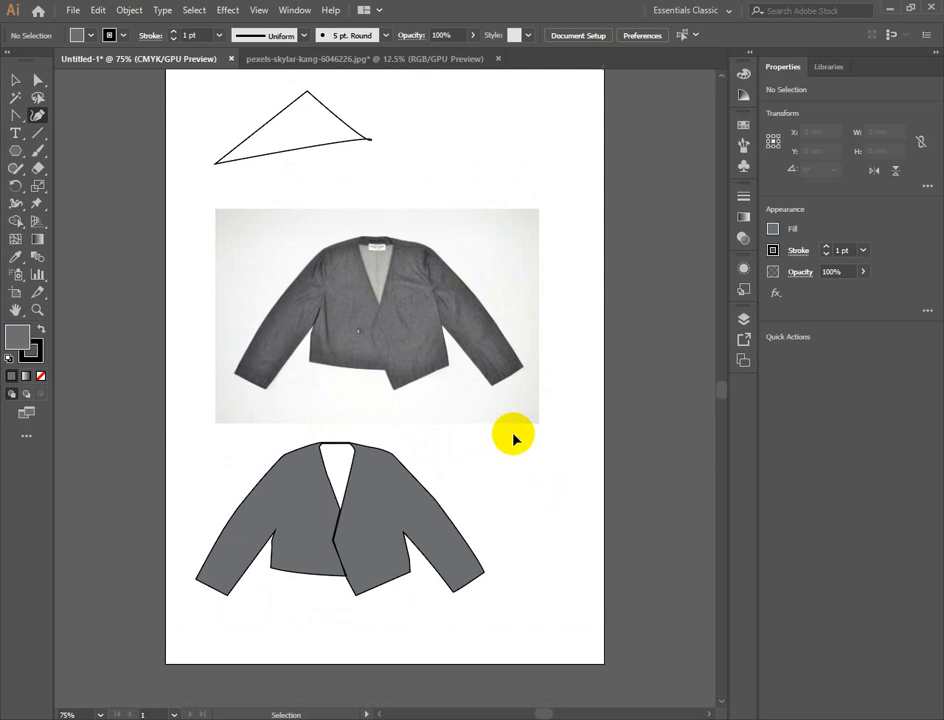
{"action": "key", "text": "ctrl+a"}
{"action": "key", "text": "Delete"}
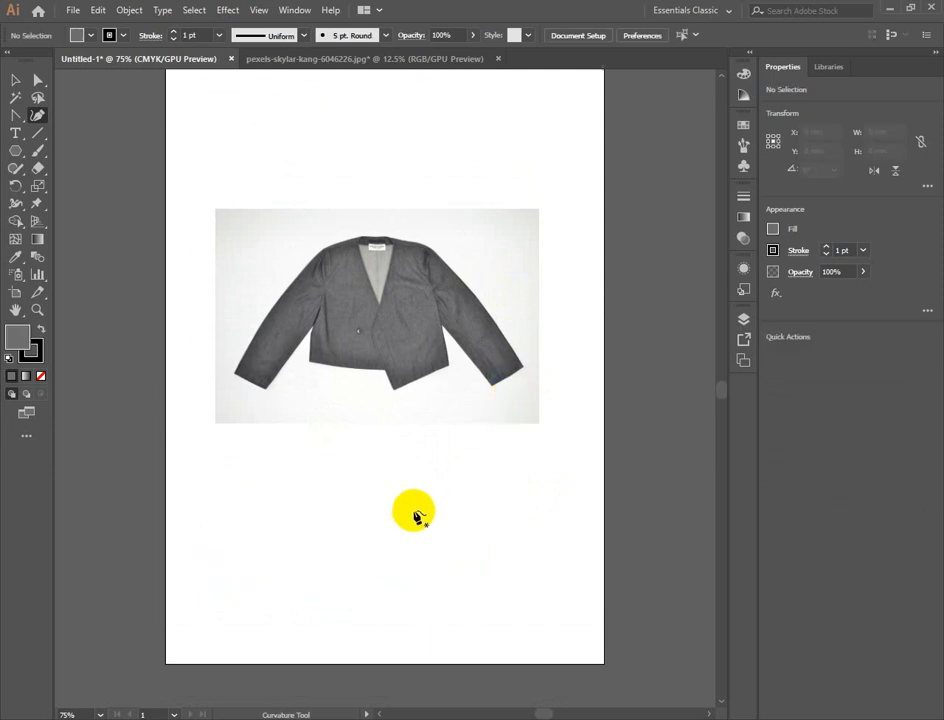
Step: Draw a closed, roughly circular shape about 199 by 201 mm over the jacket photo from four points with the Curvature tool
{"action": "left_click", "coordinate": [218, 175]}
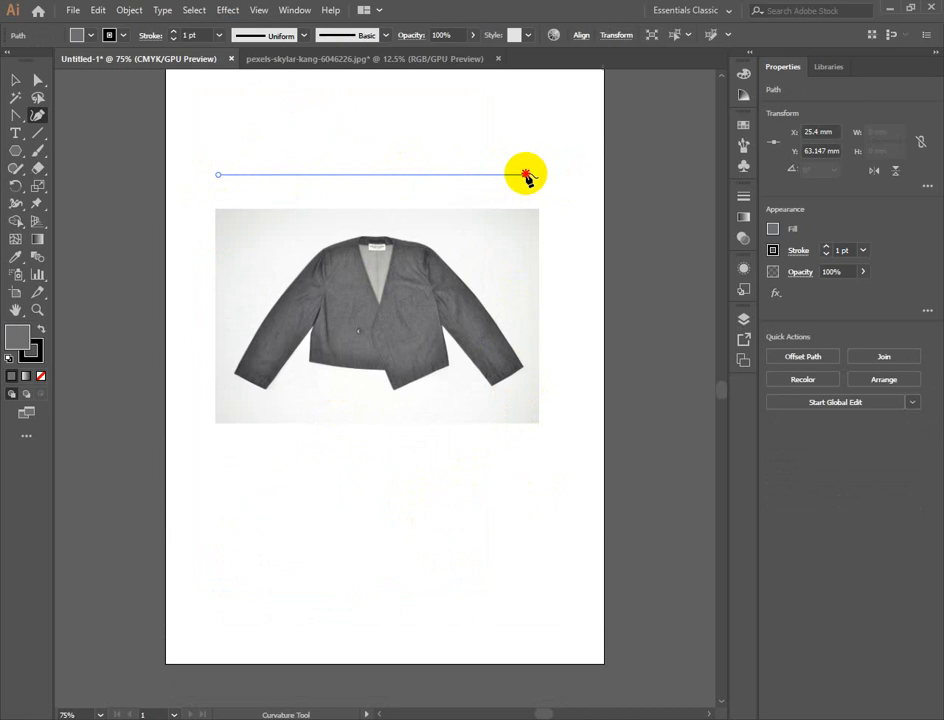
{"action": "left_click", "coordinate": [526, 175]}
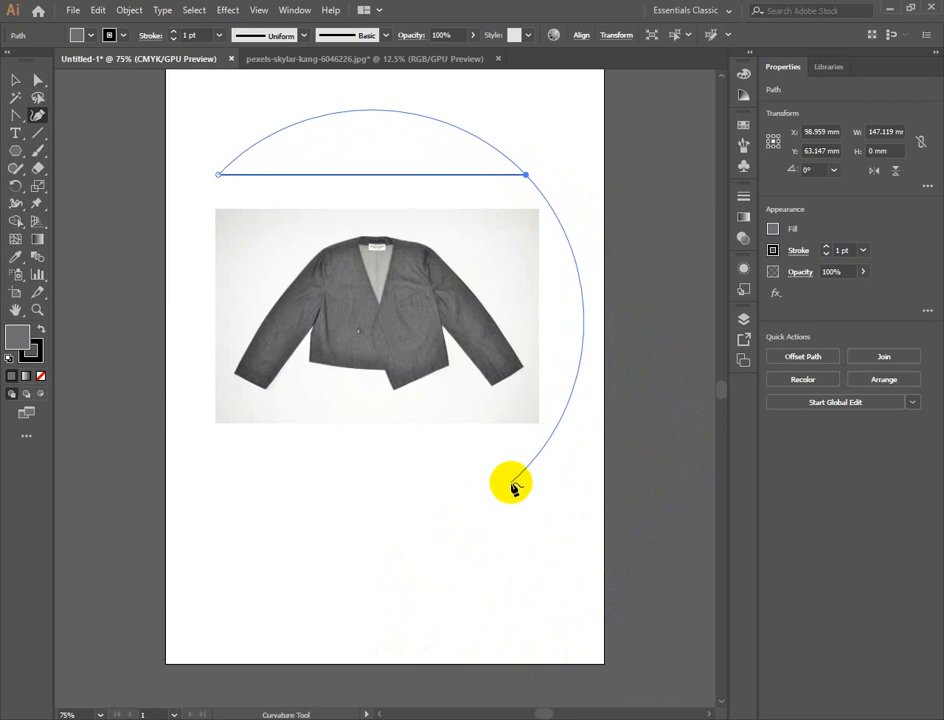
{"action": "left_click", "coordinate": [537, 440]}
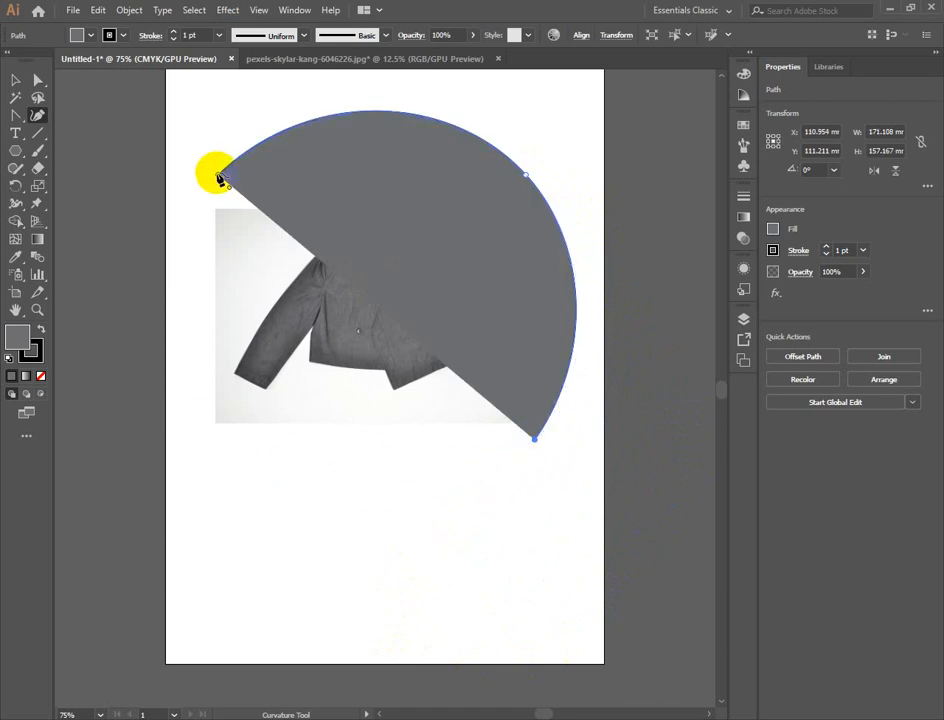
{"action": "left_click_drag", "start_coordinate": [218, 175], "coordinate": [258, 190]}
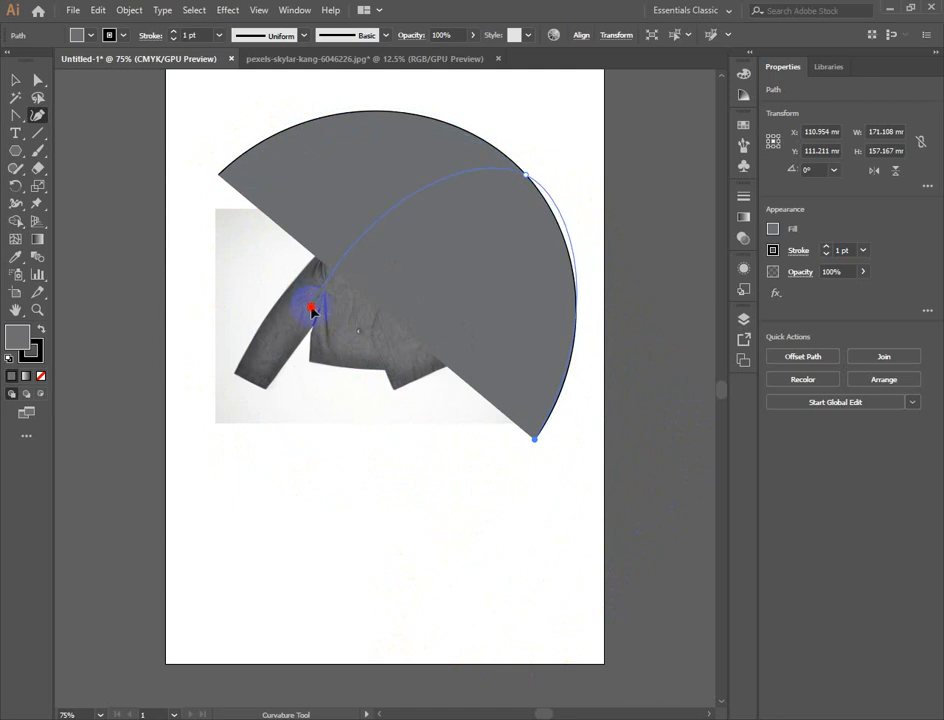
{"action": "left_click", "coordinate": [216, 176]}
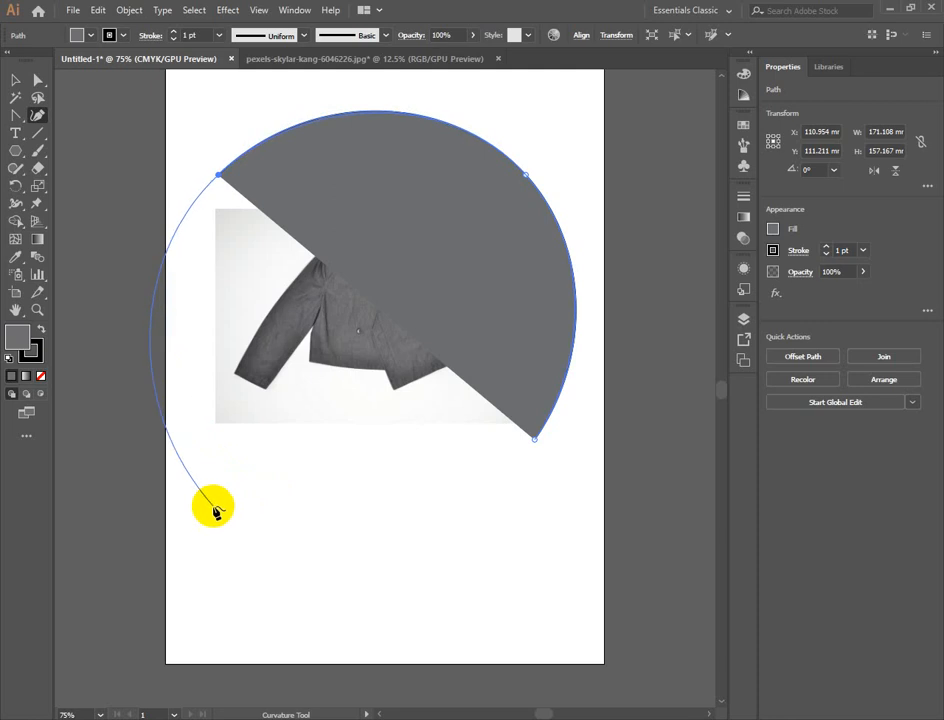
{"action": "left_click", "coordinate": [247, 500]}
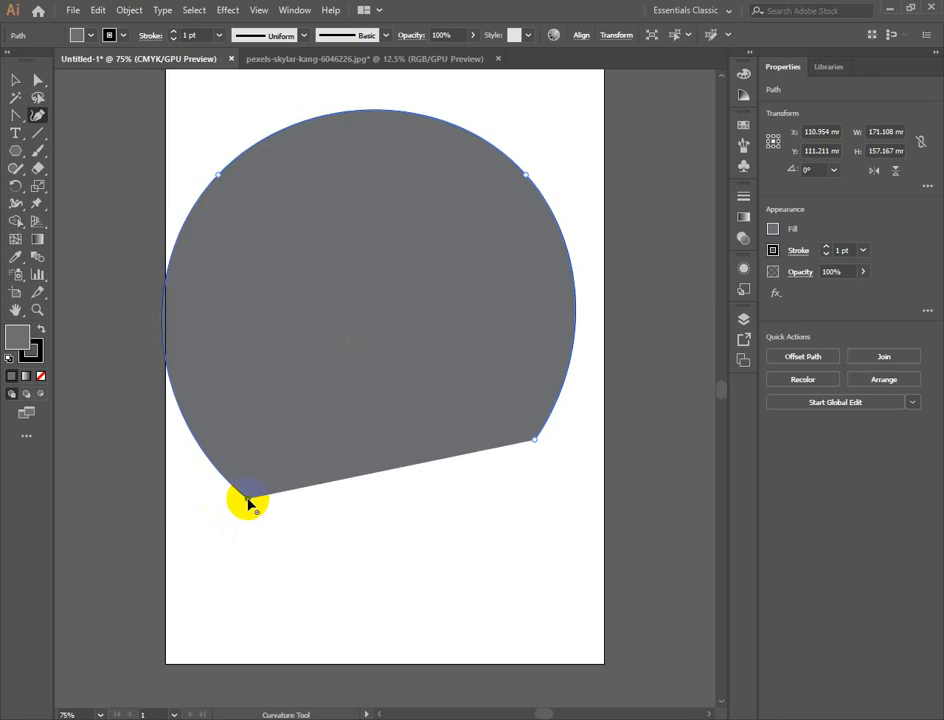
{"action": "left_click", "coordinate": [535, 440]}
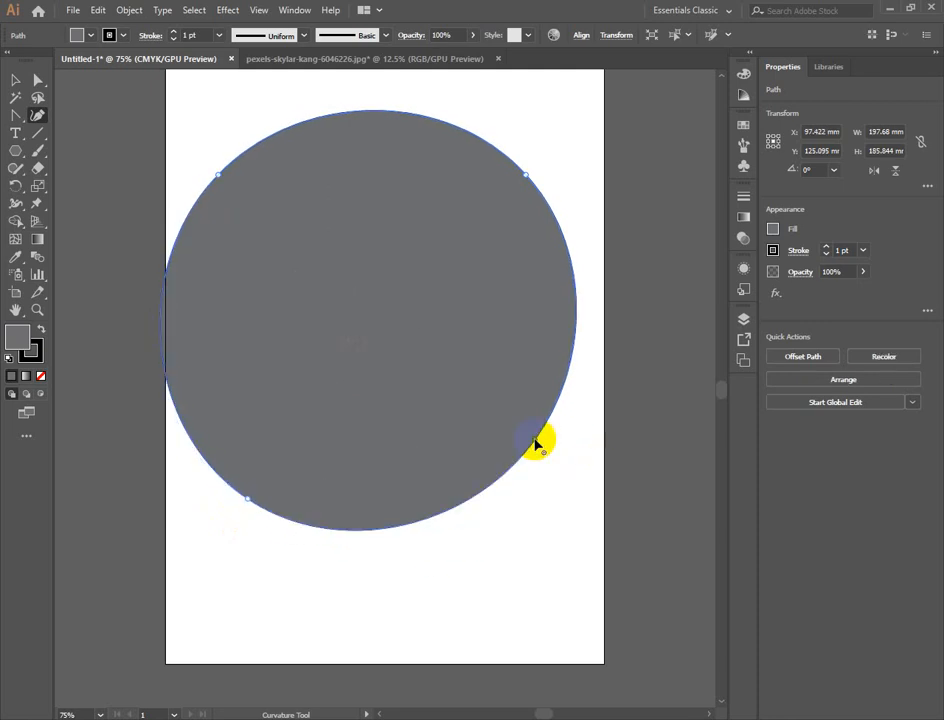
Step: Move the roughly circular curved shape slightly across the artboard with the Selection tool, and delete it
{"action": "left_click", "coordinate": [15, 80]}
{"action": "left_click_drag", "start_coordinate": [355, 315], "coordinate": [390, 302]}
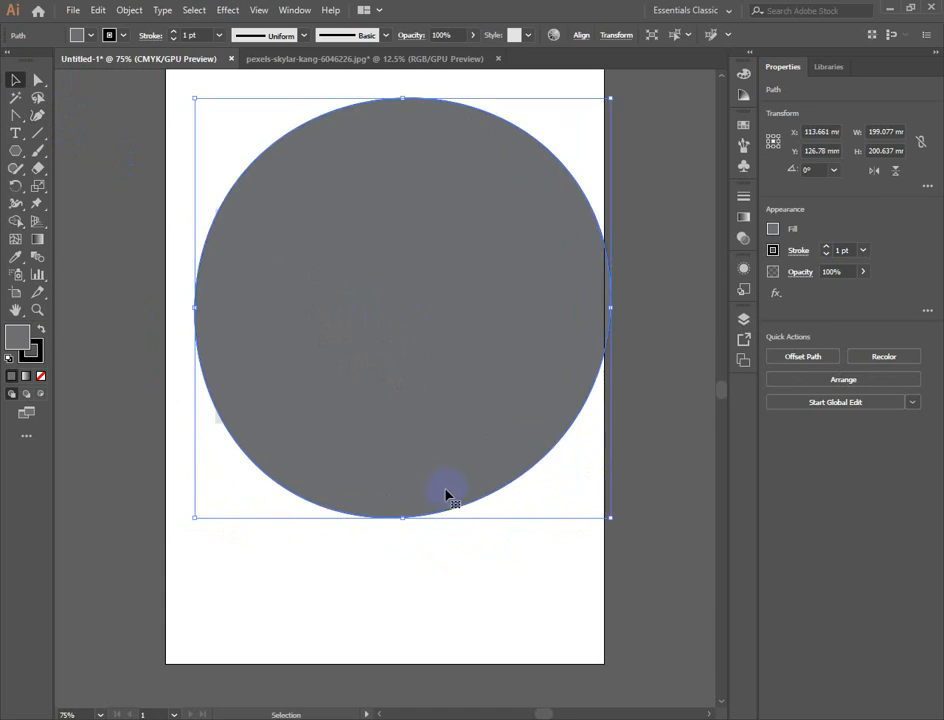
{"action": "key", "text": "Delete"}
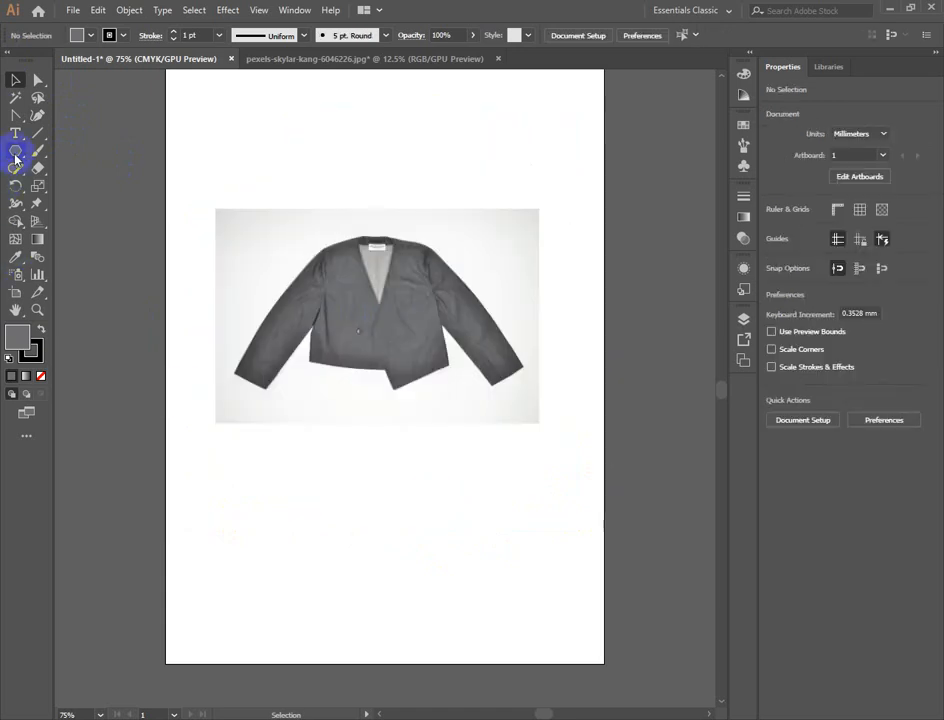
Step: Draw a circle about 164 mm in diameter with the Ellipse tool, move it over the jacket photo and deselect it
{"action": "left_click_drag", "start_coordinate": [17, 152], "coordinate": [76, 186]}
{"action": "left_click_drag", "start_coordinate": [310, 185], "coordinate": [487, 489]}
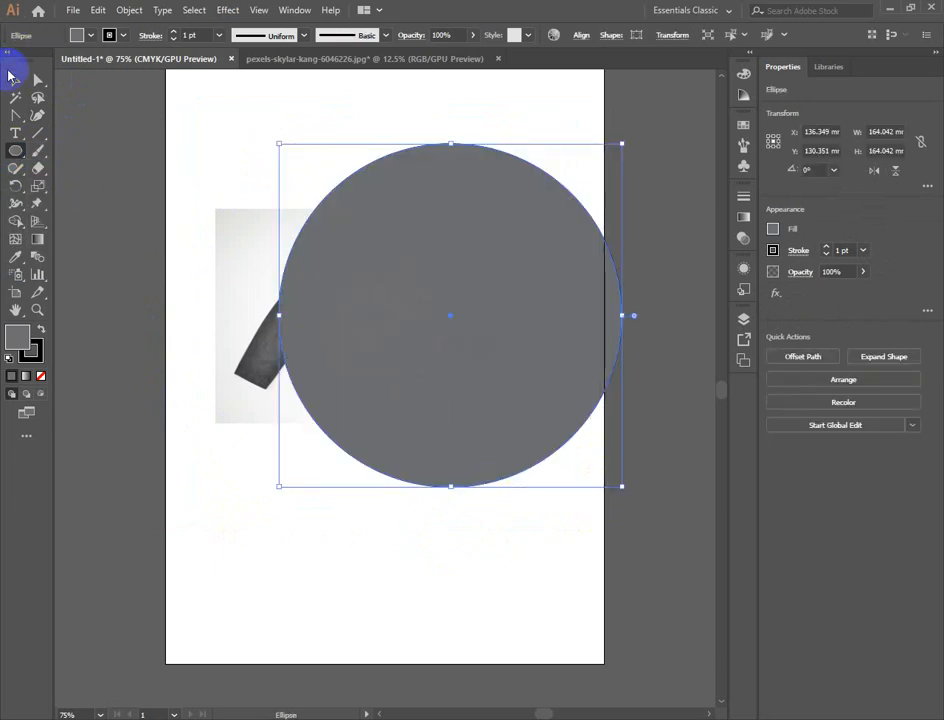
{"action": "left_click", "coordinate": [14, 79]}
{"action": "left_click_drag", "start_coordinate": [427, 344], "coordinate": [354, 309]}
{"action": "left_click", "coordinate": [490, 574]}
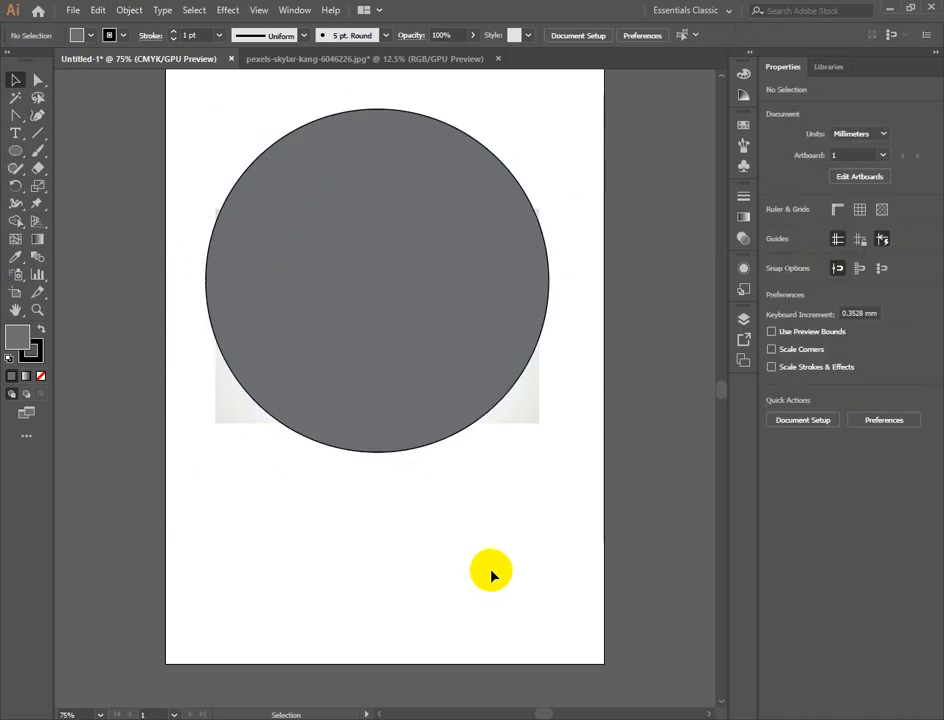